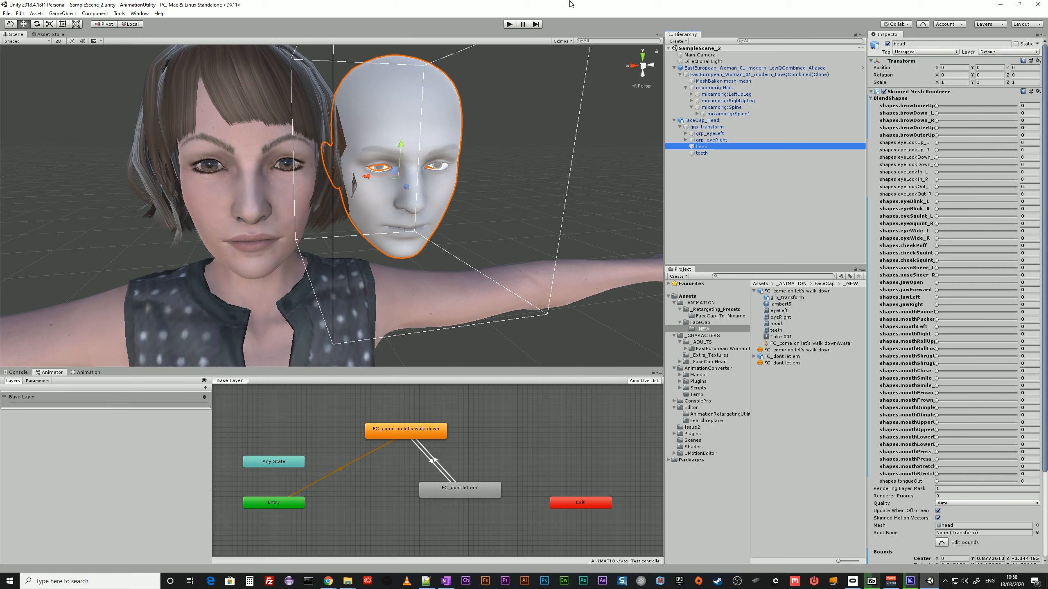
Play the scene to preview the FaceCap head animation, show its keyframes in the Animation view, and stop playback.
{"action": "left_click", "coordinate": [510, 24]}
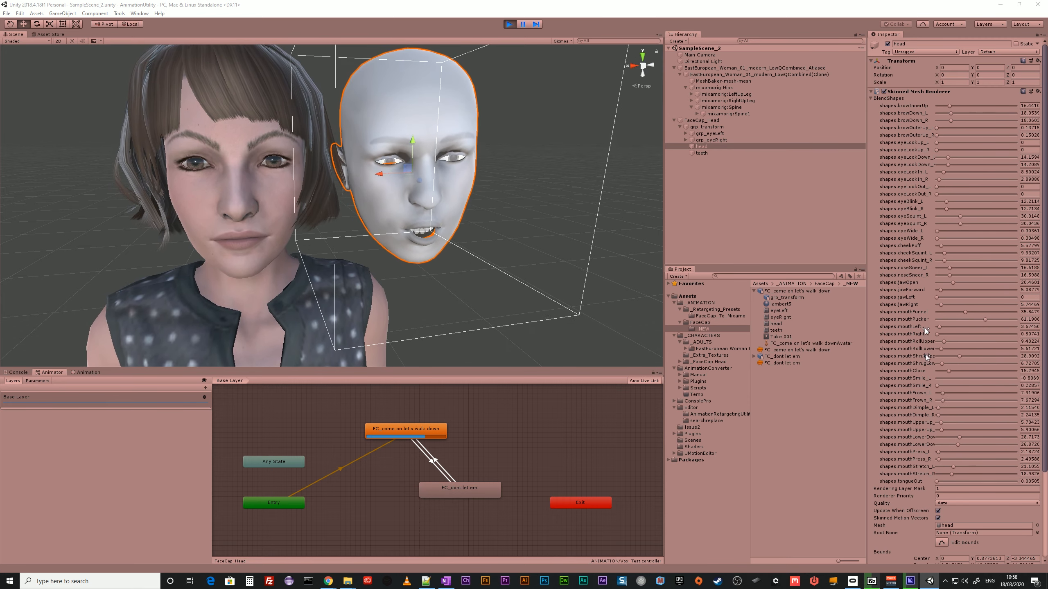
{"action": "left_click", "coordinate": [90, 373]}
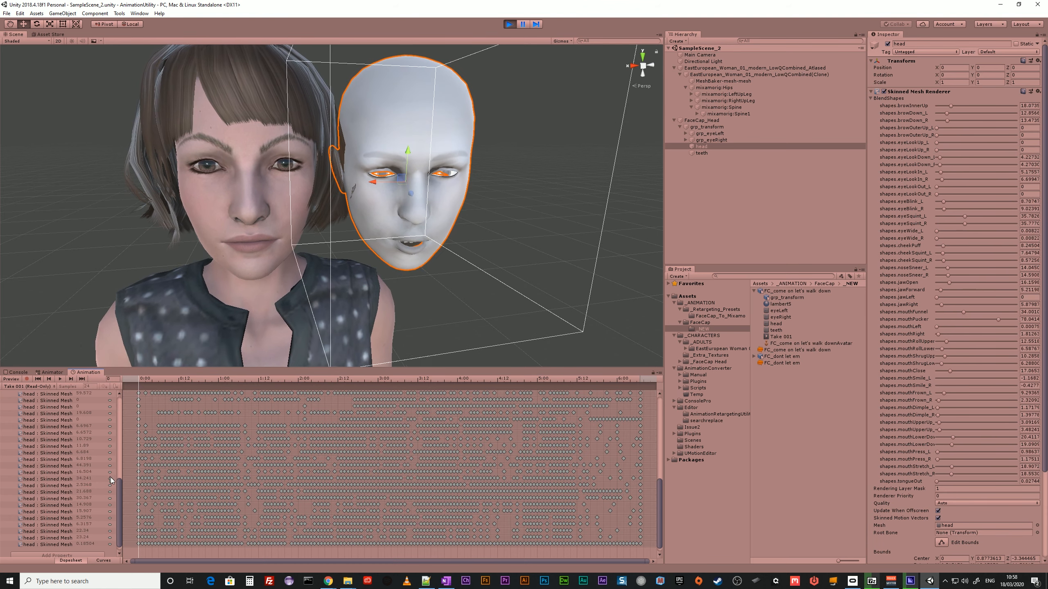
{"action": "left_click", "coordinate": [510, 25]}
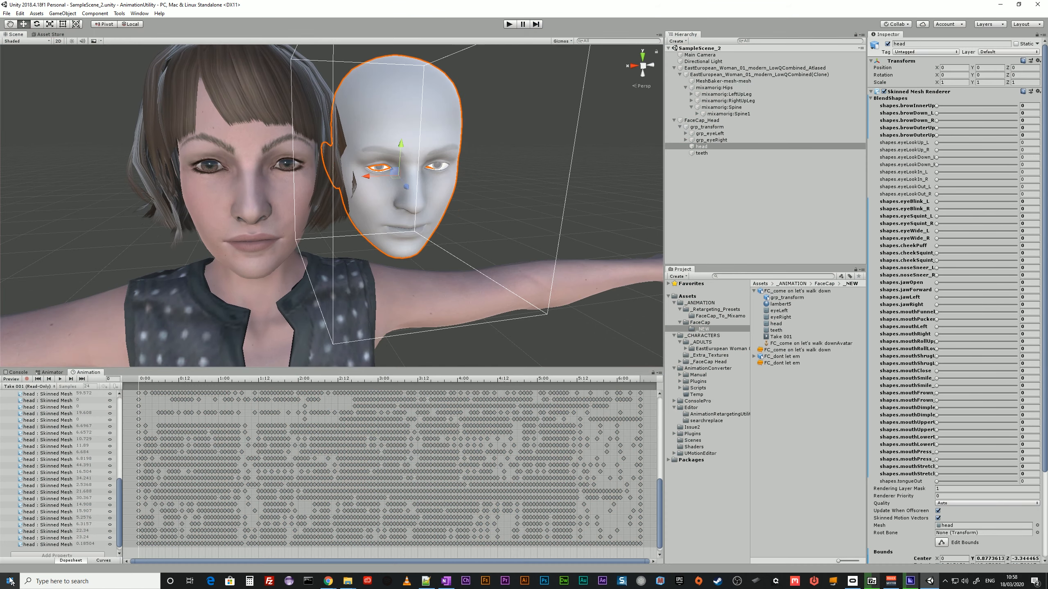
Select the first head blend shape curve in Take 001 and widen the property list to show full curve names.
{"action": "scroll", "coordinate": [120, 523], "scroll_direction": "up", "scroll_amount": 10}
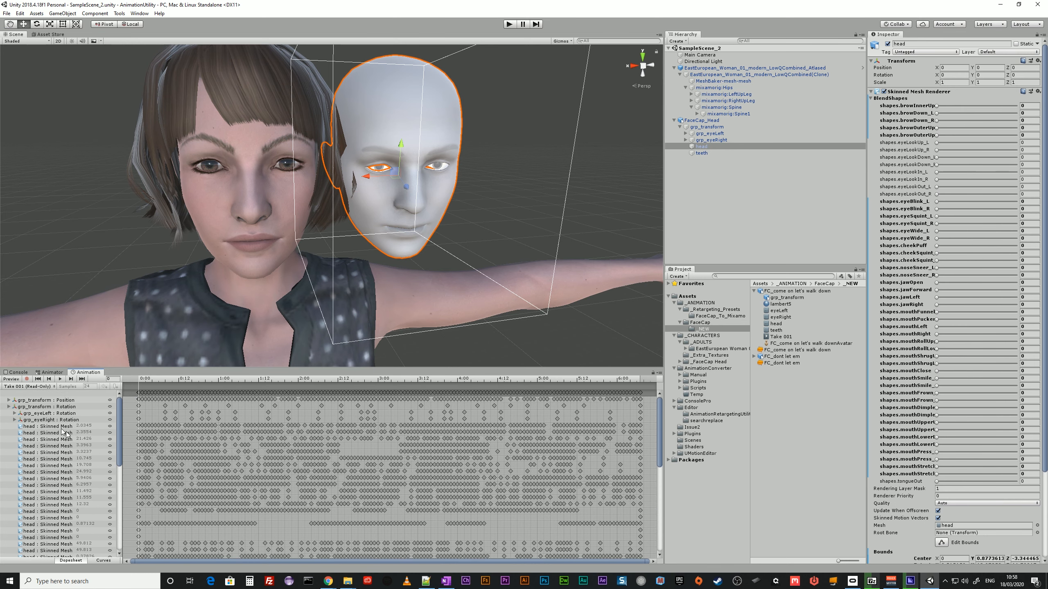
{"action": "left_click", "coordinate": [28, 428]}
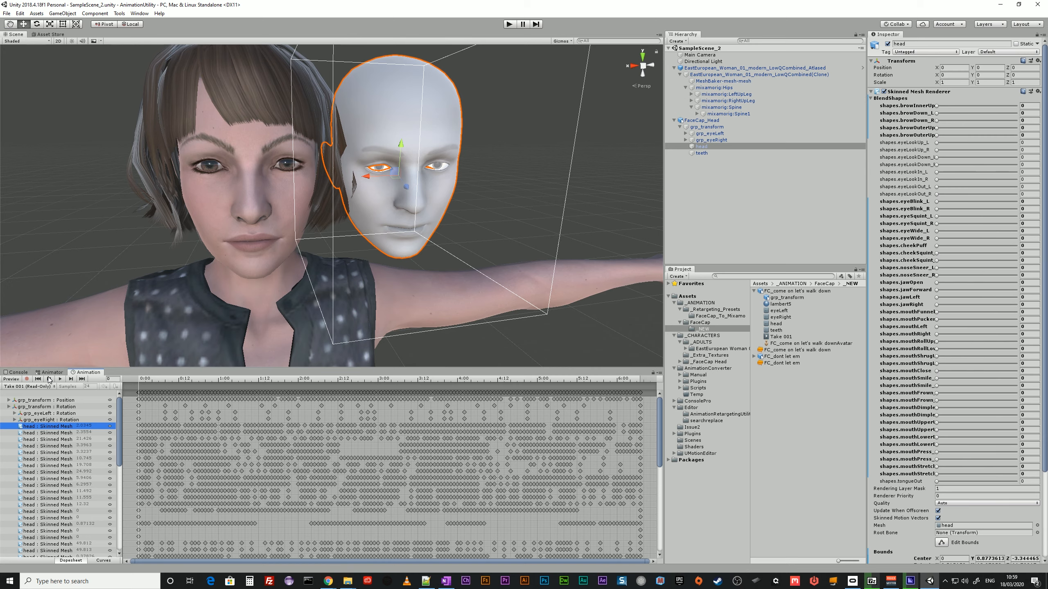
{"action": "left_click_drag", "start_coordinate": [141, 439], "coordinate": [251, 461]}
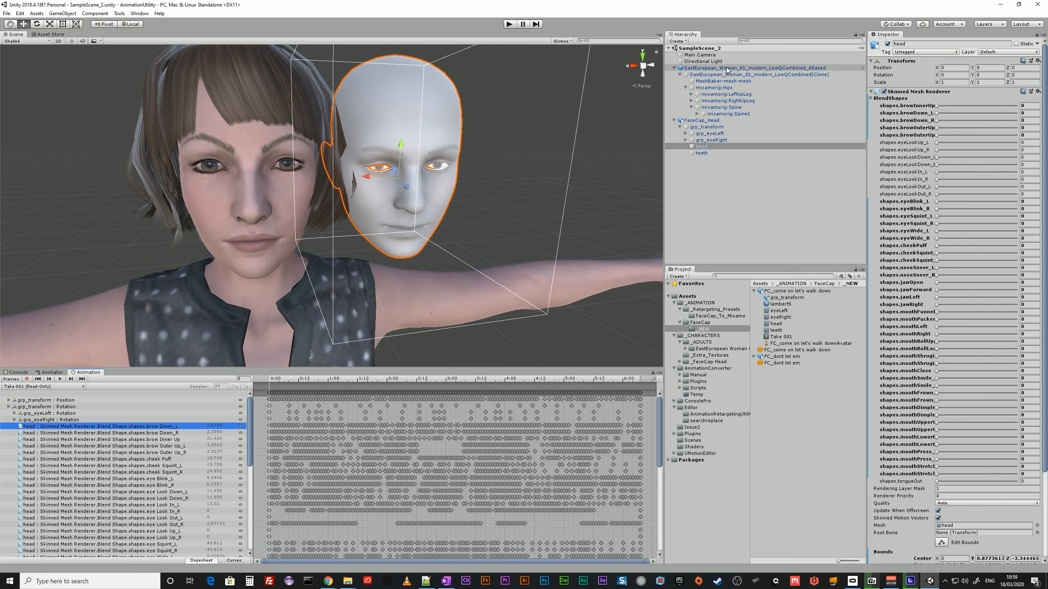
Inspect the cloned woman character and the blend shapes on MeshBaker-mesh-mesh, and expand the mixamorig:Spine1 bone hierarchy.
{"action": "left_click", "coordinate": [716, 76]}
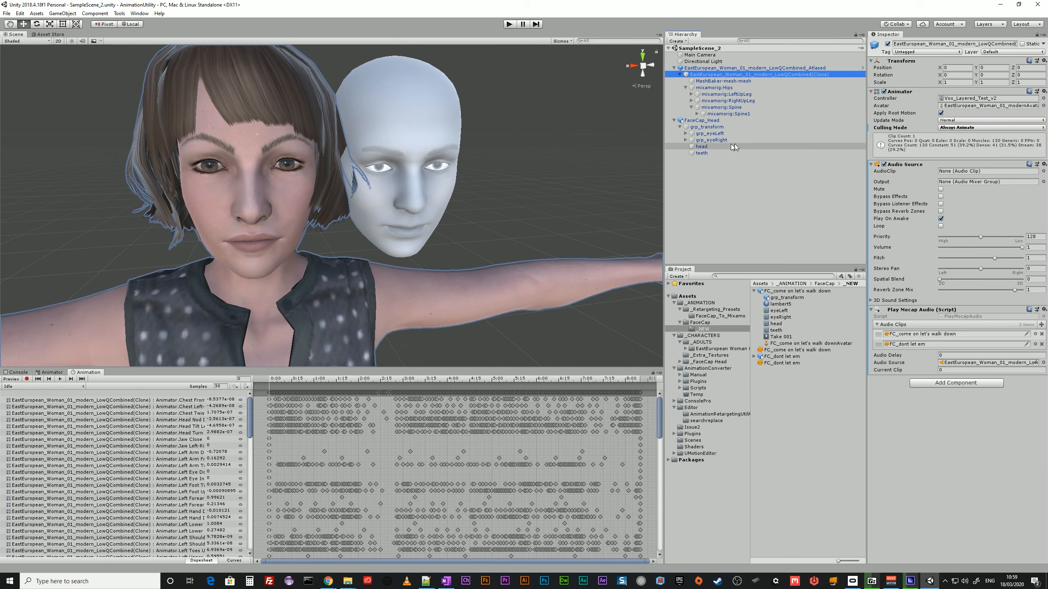
{"action": "left_click", "coordinate": [730, 81]}
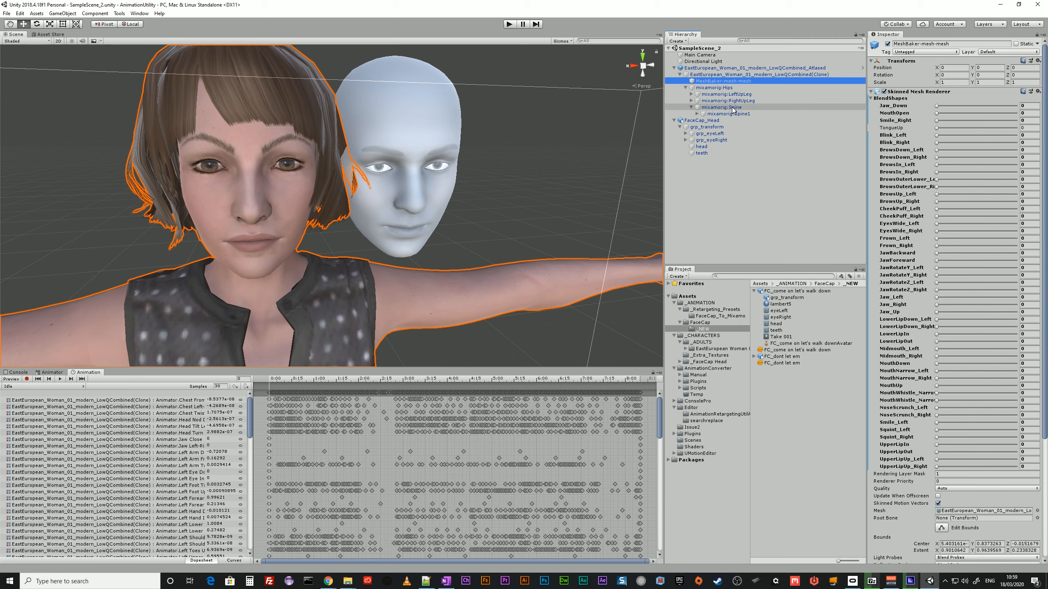
{"action": "left_click", "coordinate": [699, 114]}
{"action": "left_click", "coordinate": [698, 114]}
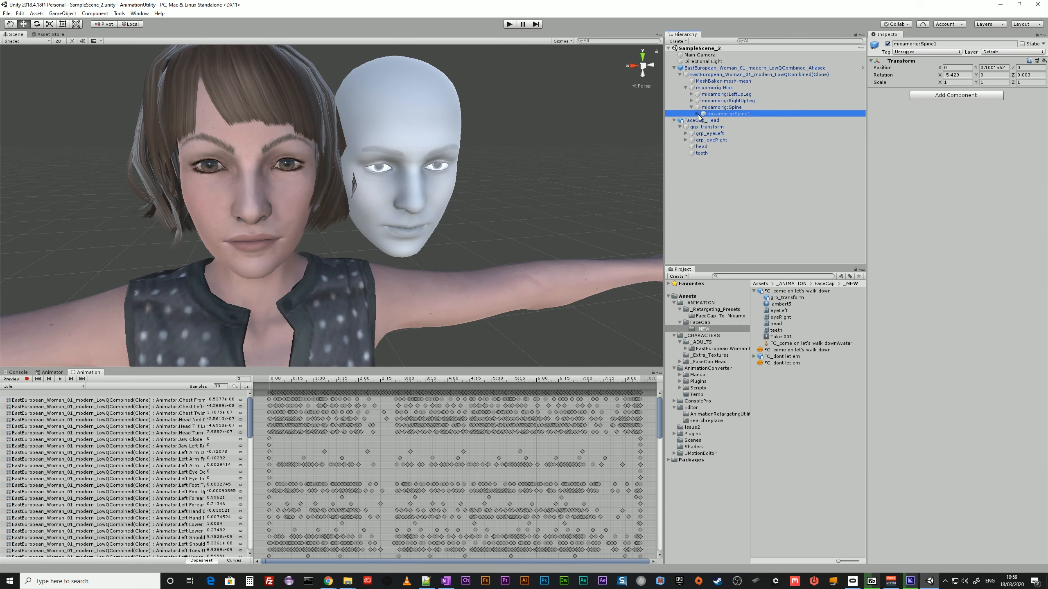
{"action": "left_click", "coordinate": [703, 120]}
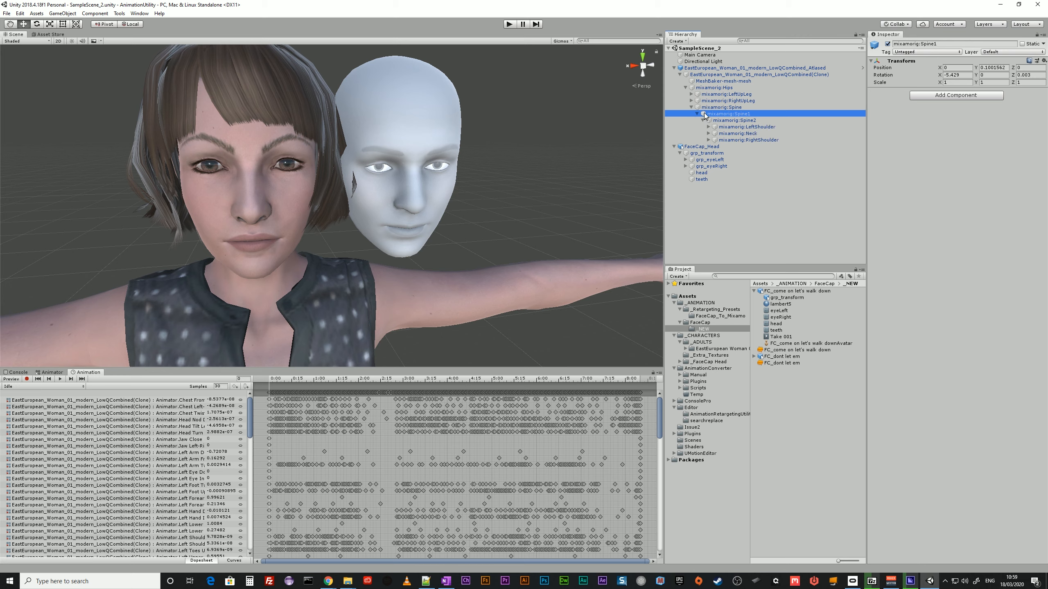
Switch to the browser and review the Project Search & Replace asset page and the animation-retargeting GitHub repository.
{"action": "left_click_drag", "start_coordinate": [1047, 77], "coordinate": [728, 54]}
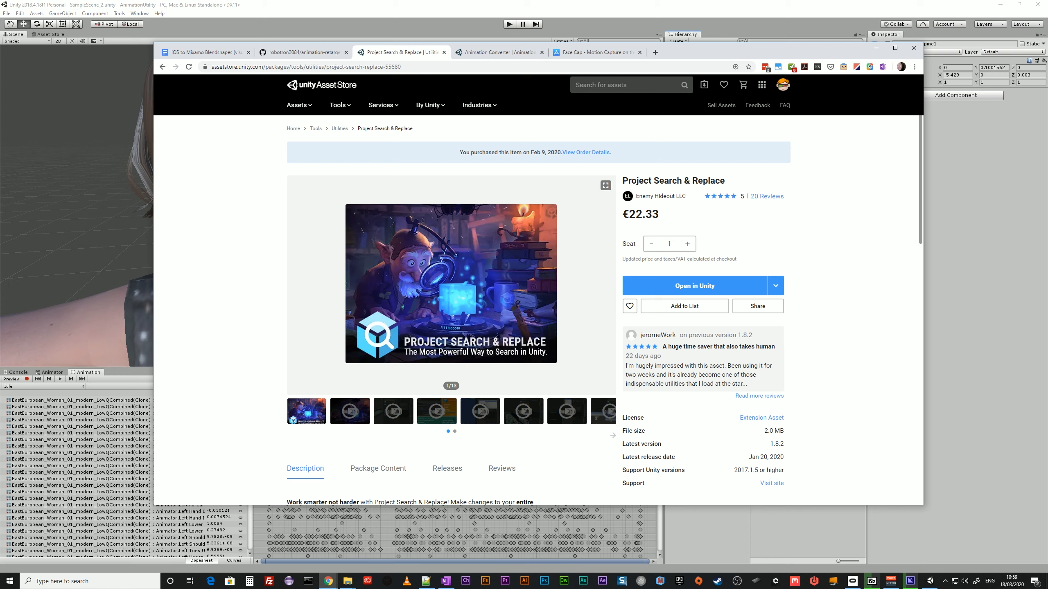
{"action": "left_click_drag", "start_coordinate": [622, 182], "coordinate": [738, 190]}
{"action": "left_click", "coordinate": [843, 189]}
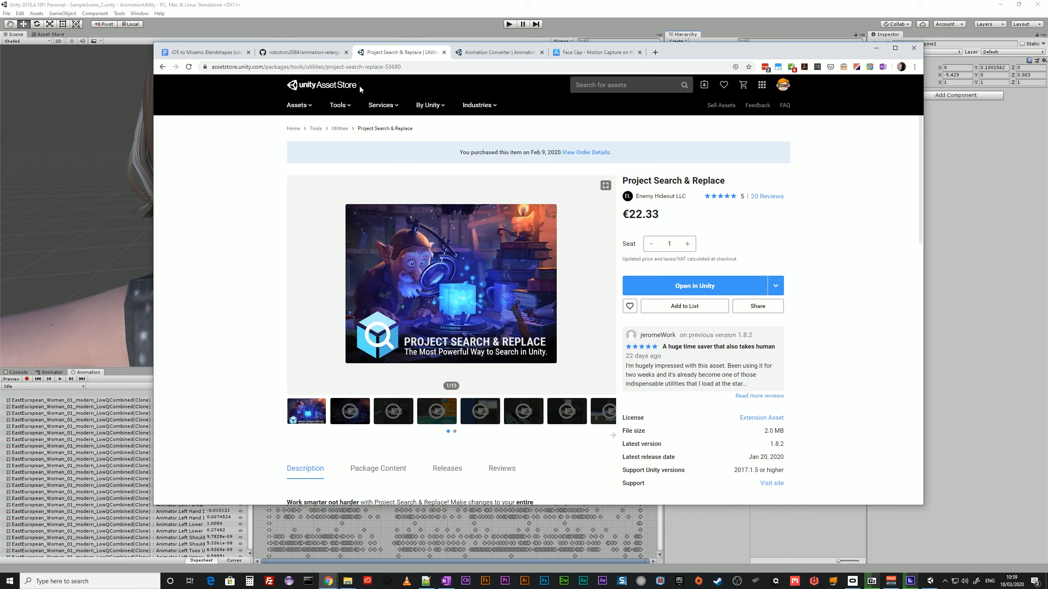
{"action": "left_click", "coordinate": [326, 54]}
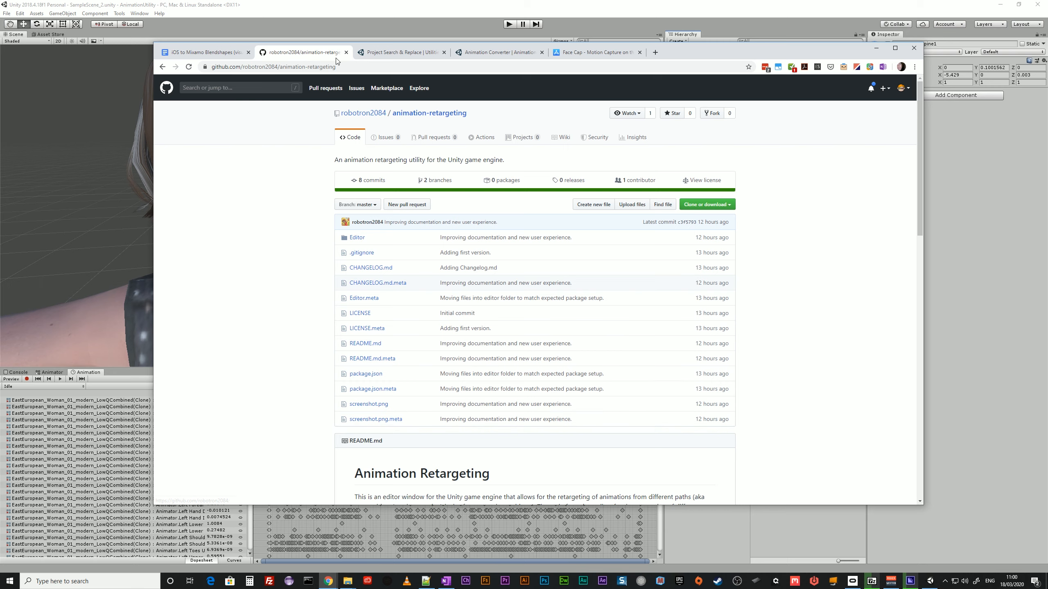
{"action": "scroll", "coordinate": [463, 380], "scroll_direction": "down", "scroll_amount": 2}
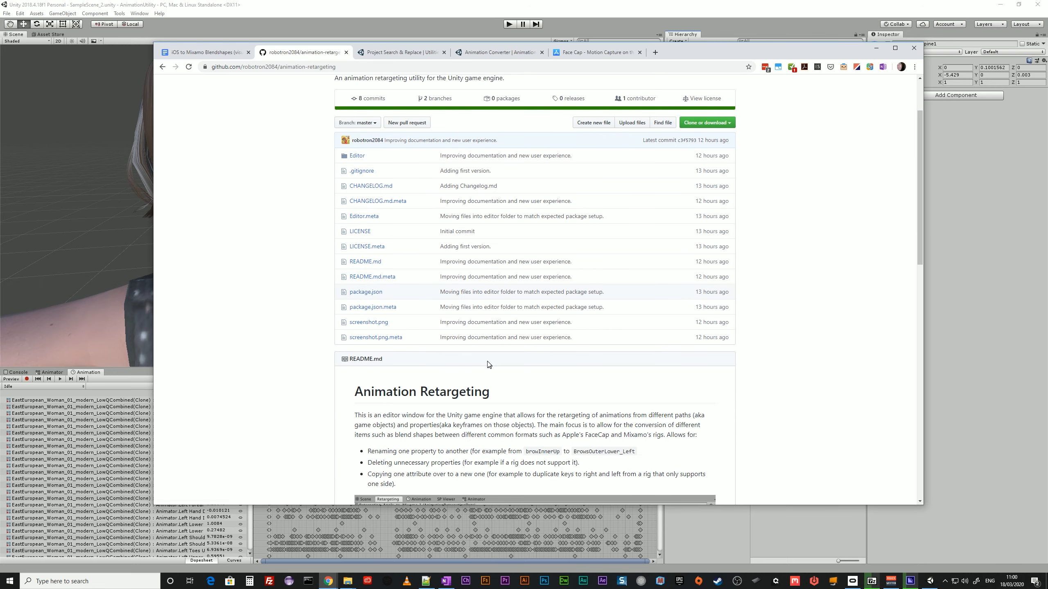
{"action": "scroll", "coordinate": [488, 364], "scroll_direction": "up", "scroll_amount": 2}
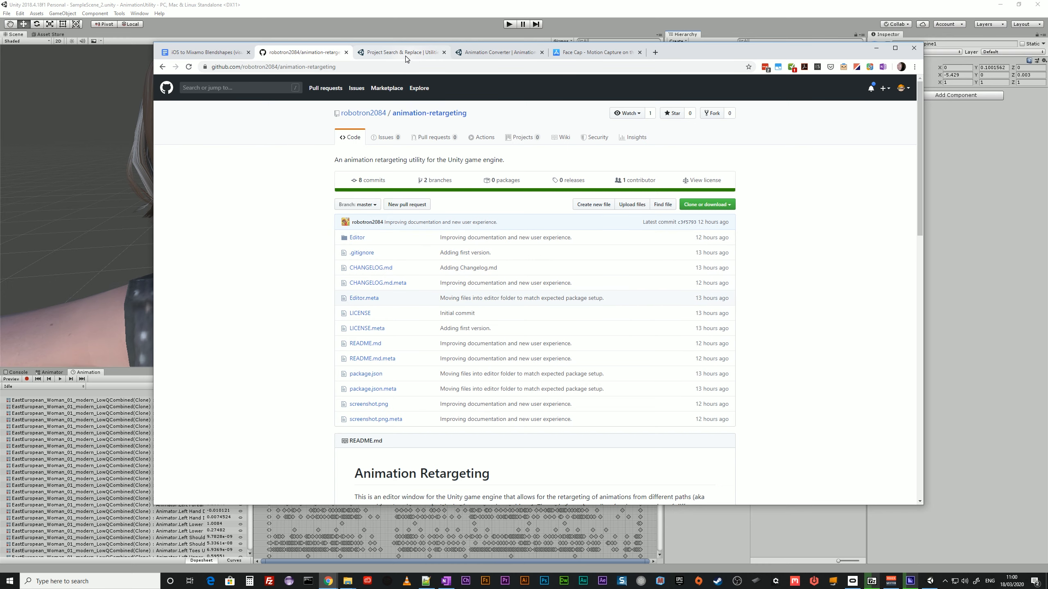
Examine how browDown_L / browDown_R map to BrowsDown_Left / BrowsDown_Right in the iOS to Mixamo Blendshapes document.
{"action": "left_click", "coordinate": [194, 54]}
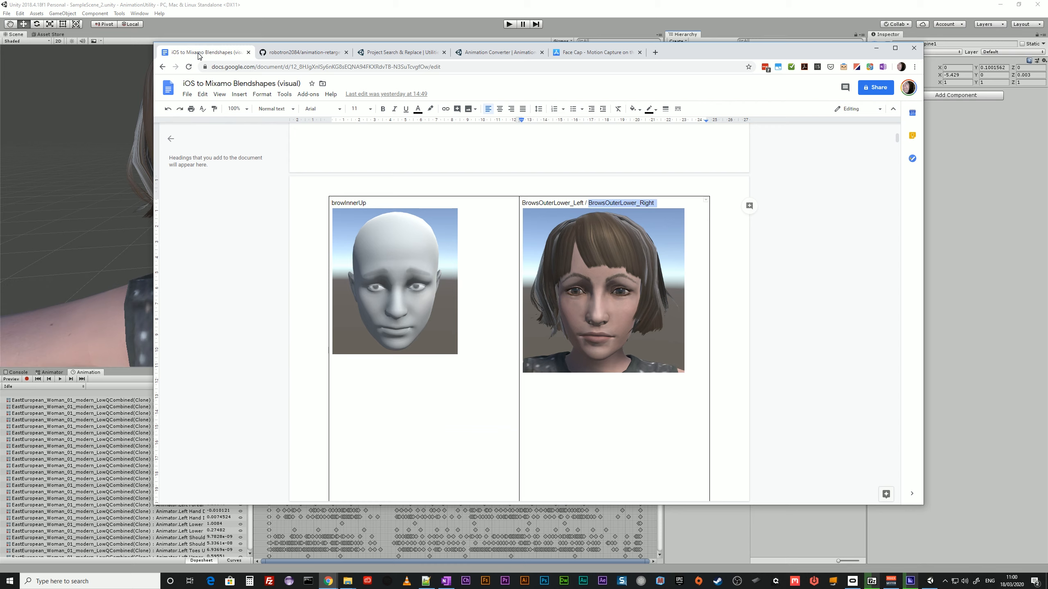
{"action": "scroll", "coordinate": [388, 332], "scroll_direction": "up", "scroll_amount": 3}
{"action": "scroll", "coordinate": [387, 331], "scroll_direction": "down", "scroll_amount": 2}
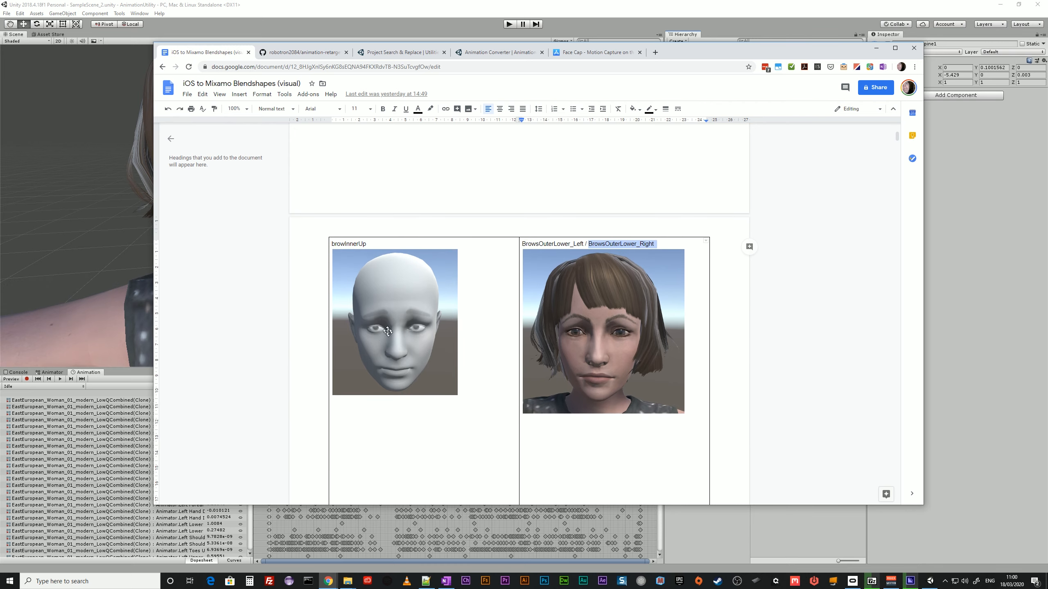
{"action": "scroll", "coordinate": [388, 331], "scroll_direction": "down", "scroll_amount": 2}
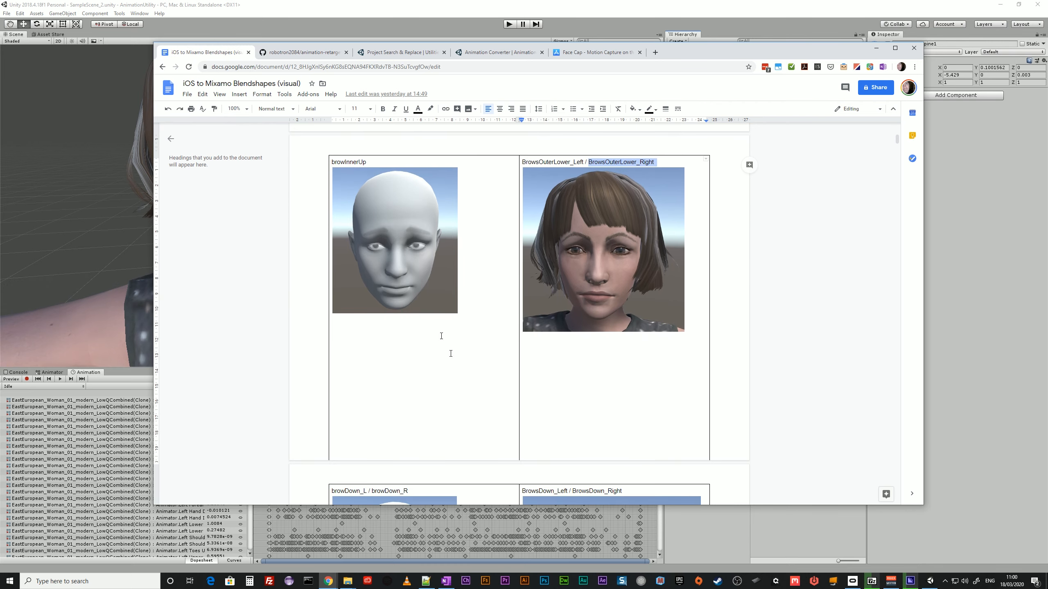
{"action": "scroll", "coordinate": [451, 354], "scroll_direction": "down", "scroll_amount": 4}
{"action": "left_click", "coordinate": [363, 326]}
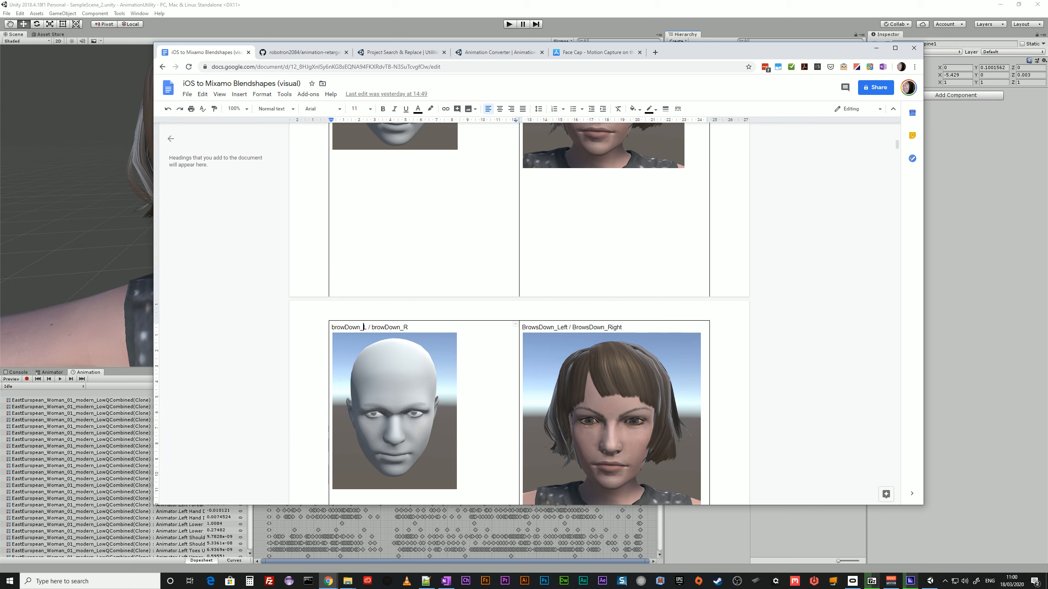
{"action": "left_click_drag", "start_coordinate": [360, 328], "coordinate": [331, 327]}
{"action": "left_click_drag", "start_coordinate": [523, 328], "coordinate": [571, 328]}
{"action": "scroll", "coordinate": [629, 348], "scroll_direction": "down", "scroll_amount": 10}
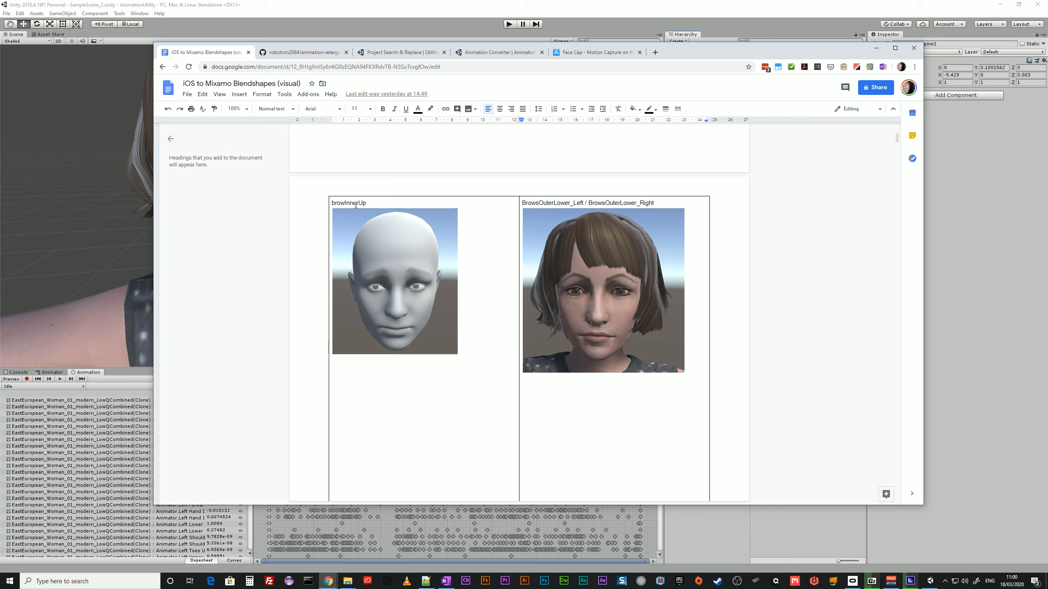
Compare browInnerUp with BrowsOuterLower_Left / BrowsOuterLower_Right in the document, and move the browser aside to return to Unity.
{"action": "left_click", "coordinate": [356, 202]}
{"action": "left_click_drag", "start_coordinate": [370, 203], "coordinate": [332, 203]}
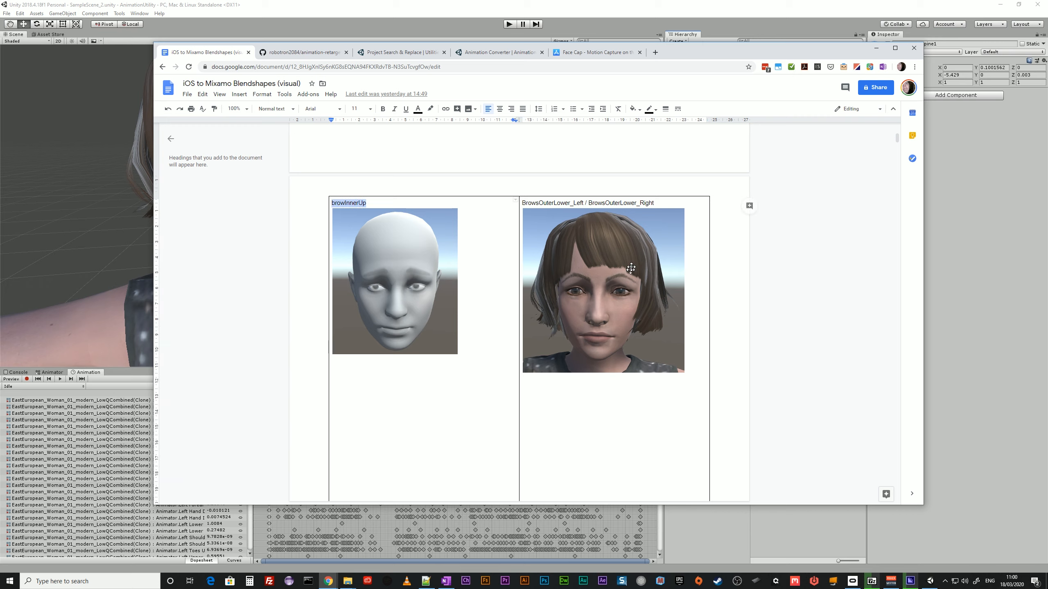
{"action": "left_click", "coordinate": [581, 202]}
{"action": "key", "text": "ctrl+a"}
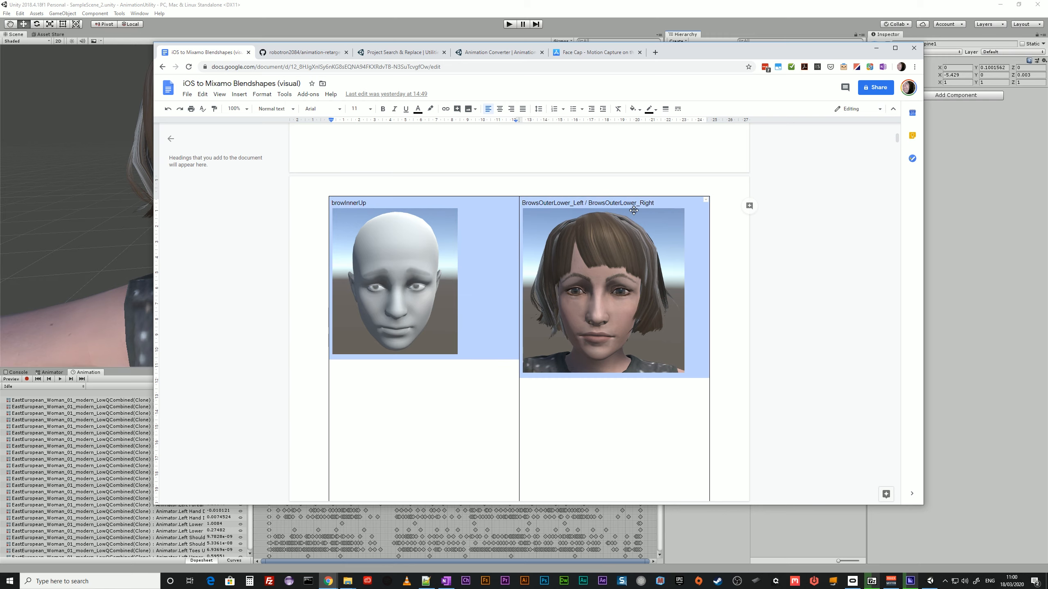
{"action": "left_click_drag", "start_coordinate": [694, 54], "coordinate": [1047, 91]}
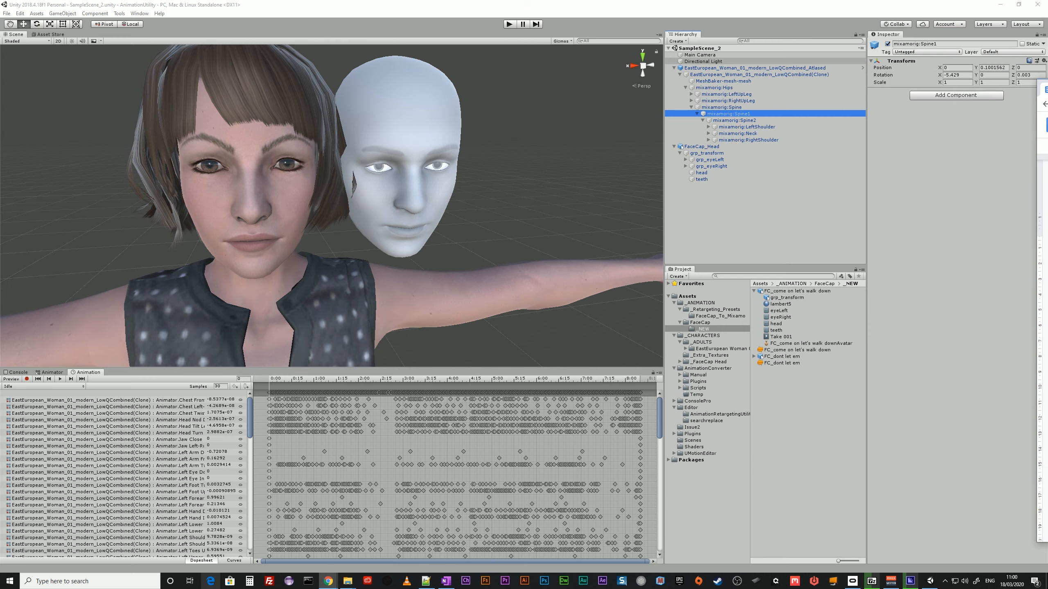
Examine the brow Inner Up curve in FaceCap_Head's animation and the blend shapes on the woman's MeshBaker-mesh-mesh.
{"action": "left_click", "coordinate": [705, 146]}
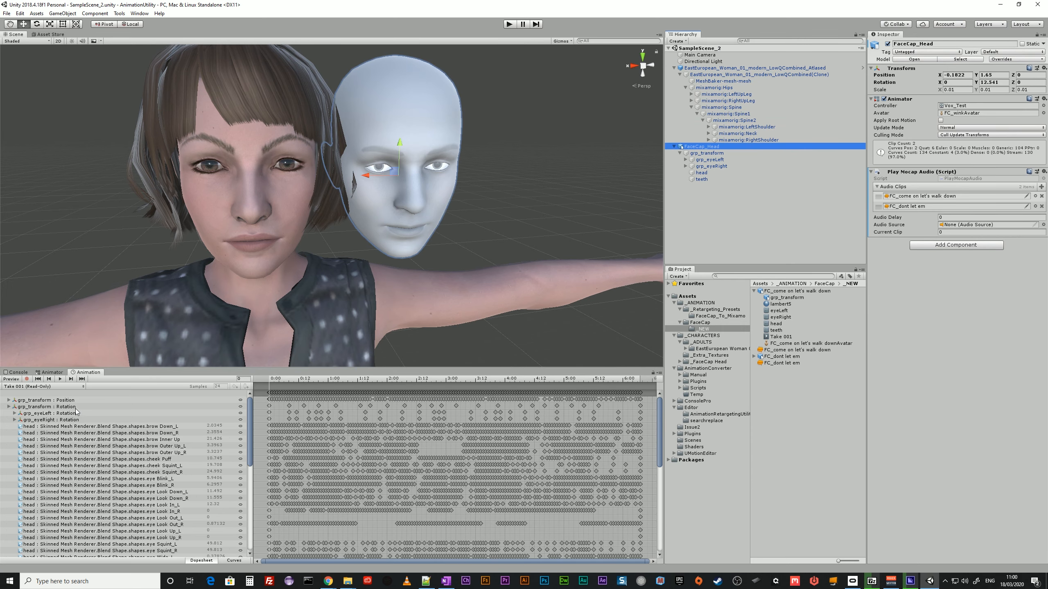
{"action": "left_click", "coordinate": [165, 440]}
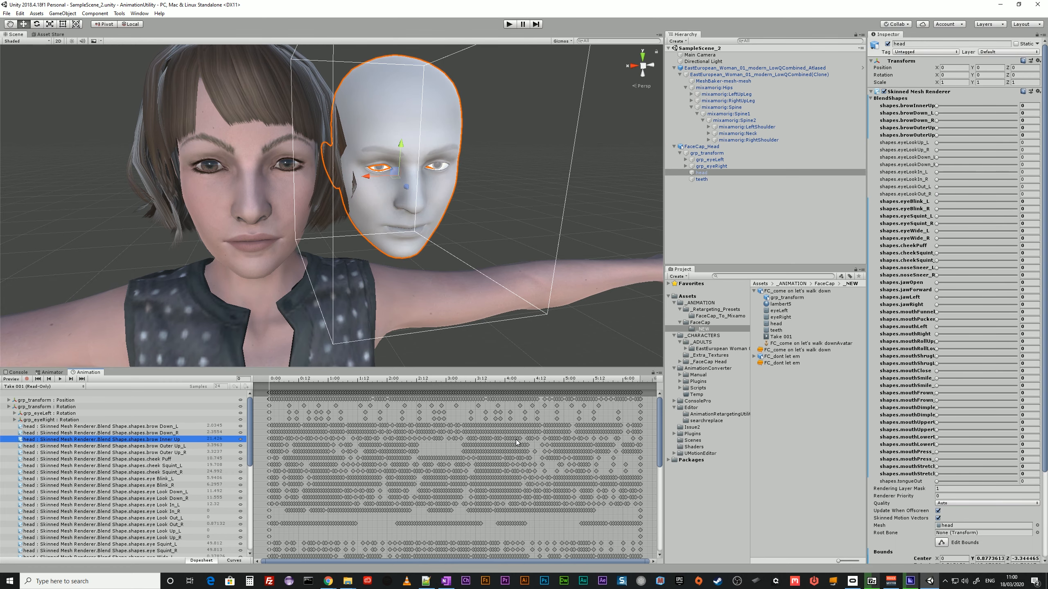
{"action": "scroll", "coordinate": [515, 440], "scroll_direction": "down", "scroll_amount": 1}
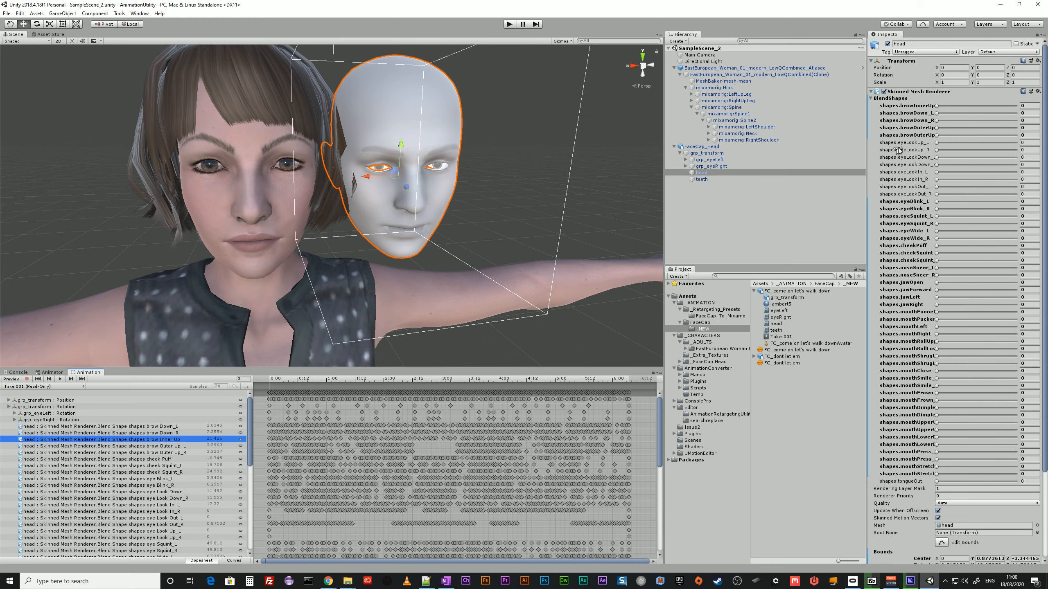
{"action": "left_click", "coordinate": [723, 81]}
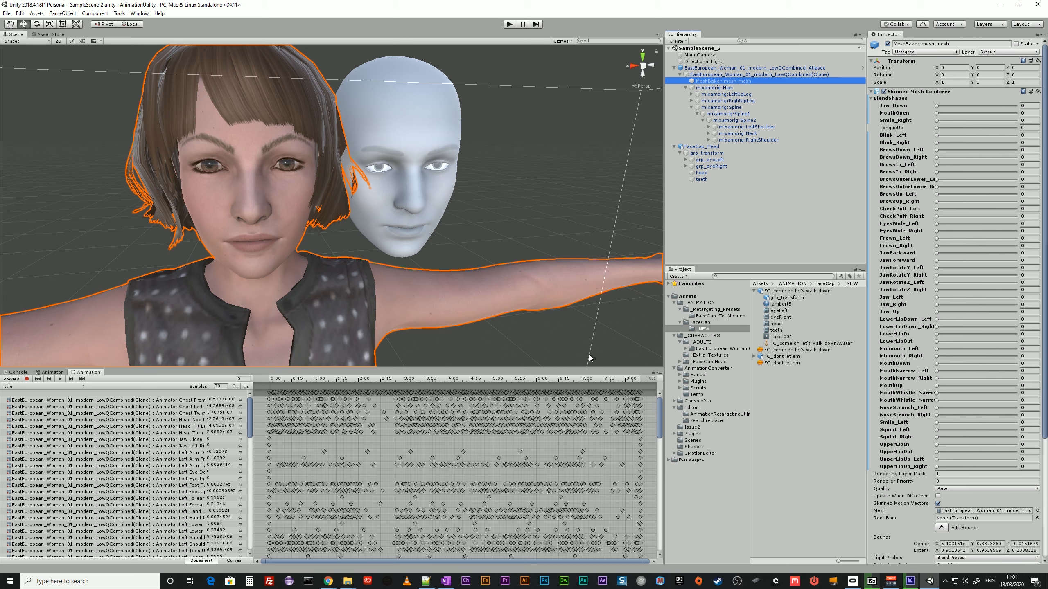
Open the animation Retargeting window and switch back to the Inspector.
{"action": "left_click", "coordinate": [138, 15]}
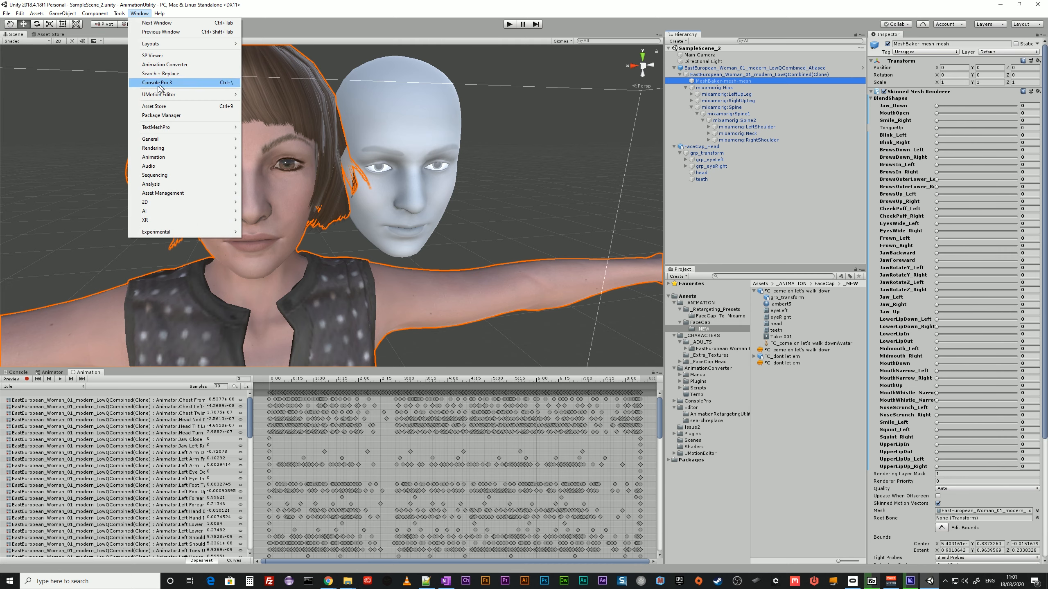
{"action": "mouse_move", "coordinate": [162, 157]}
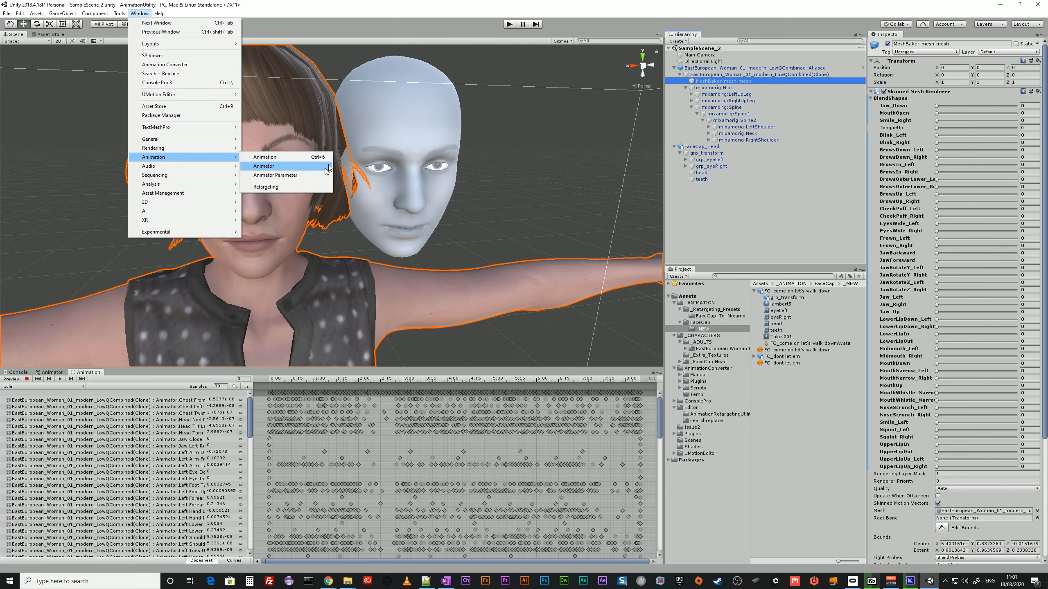
{"action": "left_click", "coordinate": [271, 188]}
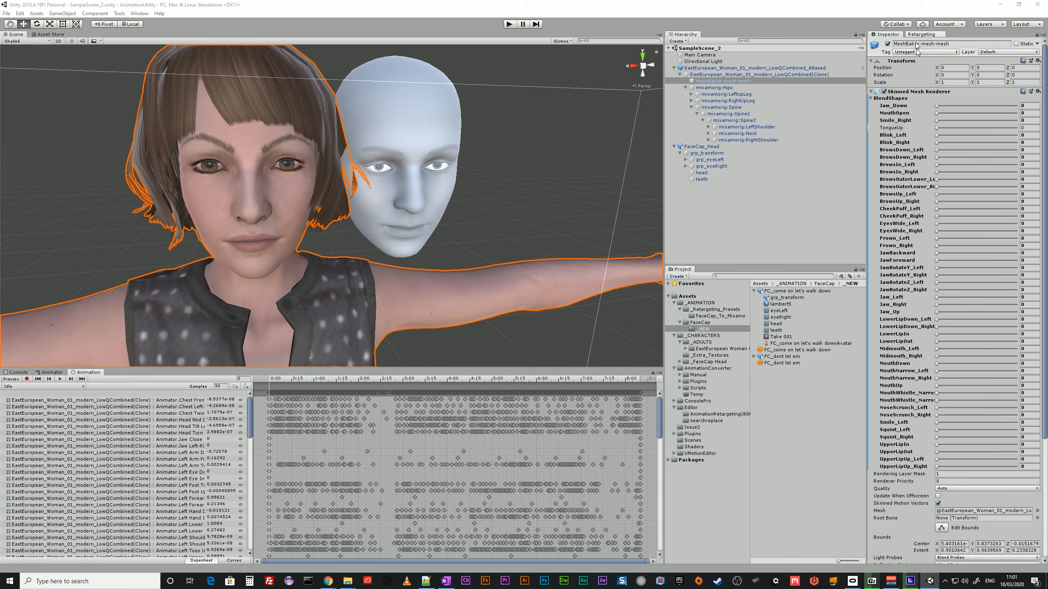
{"action": "left_click", "coordinate": [882, 35]}
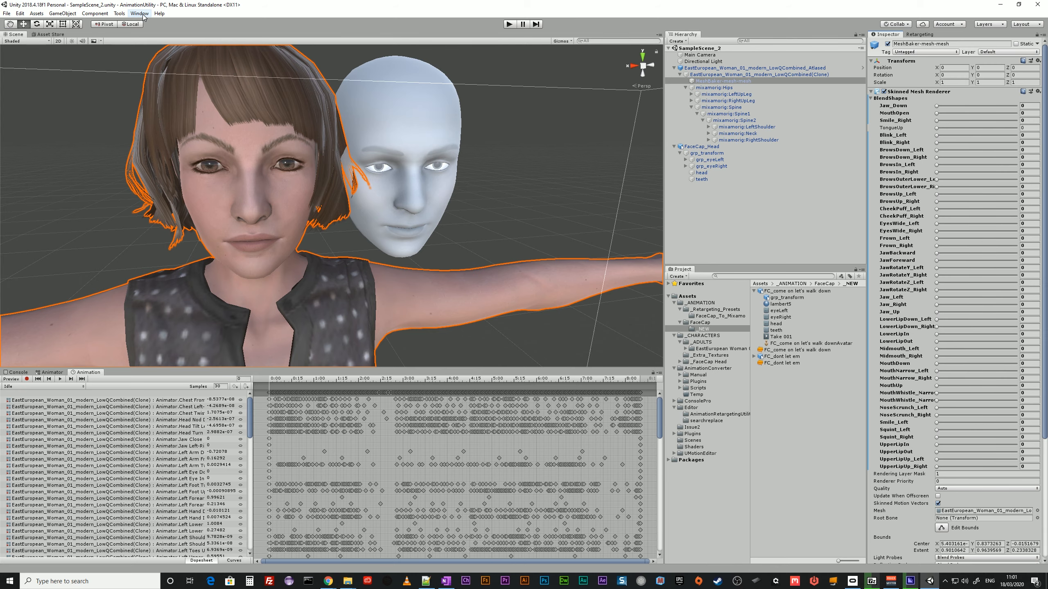
Review the Project Search & Replace and Animation Converter asset pages in the browser, and minimize it to return to Unity.
{"action": "left_click_drag", "start_coordinate": [1047, 92], "coordinate": [670, 58]}
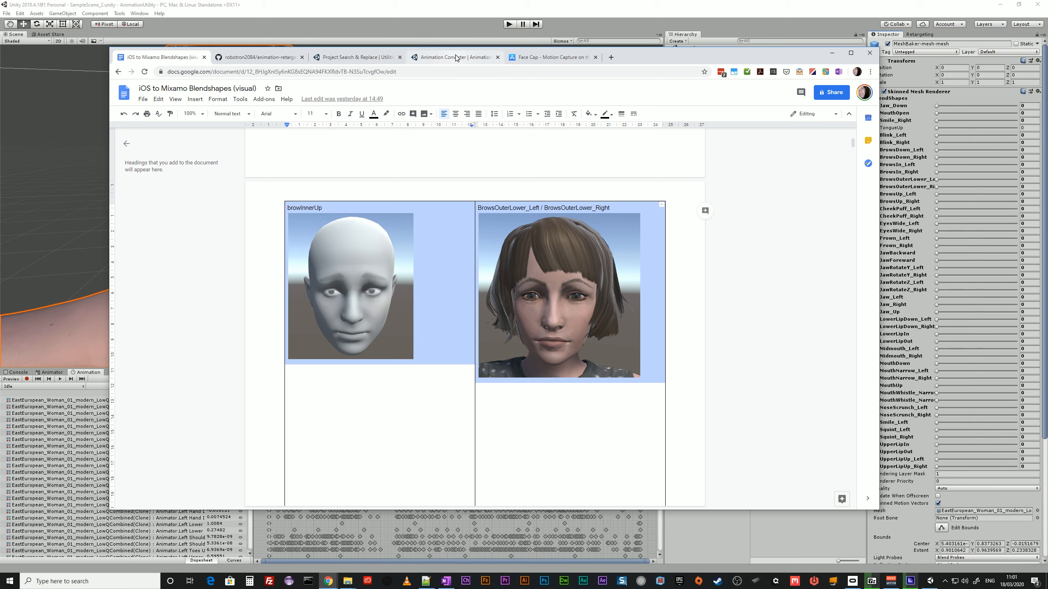
{"action": "left_click", "coordinate": [350, 57]}
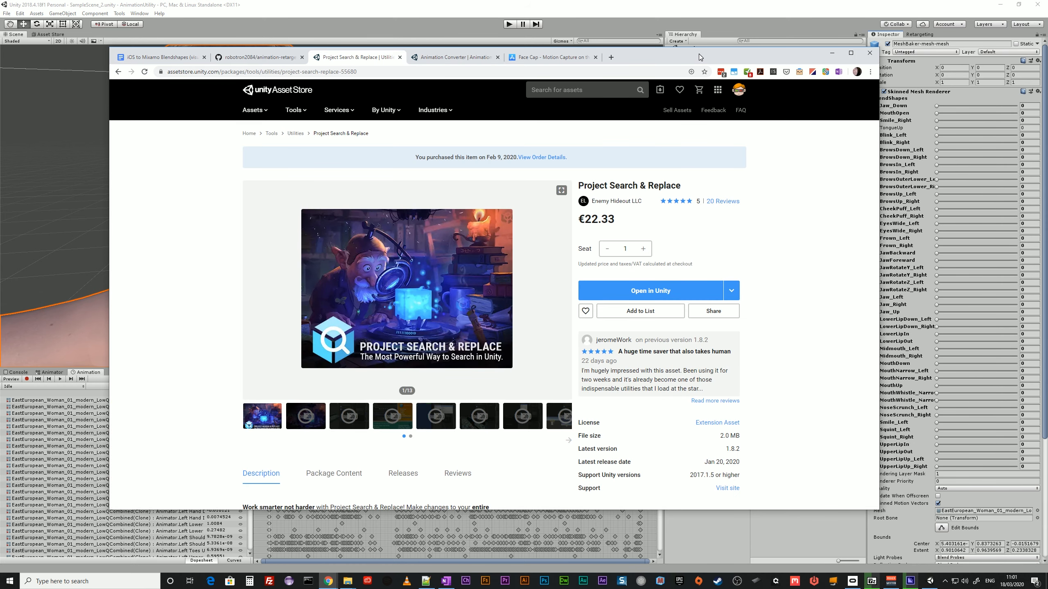
{"action": "left_click_drag", "start_coordinate": [699, 54], "coordinate": [697, 64]}
{"action": "left_click", "coordinate": [446, 69]}
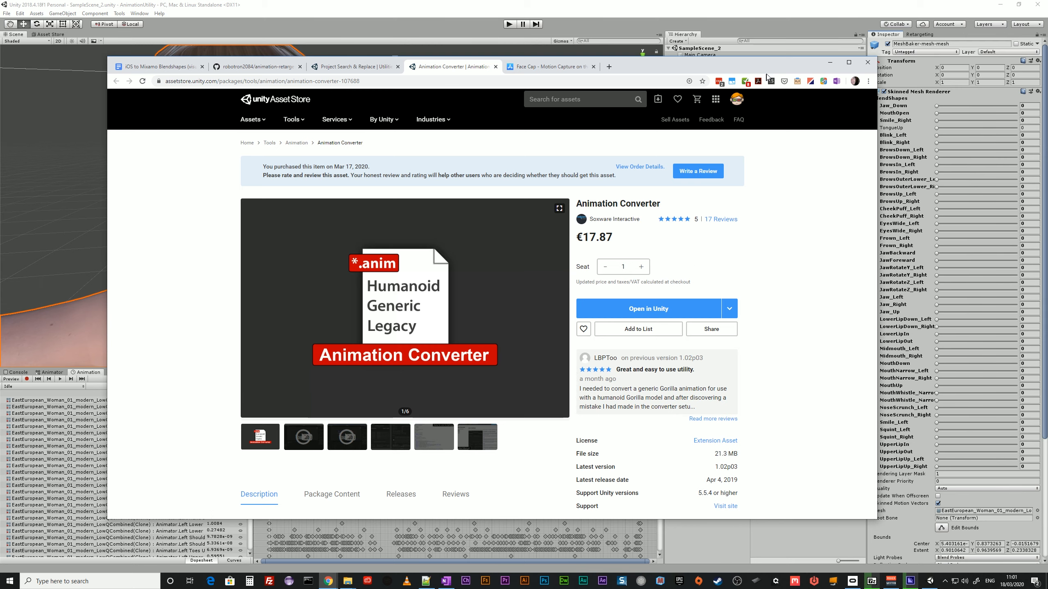
{"action": "left_click", "coordinate": [829, 62]}
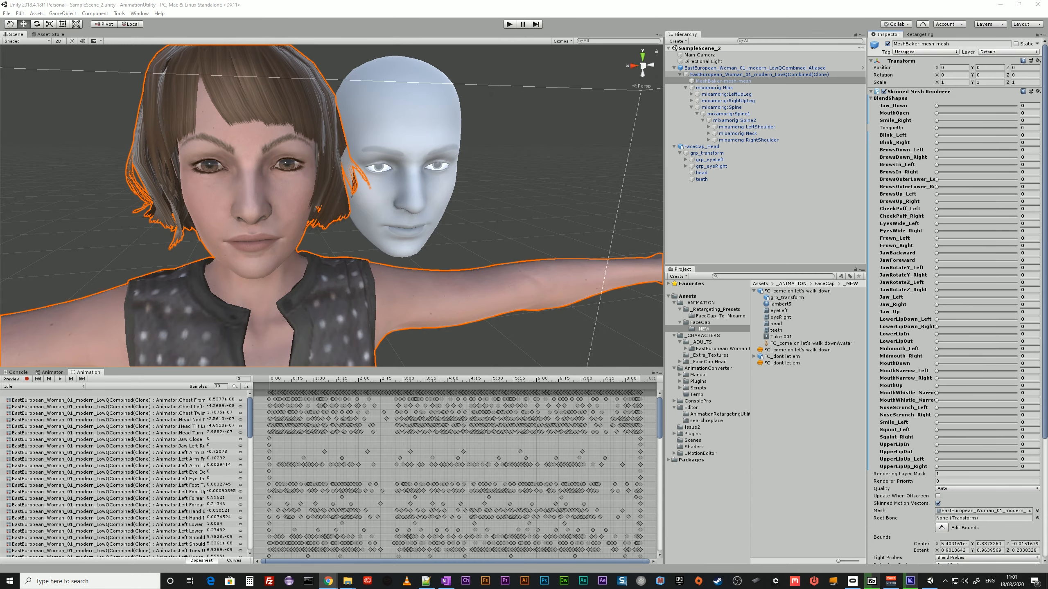
Open the Animation Converter window and dock it beside the Inspector and Retargeting windows.
{"action": "left_click", "coordinate": [140, 16]}
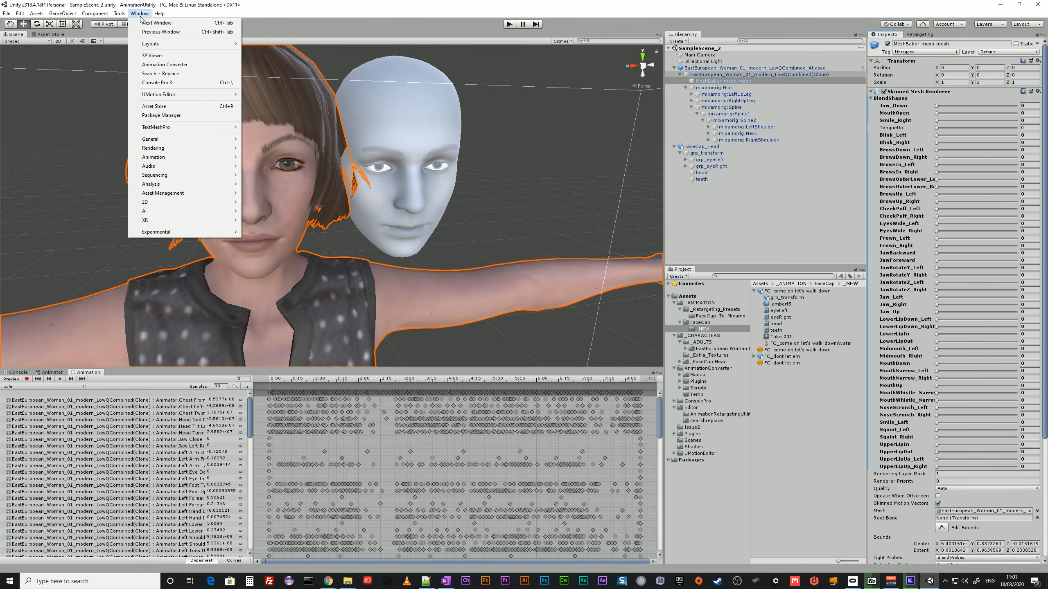
{"action": "left_click", "coordinate": [172, 66]}
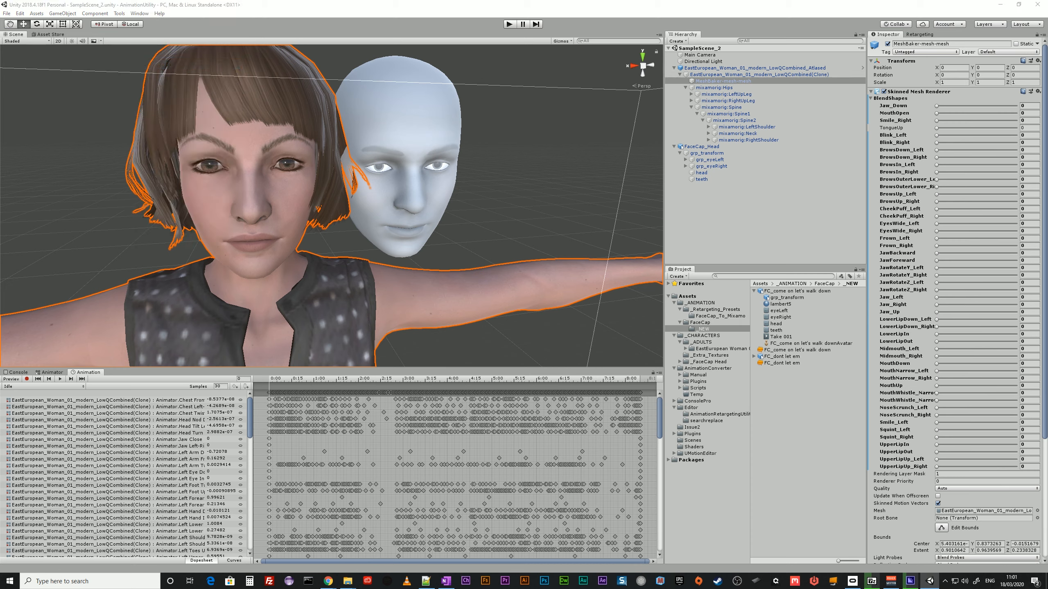
{"action": "left_click_drag", "start_coordinate": [1047, 68], "coordinate": [948, 36]}
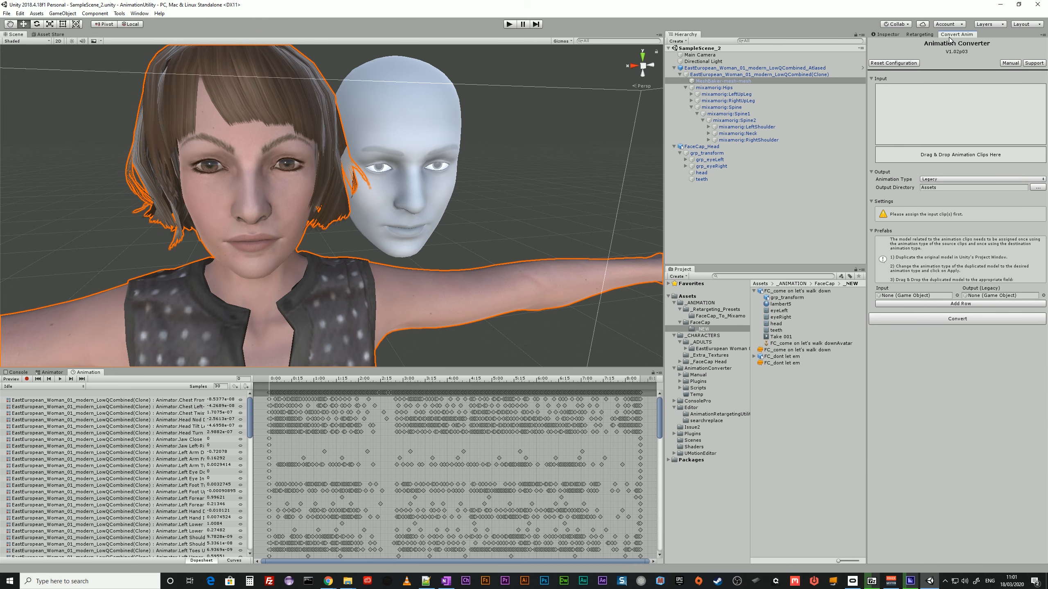
Open the Search + Replace window and move it out of the way of the editor.
{"action": "left_click", "coordinate": [139, 13]}
{"action": "left_click", "coordinate": [166, 76]}
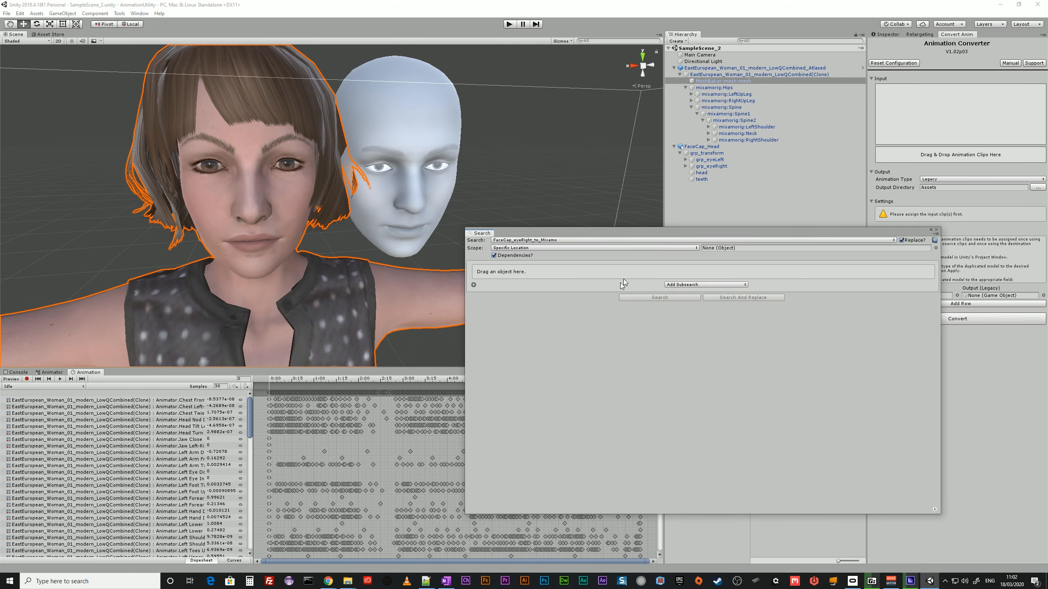
{"action": "left_click_drag", "start_coordinate": [737, 230], "coordinate": [681, 214]}
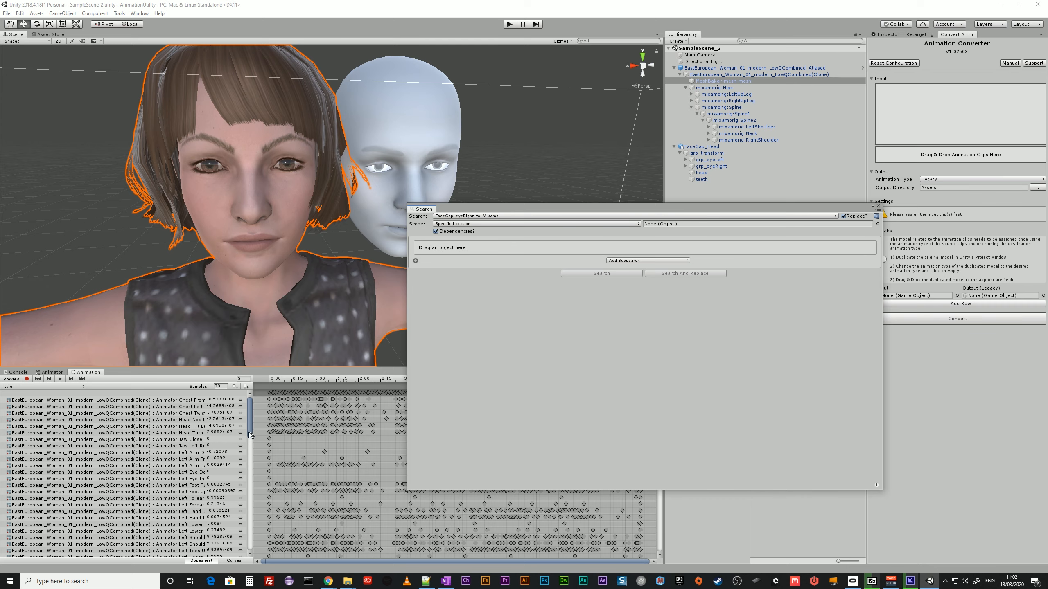
{"action": "mouse_move", "coordinate": [249, 432]}
{"action": "left_mouse_down"}
{"action": "mouse_move", "coordinate": [244, 547]}
{"action": "mouse_move", "coordinate": [250, 416]}
{"action": "left_mouse_up"}
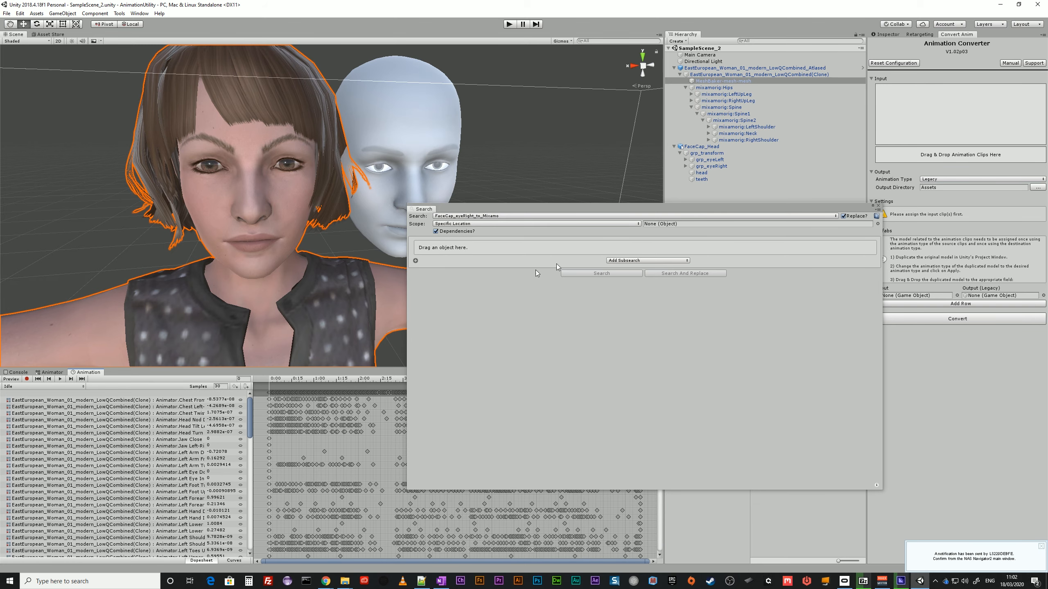
{"action": "left_click_drag", "start_coordinate": [636, 210], "coordinate": [566, 254]}
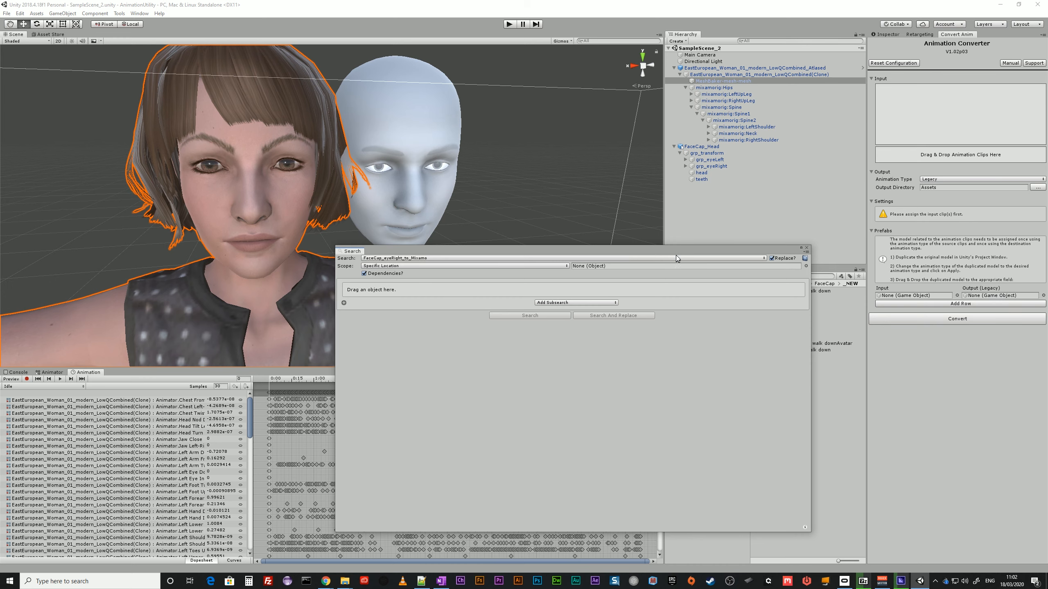
{"action": "left_click_drag", "start_coordinate": [682, 248], "coordinate": [1046, 232]}
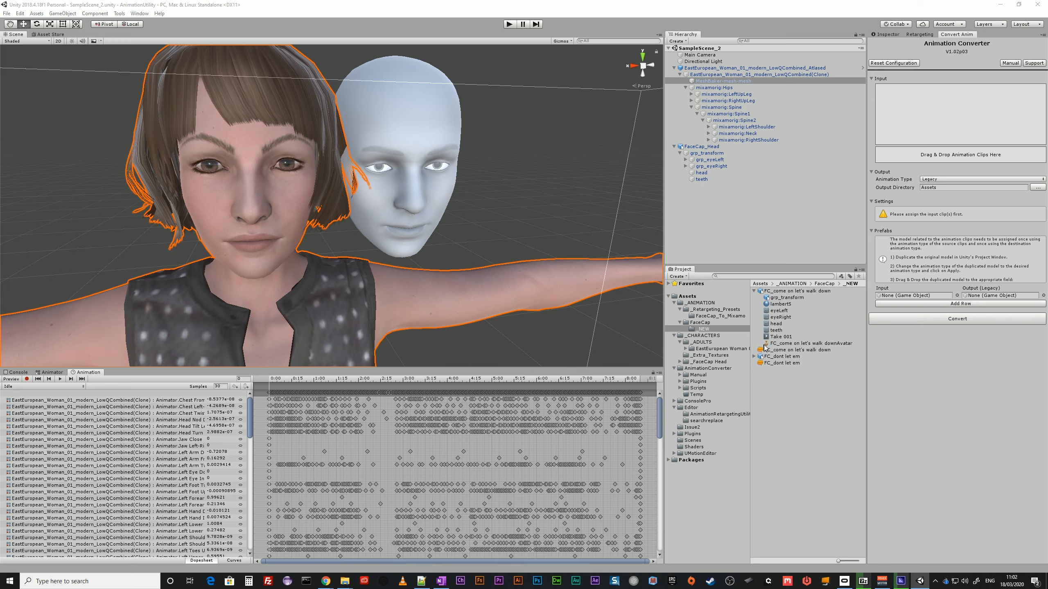
Duplicate the Take 001 clip from the FC_come on let's walk down model and rename the copy FC_come on let's walk down.
{"action": "left_click", "coordinate": [786, 342]}
{"action": "left_click", "coordinate": [785, 336]}
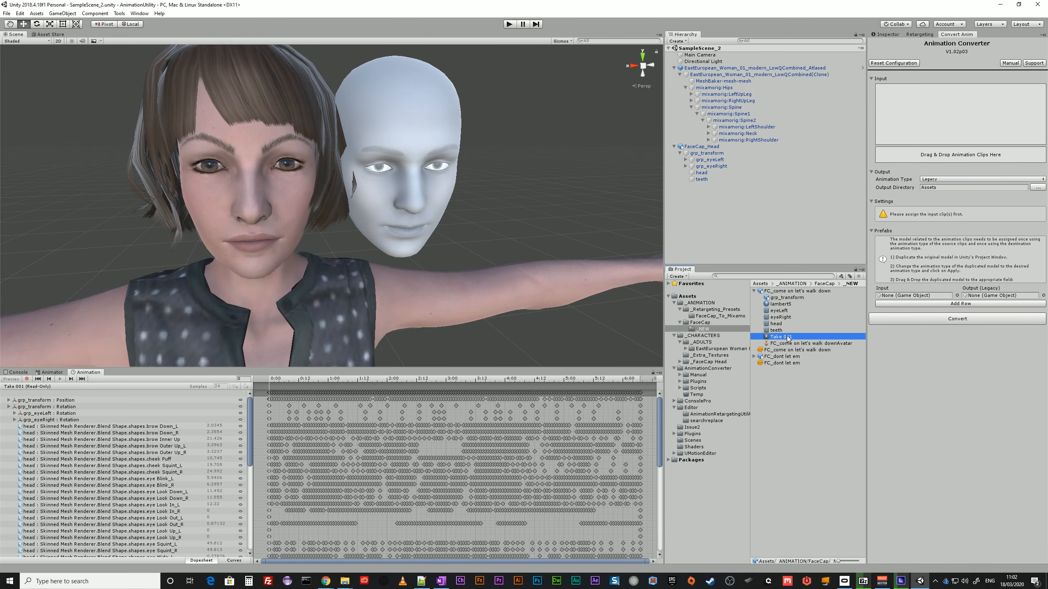
{"action": "key", "text": "ctrl+d"}
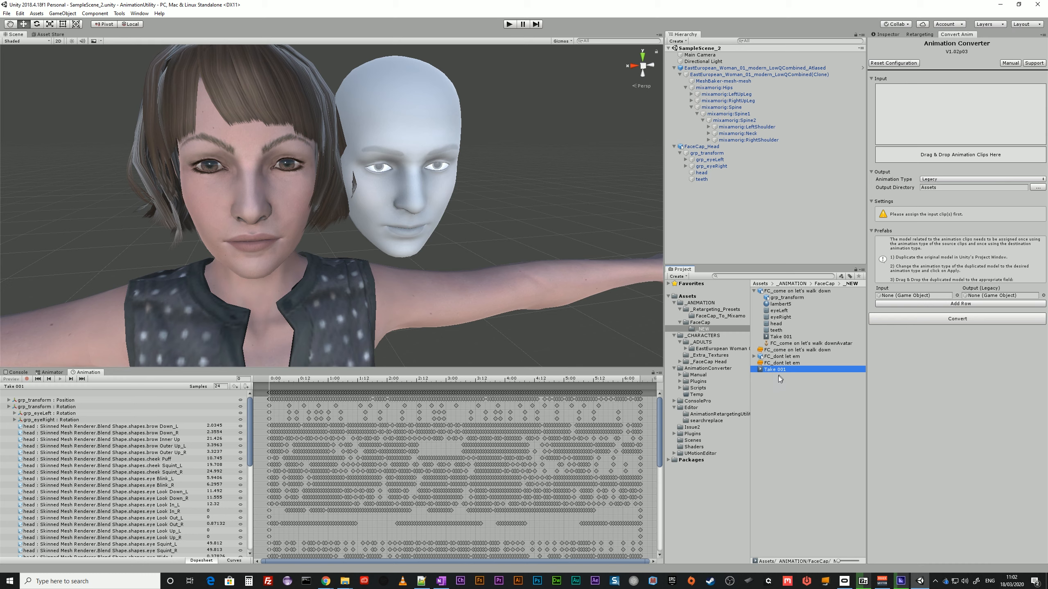
{"action": "left_click", "coordinate": [802, 291]}
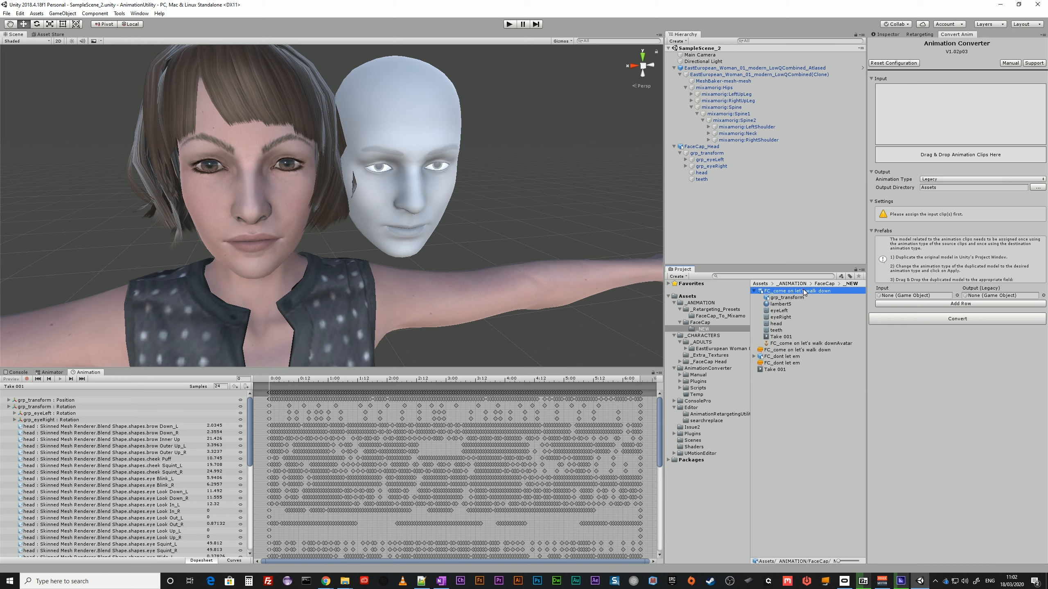
{"action": "left_click", "coordinate": [775, 370]}
{"action": "left_click", "coordinate": [776, 369]}
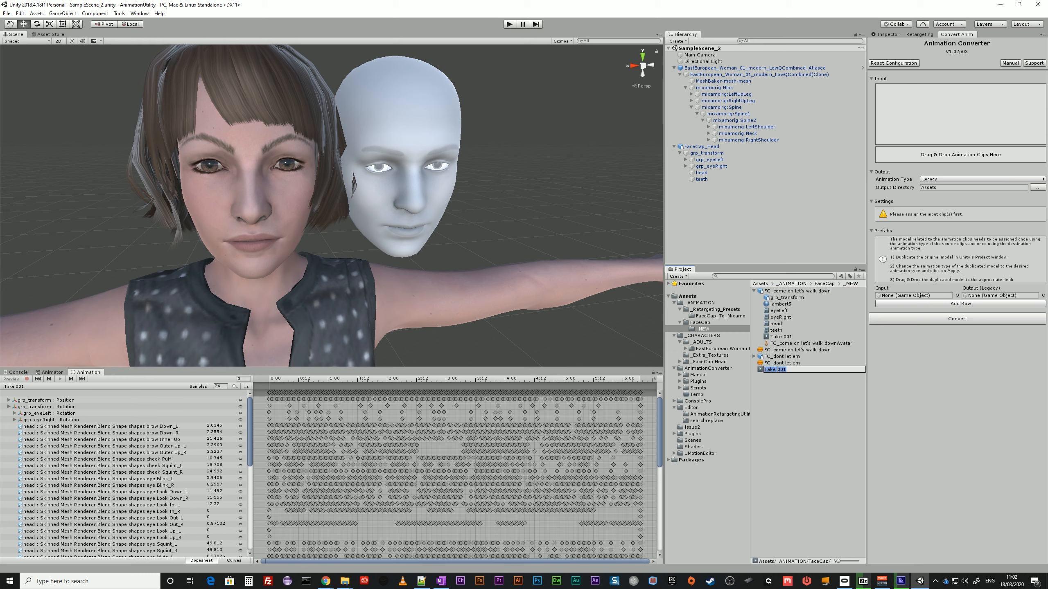
{"action": "type", "text": "FC_come on let's walk down"}
{"action": "key", "text": "Return"}
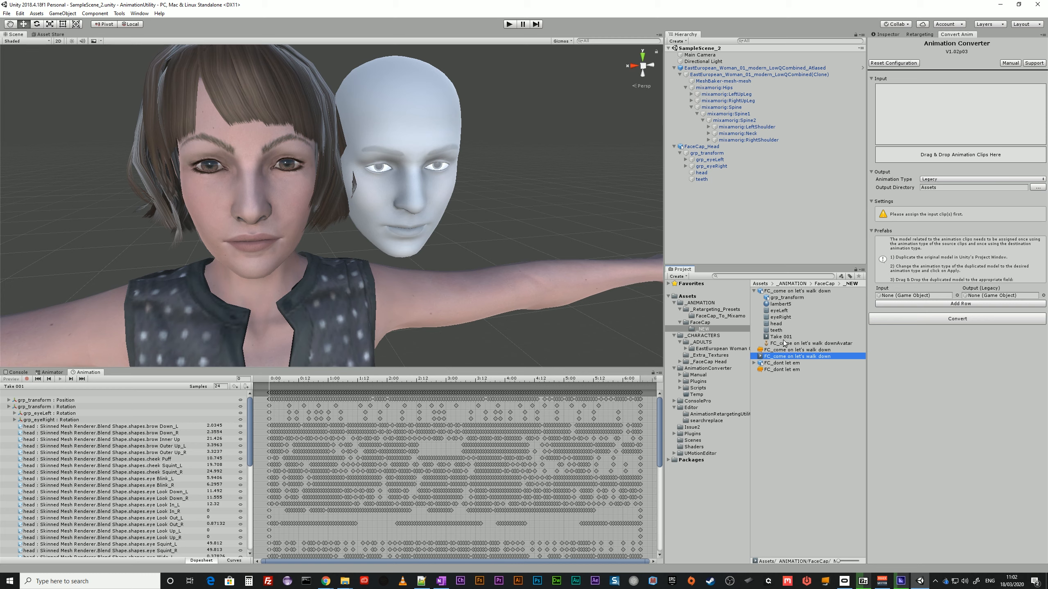
Duplicate the Take 001 clip from the FC_dont let em model and rename the copy FC_dont let em.
{"action": "left_click", "coordinate": [753, 364]}
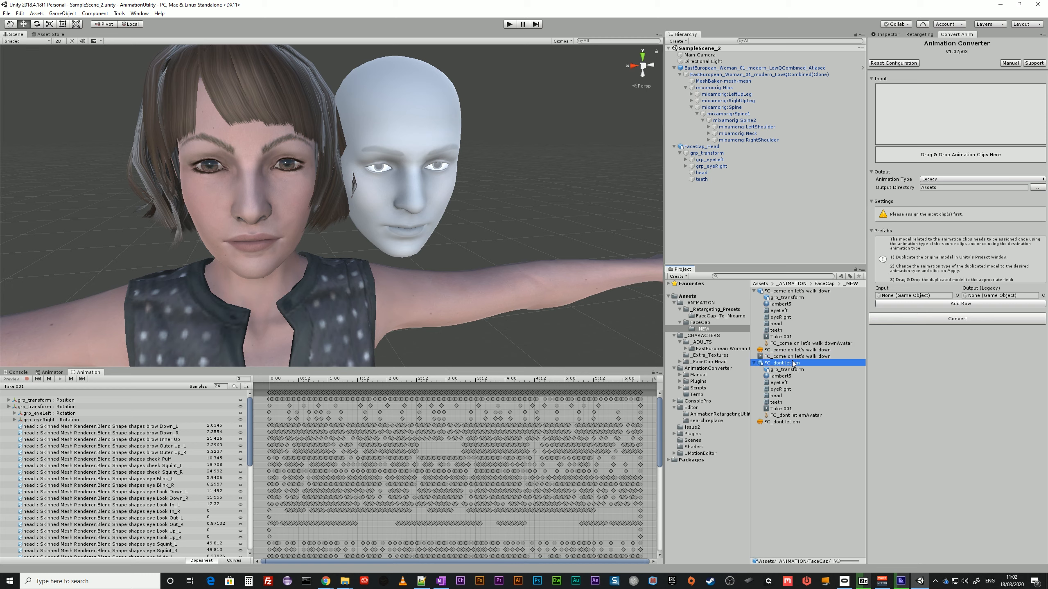
{"action": "left_click", "coordinate": [784, 410]}
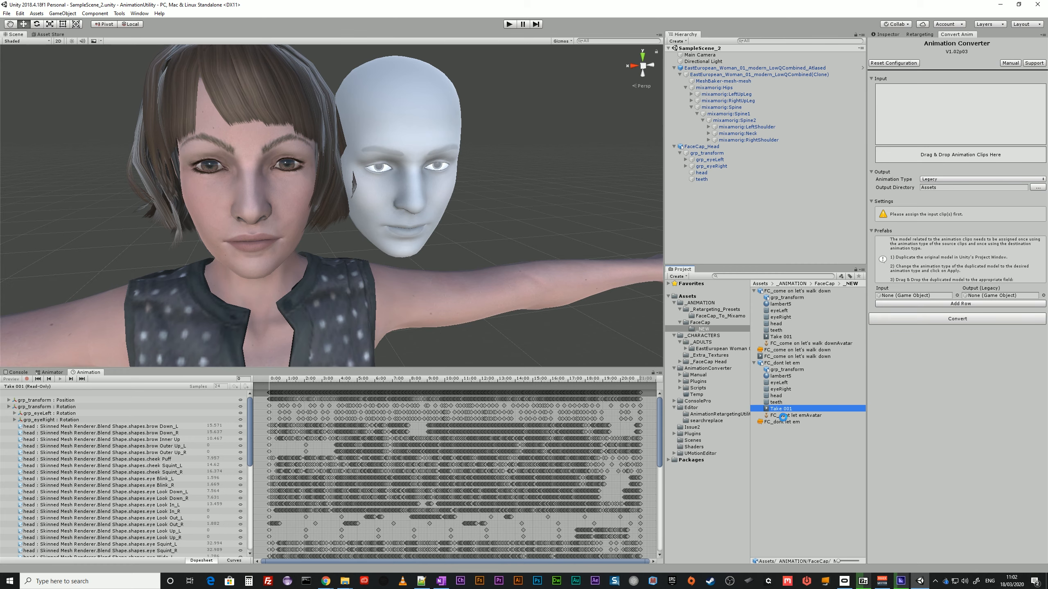
{"action": "key", "text": "ctrl+d"}
{"action": "left_click", "coordinate": [781, 430]}
{"action": "type", "text": "FC_dont let em"}
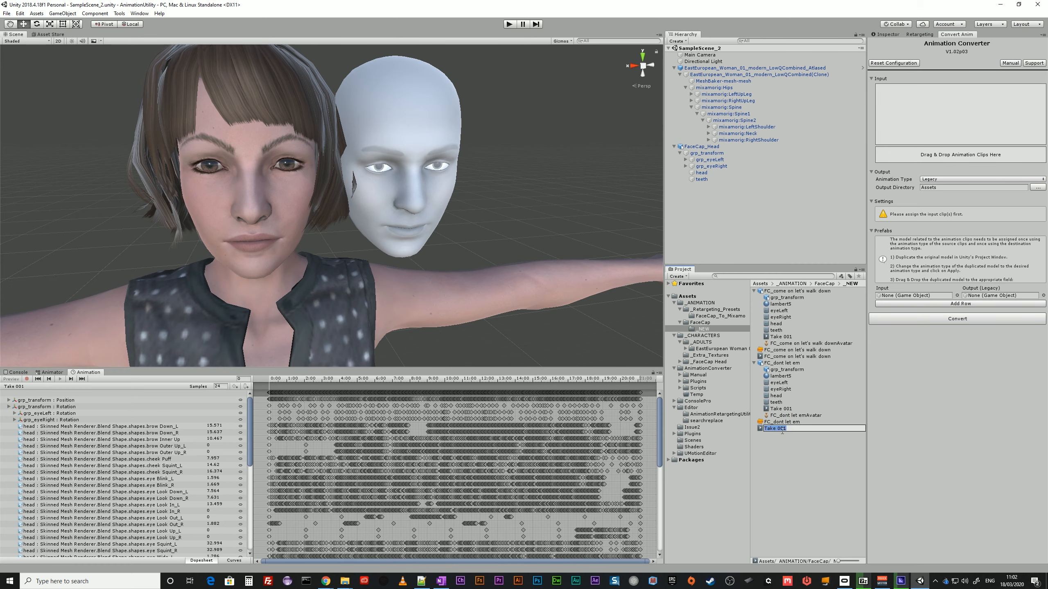
{"action": "key", "text": "Return"}
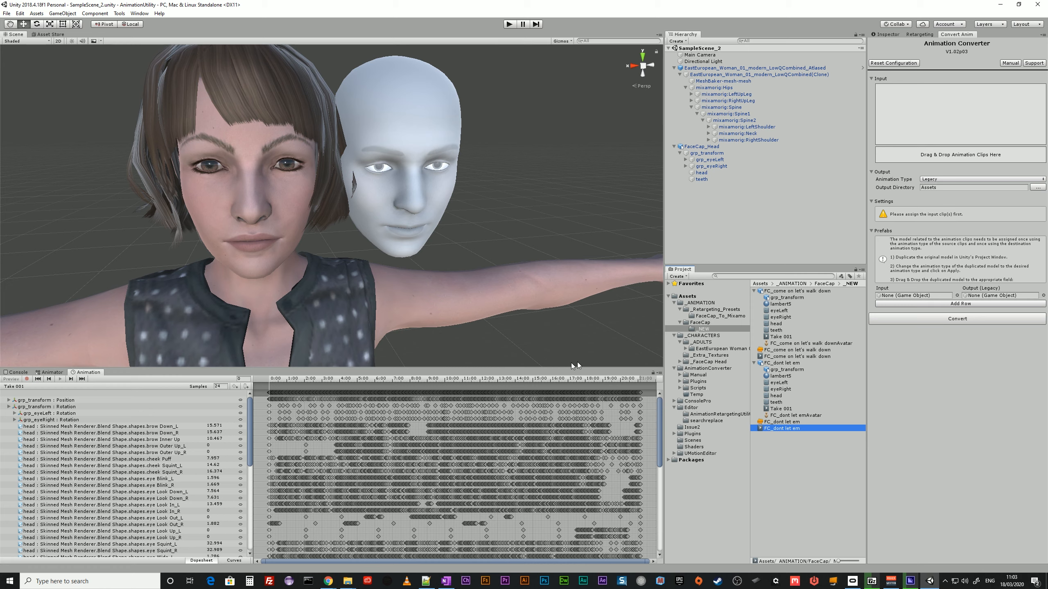
Create a folder named _Converted inside the FaceCap _NEW folder.
{"action": "right_click", "coordinate": [702, 329]}
{"action": "mouse_move", "coordinate": [732, 334]}
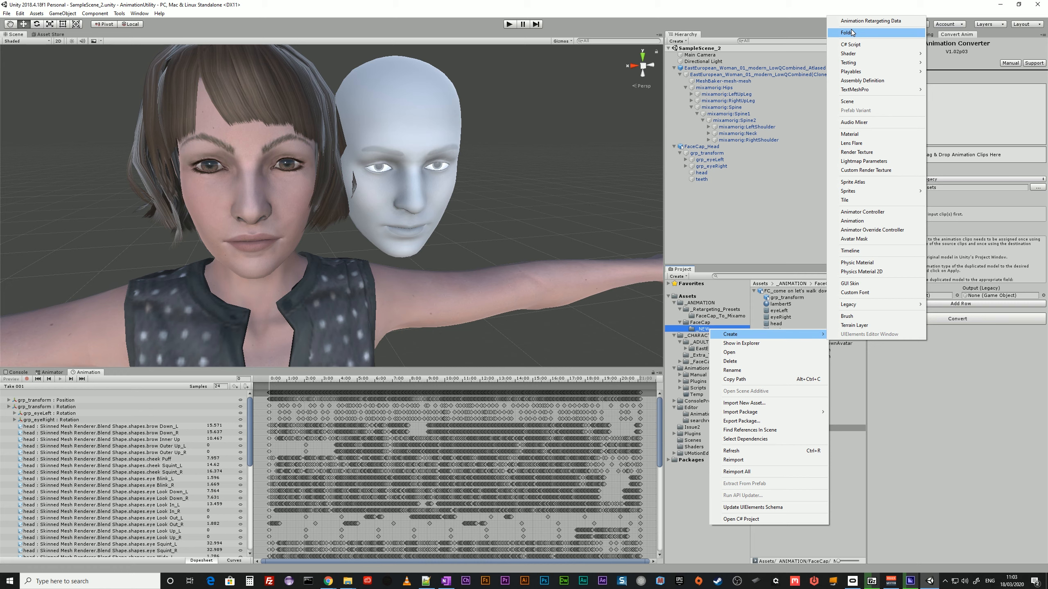
{"action": "left_click", "coordinate": [867, 33]}
{"action": "type", "text": "_Con"}
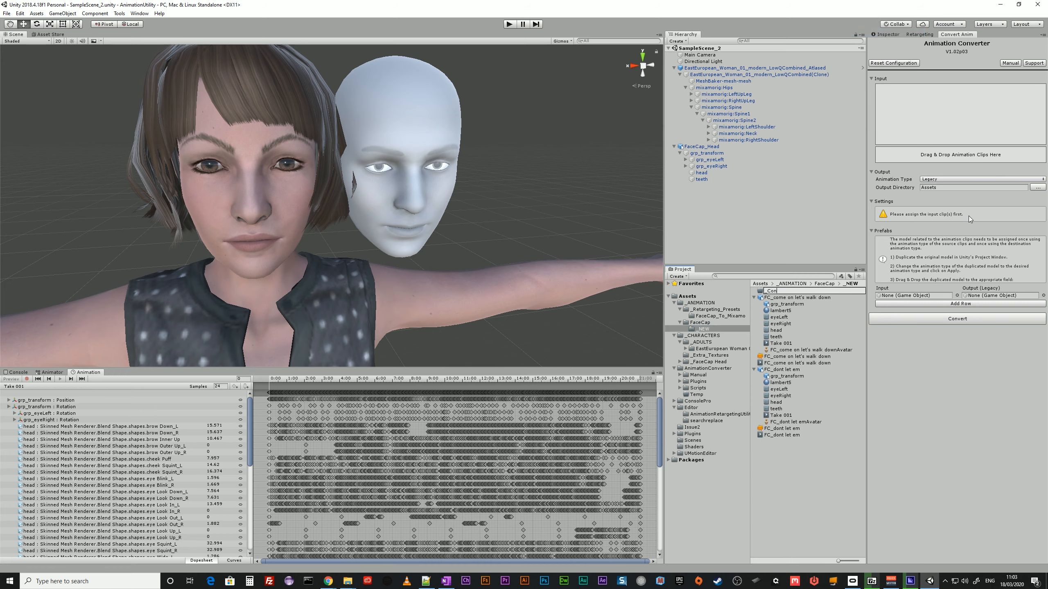
{"action": "type", "text": "verted"}
{"action": "key", "text": "Return"}
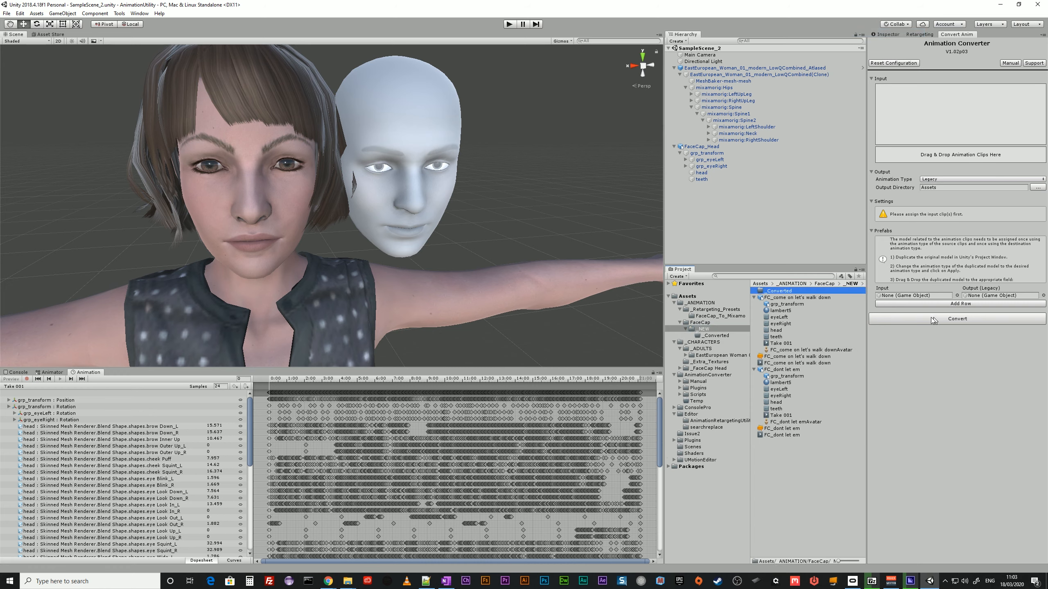
Move the duplicated FC_come on let's walk down and FC_dont let em clips into the _Converted folder.
{"action": "left_click", "coordinate": [807, 363]}
{"action": "left_click", "coordinate": [786, 435], "text": "ctrl"}
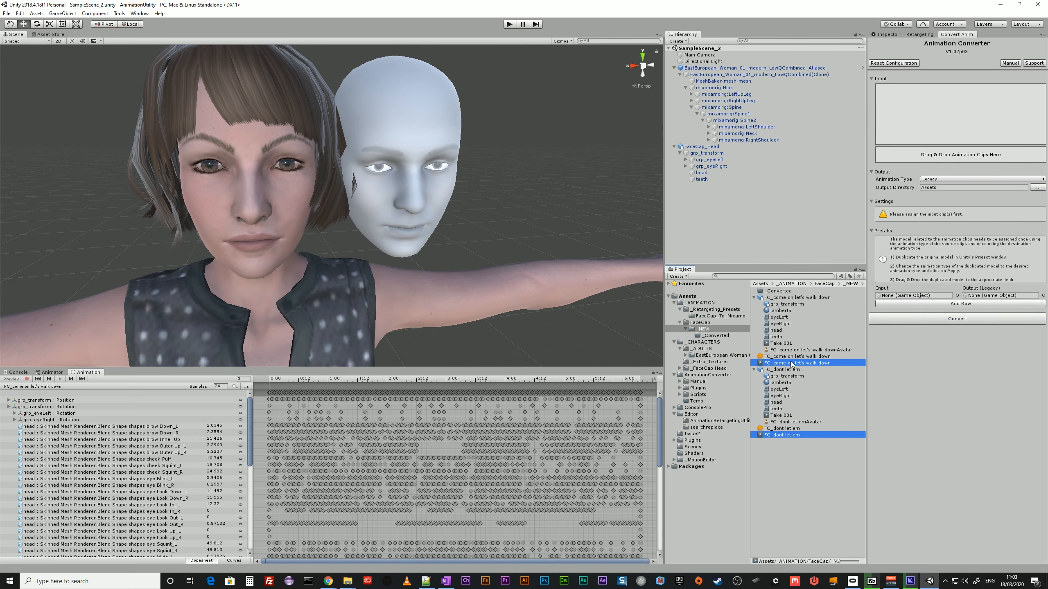
{"action": "left_click_drag", "start_coordinate": [790, 363], "coordinate": [782, 292]}
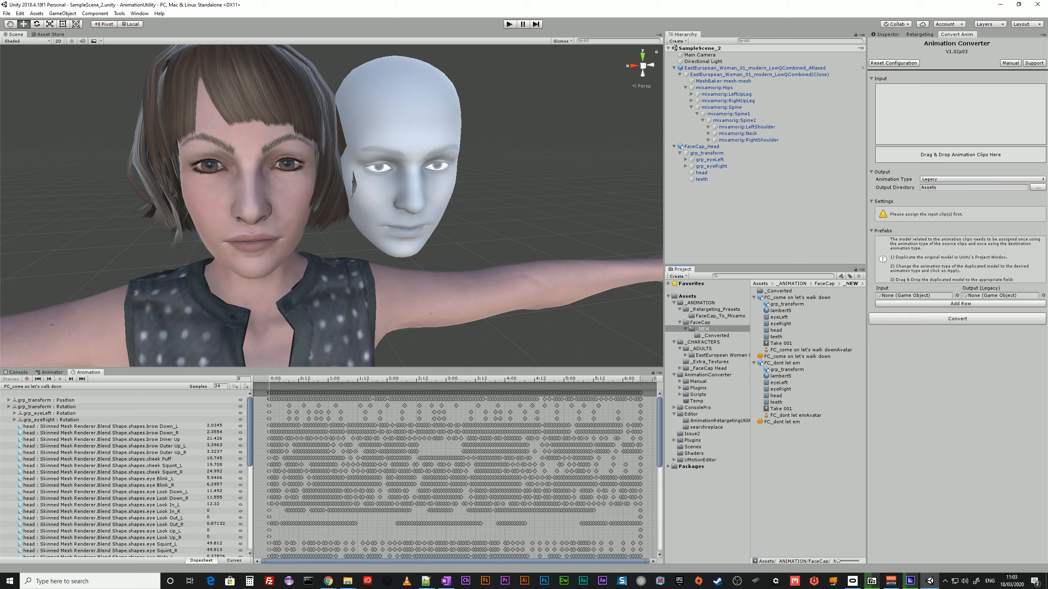
Compare the Animator state graphs of the EastEuropean_Woman objects with the one of FaceCap_Head.
{"action": "left_click", "coordinate": [764, 283]}
{"action": "left_click", "coordinate": [701, 67]}
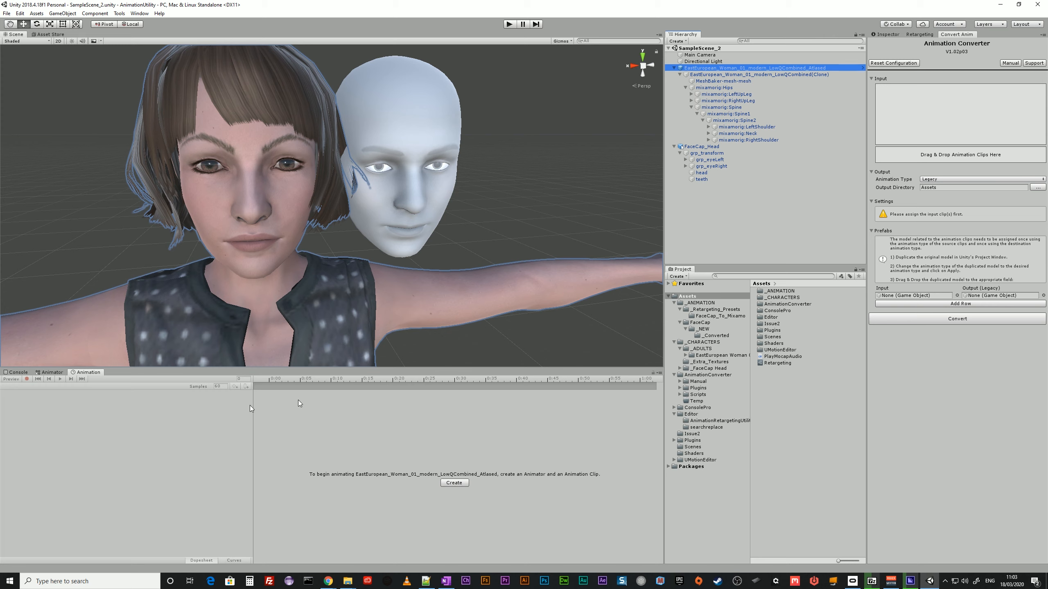
{"action": "left_click", "coordinate": [54, 372]}
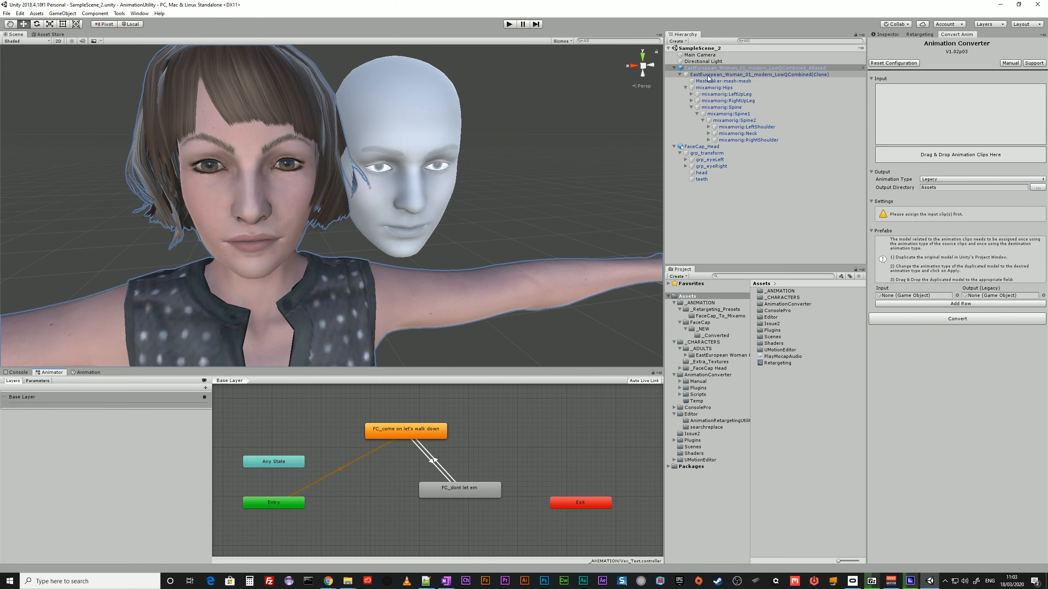
{"action": "left_click", "coordinate": [784, 75]}
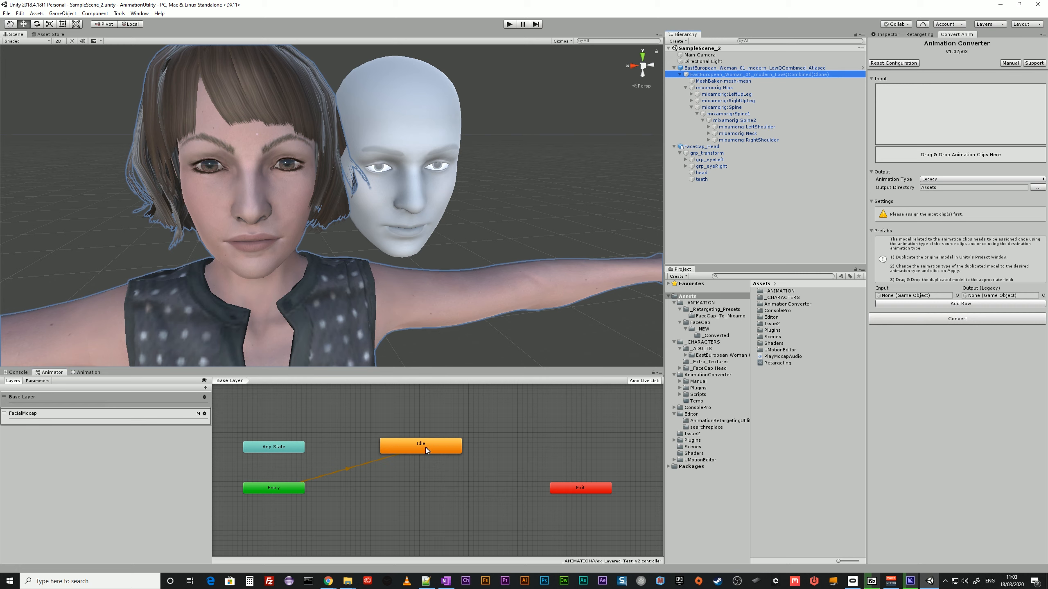
{"action": "left_click", "coordinate": [701, 147]}
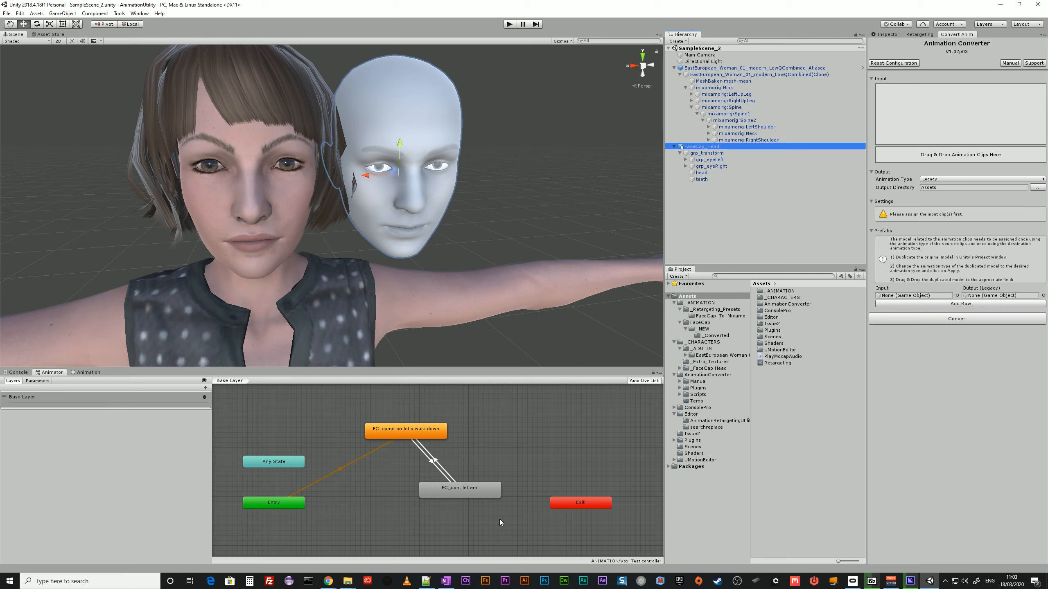
{"action": "left_click", "coordinate": [698, 76]}
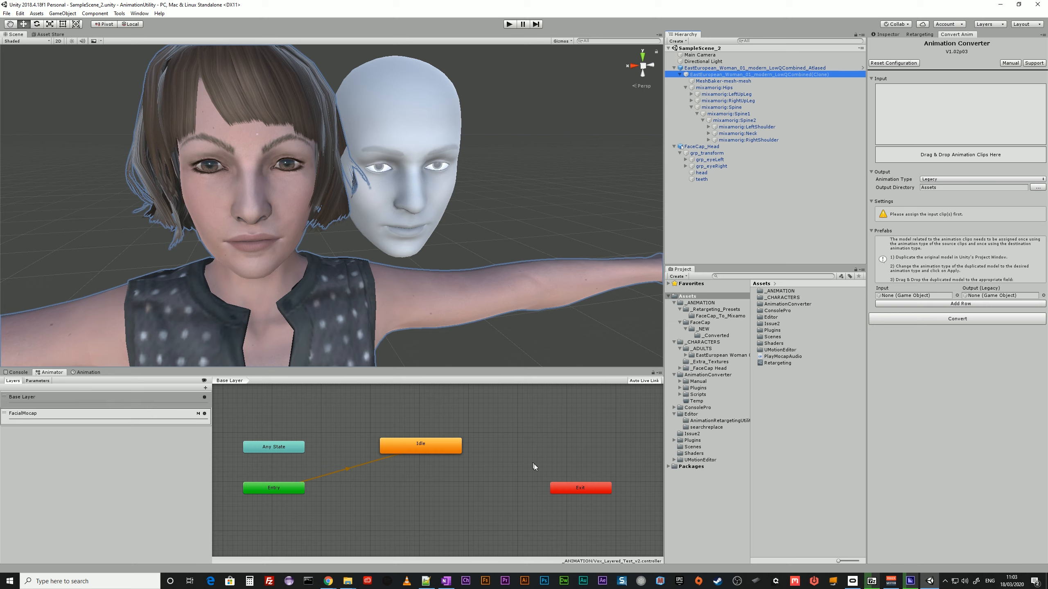
Examine the FacialMocap layer's settings and the Humanoid body regions of its HeadOnly_Mask.
{"action": "left_click", "coordinate": [59, 414]}
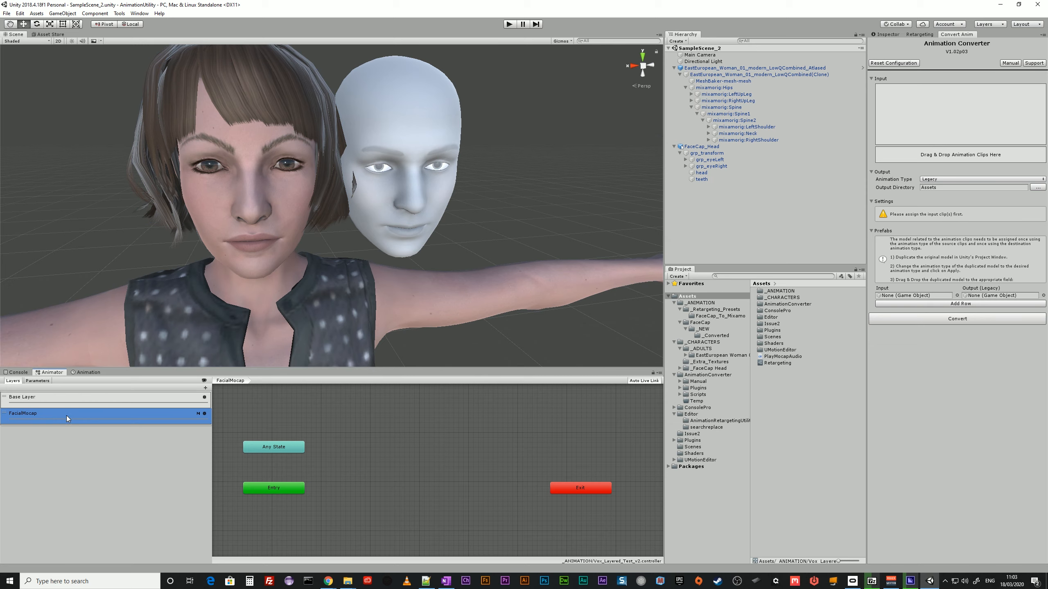
{"action": "left_click", "coordinate": [204, 414]}
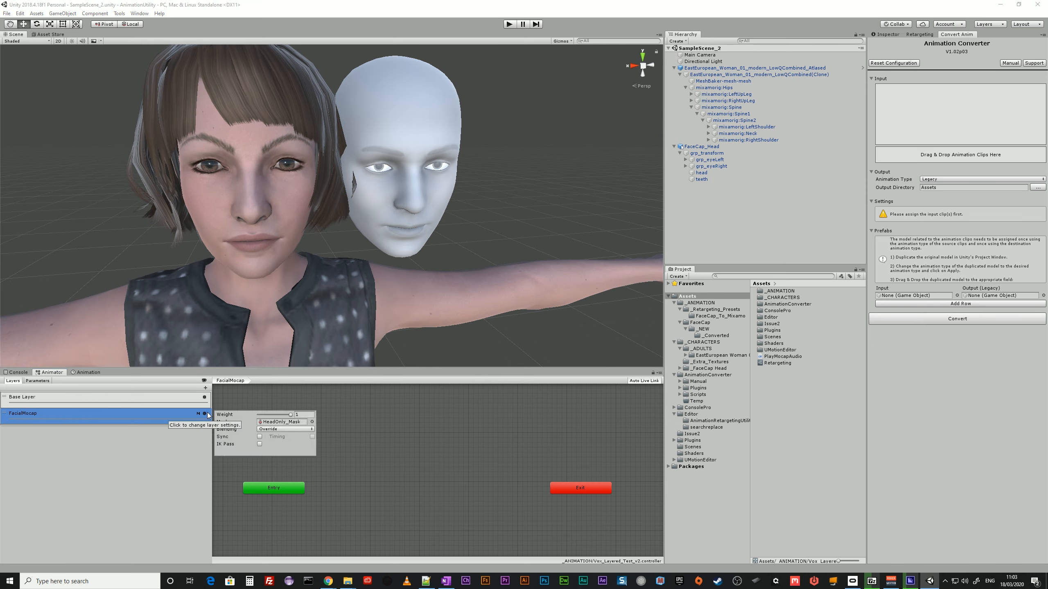
{"action": "left_click", "coordinate": [283, 422]}
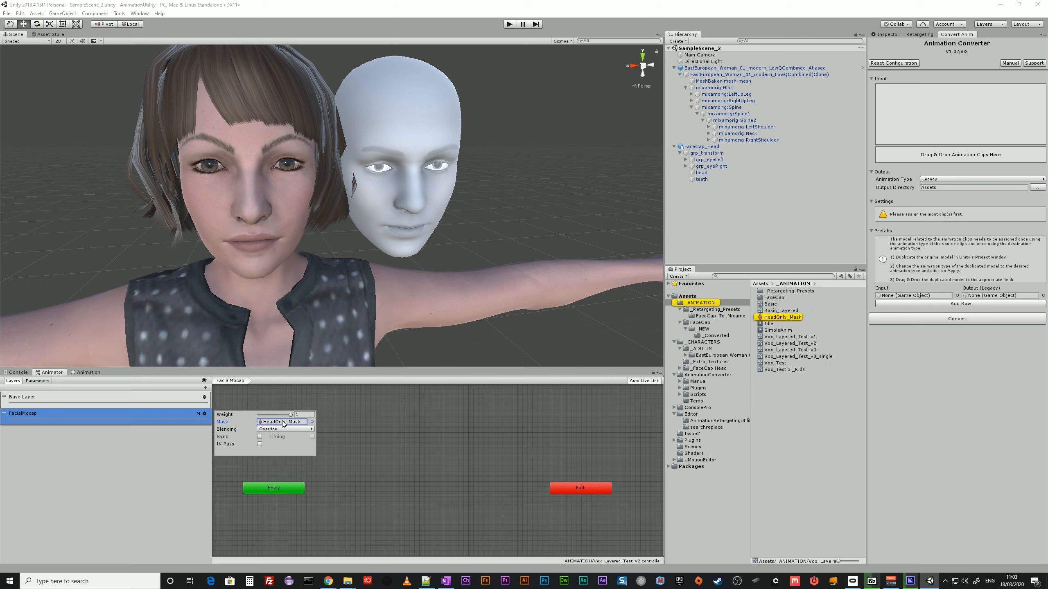
{"action": "left_click", "coordinate": [763, 317]}
{"action": "left_click", "coordinate": [884, 34]}
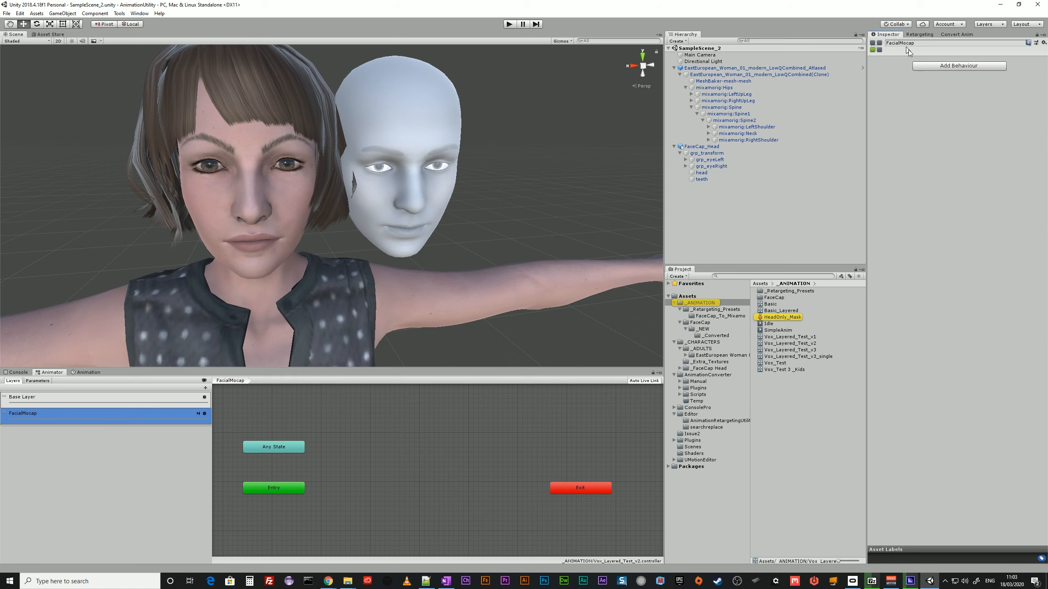
{"action": "left_click", "coordinate": [782, 317]}
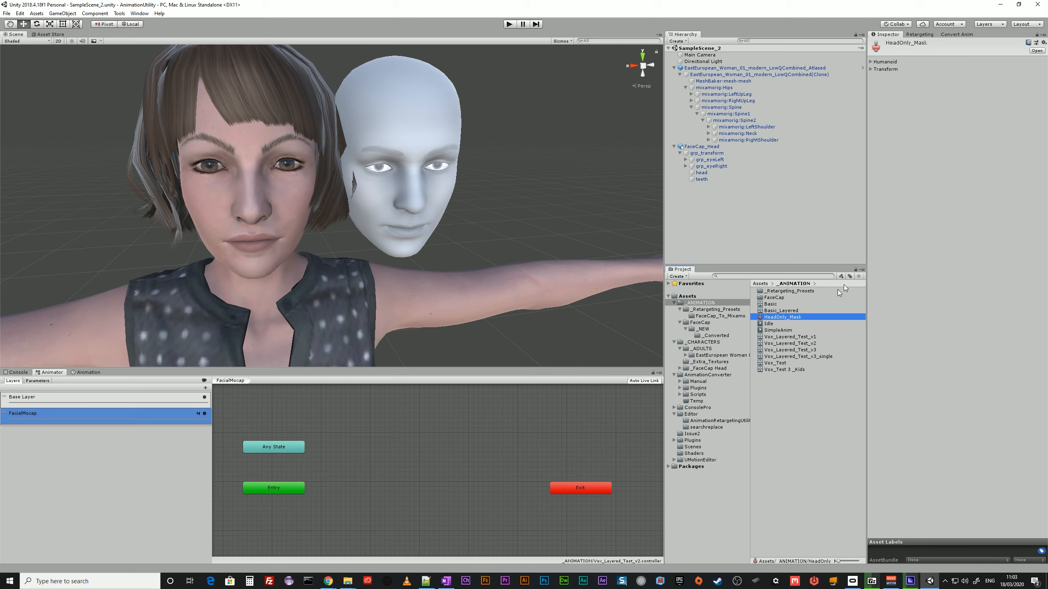
{"action": "left_click", "coordinate": [872, 61]}
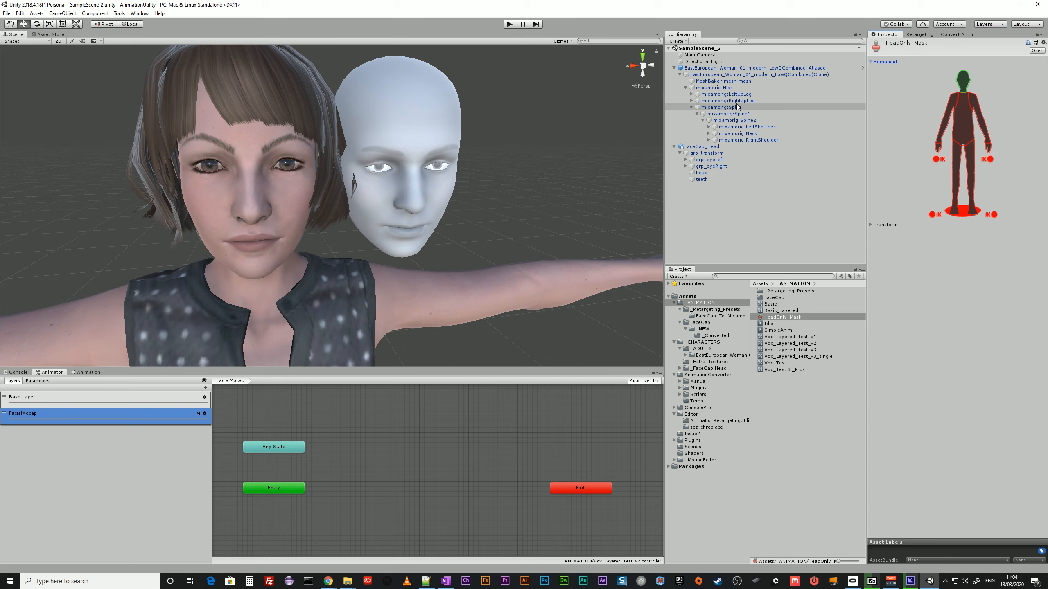
Add the FC_come on let's walk down and FC_dont let em clips from _Converted as states in the FacialMocap layer, one above the other.
{"action": "left_click", "coordinate": [708, 75]}
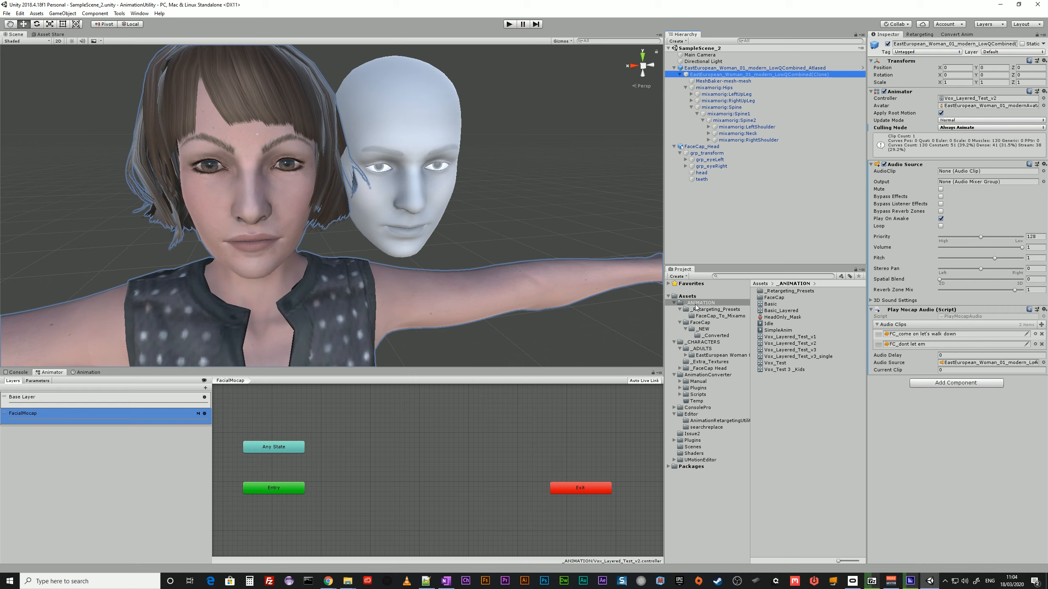
{"action": "left_click", "coordinate": [717, 335]}
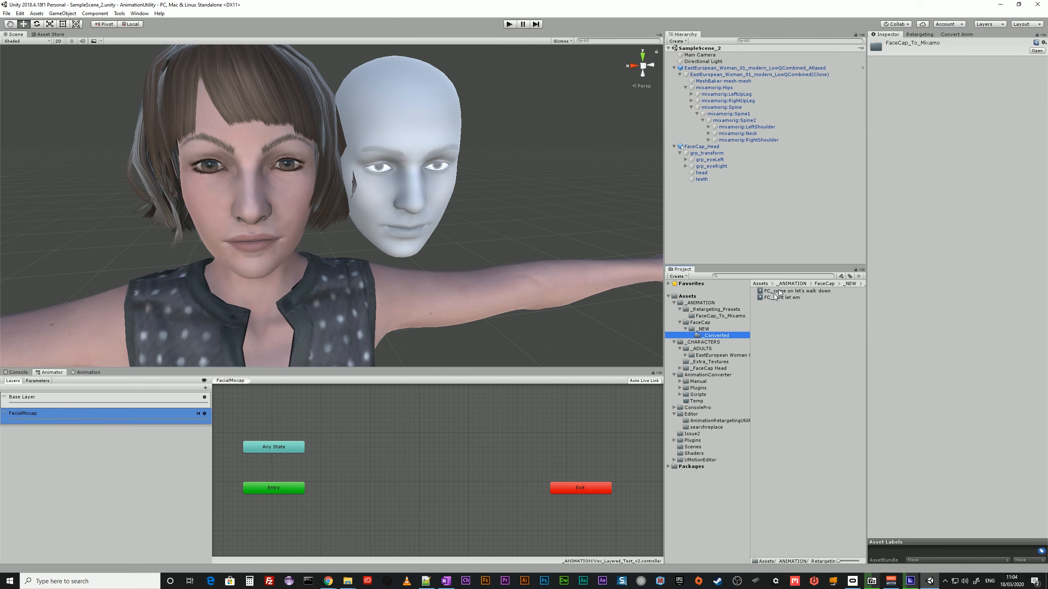
{"action": "left_click_drag", "start_coordinate": [780, 291], "coordinate": [530, 422]}
{"action": "left_click_drag", "start_coordinate": [423, 441], "coordinate": [423, 441]}
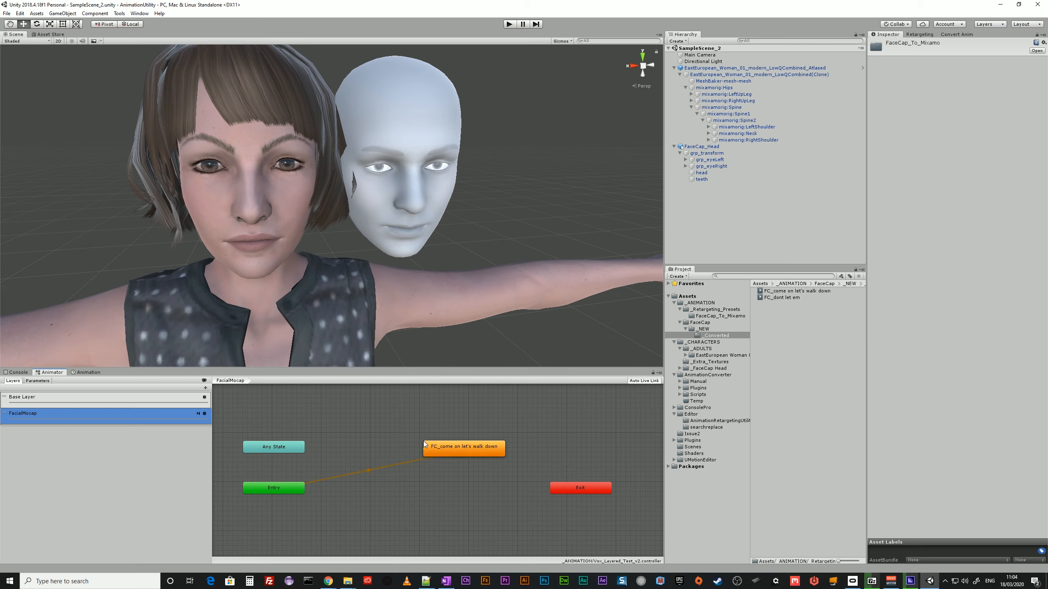
{"action": "left_click_drag", "start_coordinate": [781, 298], "coordinate": [483, 484]}
{"action": "left_click_drag", "start_coordinate": [482, 442], "coordinate": [424, 415]}
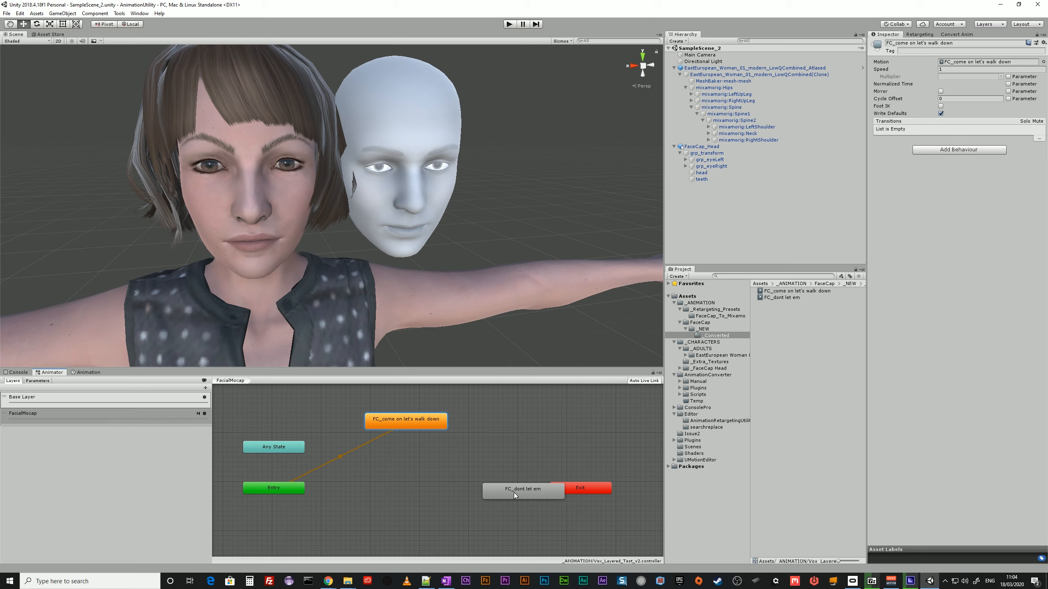
{"action": "left_click_drag", "start_coordinate": [514, 493], "coordinate": [416, 467]}
Create transitions in both directions between the FC_come on let's walk down and FC_dont let em states and inspect the first one.
{"action": "right_click", "coordinate": [437, 428]}
{"action": "left_click", "coordinate": [457, 434]}
{"action": "left_click", "coordinate": [446, 465]}
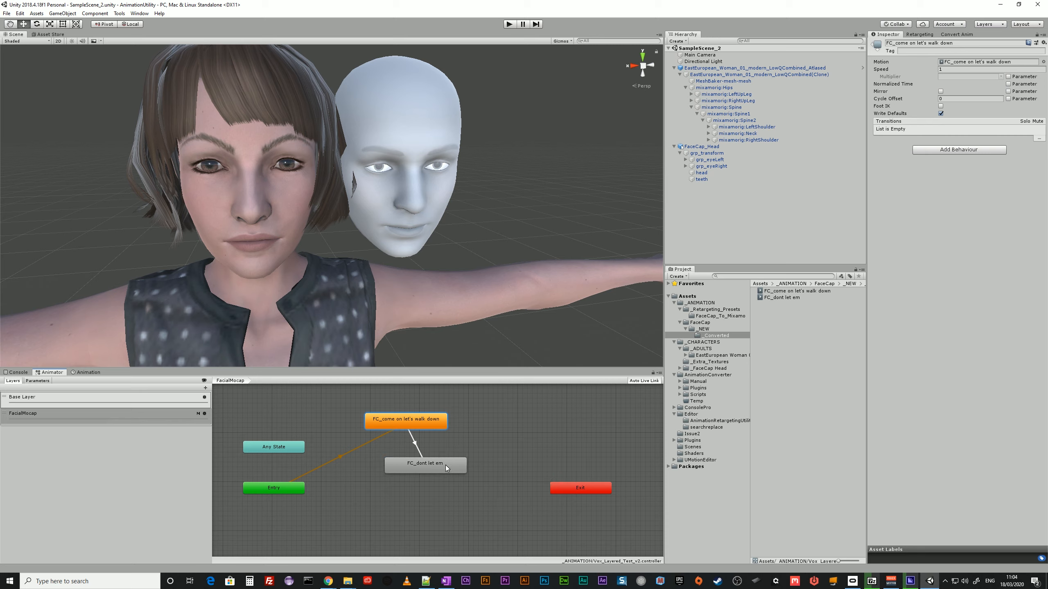
{"action": "right_click", "coordinate": [440, 468]}
{"action": "left_click", "coordinate": [452, 473]}
{"action": "left_click", "coordinate": [398, 425]}
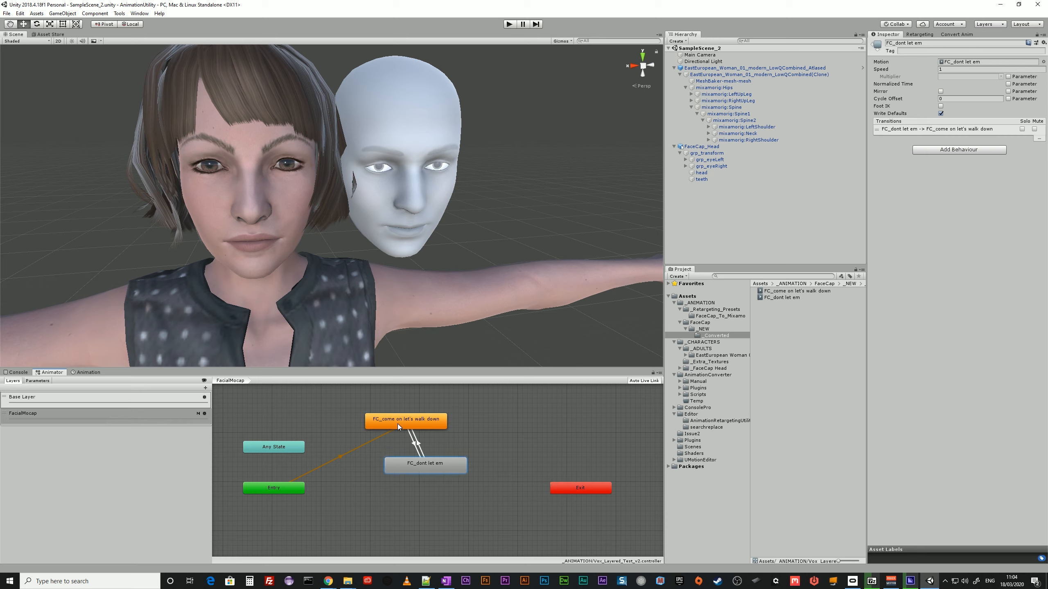
{"action": "left_click", "coordinate": [420, 429]}
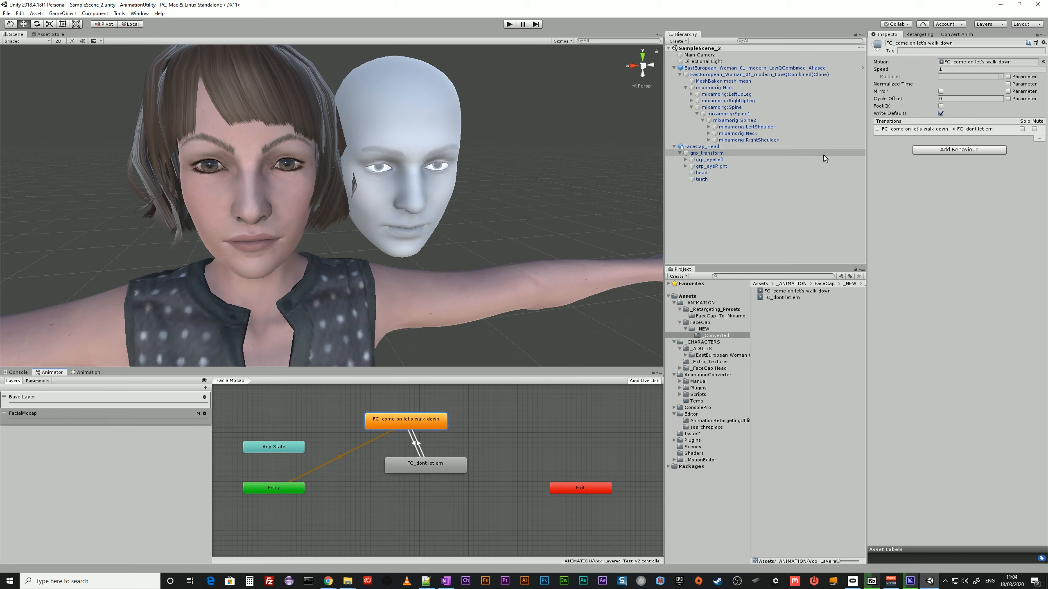
{"action": "left_click", "coordinate": [415, 444]}
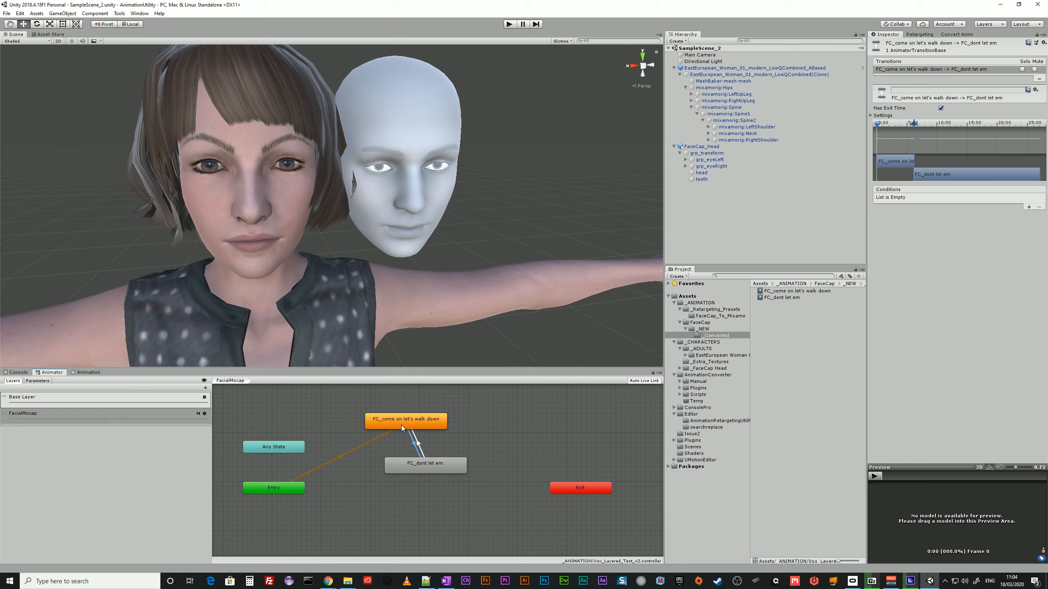
Display the animation tracks of the FC_come on let's walk down clip for the EastEuropean_Woman clone object.
{"action": "left_click", "coordinate": [87, 374]}
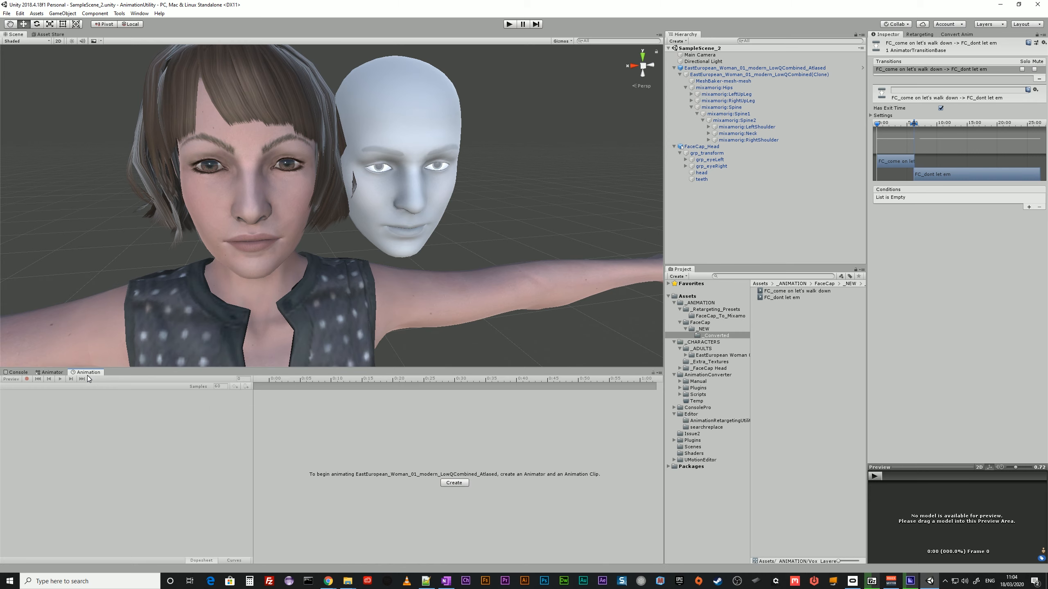
{"action": "left_click", "coordinate": [50, 372]}
{"action": "left_click", "coordinate": [413, 419]}
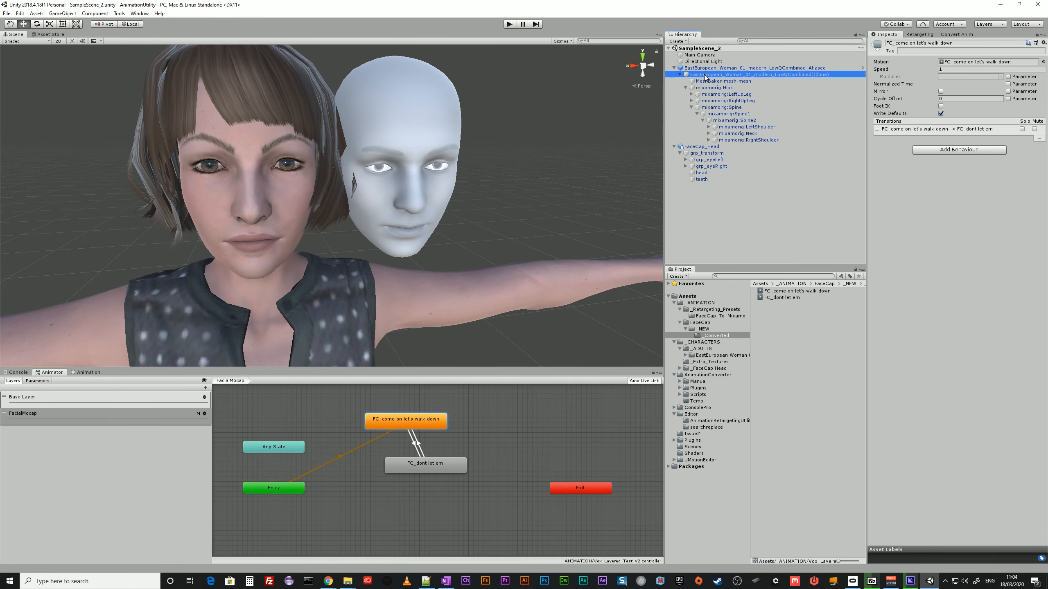
{"action": "left_click", "coordinate": [341, 291]}
{"action": "left_click", "coordinate": [88, 373]}
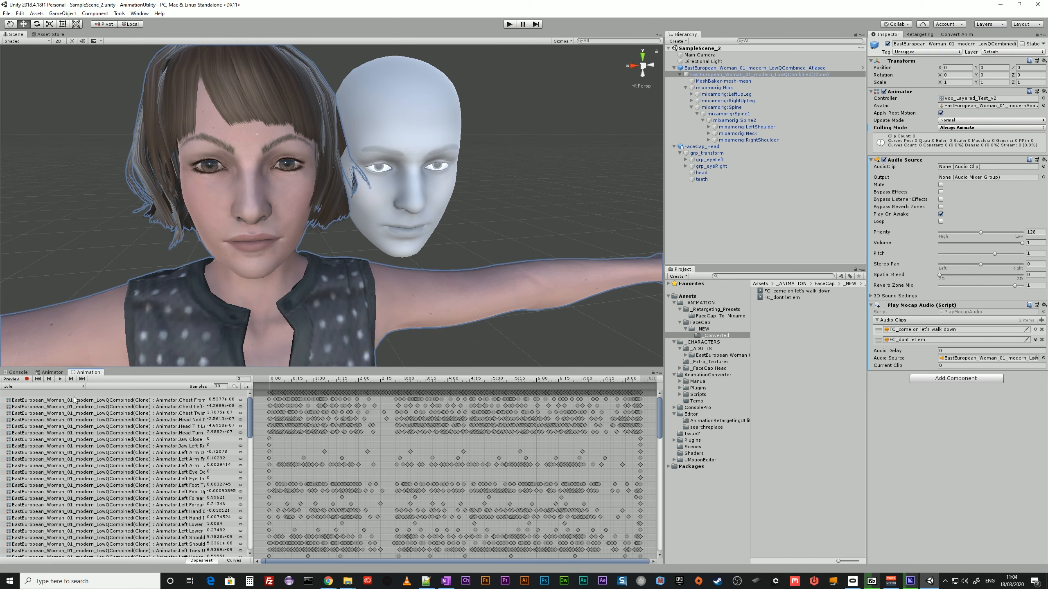
{"action": "left_click", "coordinate": [34, 386]}
{"action": "left_click", "coordinate": [43, 396]}
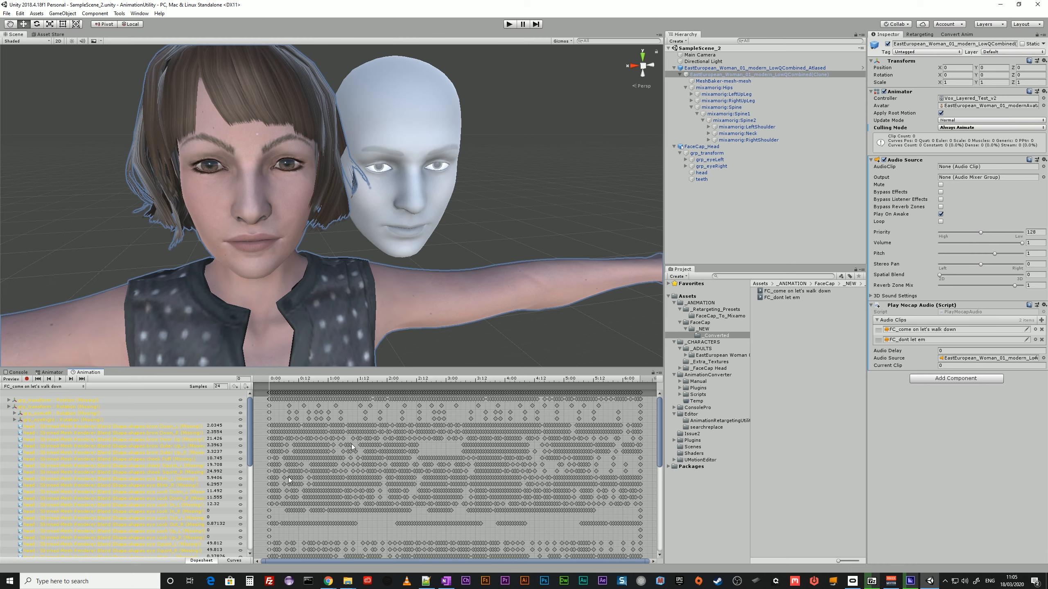
Check the blend shapes of MeshBaker-mesh-mesh and copy the path grp_transform/head from the clip's first blend shape track.
{"action": "left_click", "coordinate": [720, 81]}
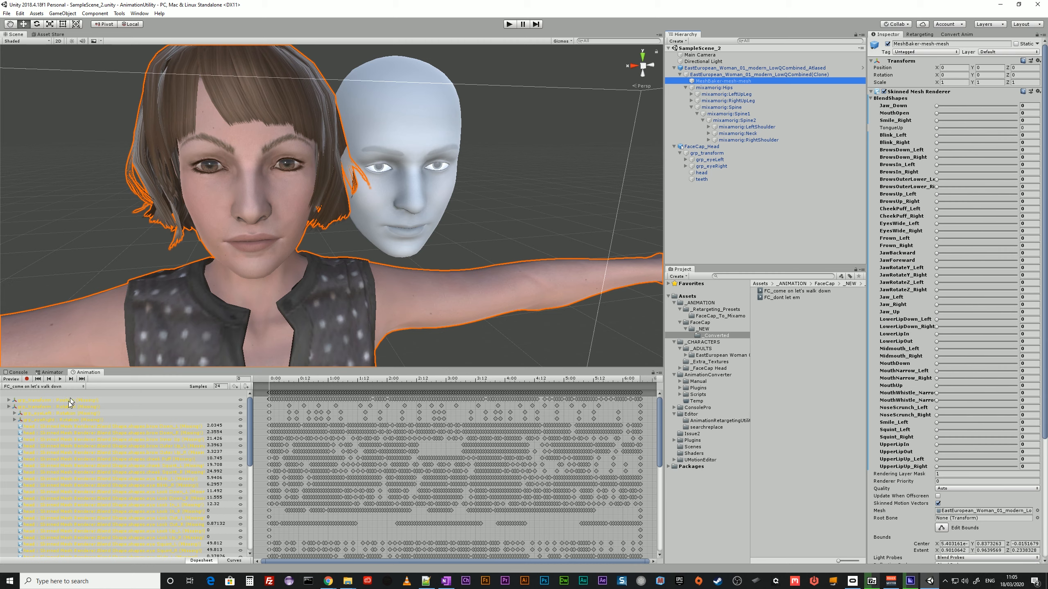
{"action": "left_click", "coordinate": [32, 430]}
{"action": "double_click", "coordinate": [32, 431]}
{"action": "key", "text": "ctrl+c"}
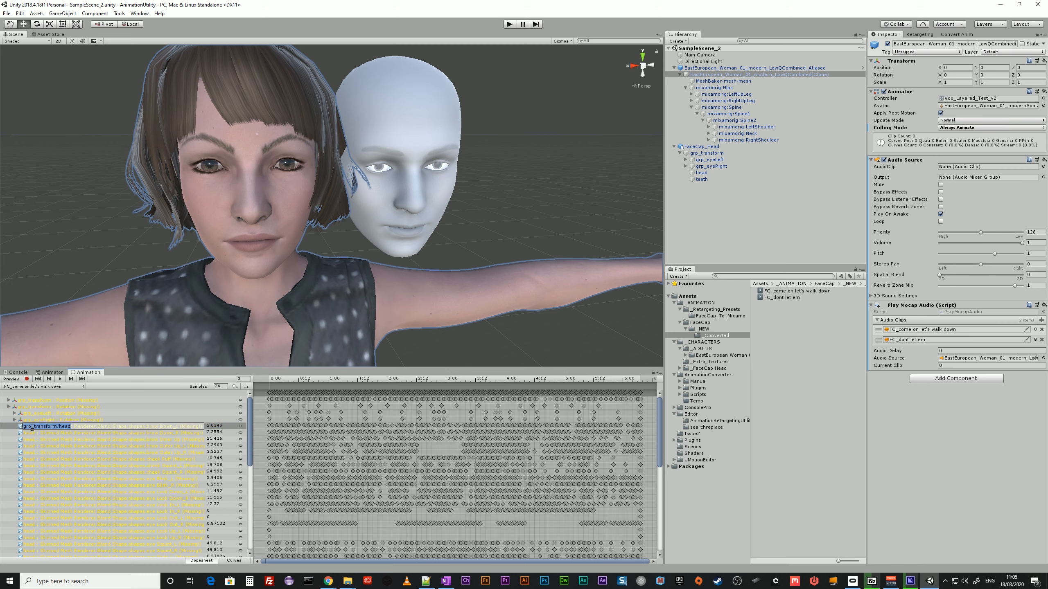
{"action": "right_click", "coordinate": [32, 429]}
Bring up the Search window, set it to search AnimationClip paths and limit the scope to the _Converted folder.
{"action": "left_click_drag", "start_coordinate": [1047, 222], "coordinate": [575, 136]}
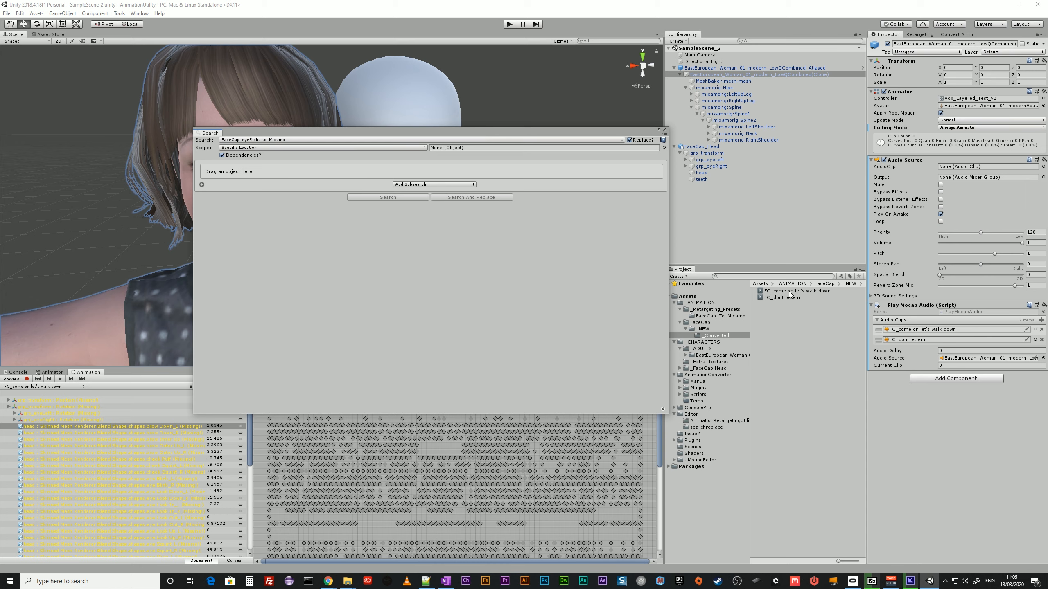
{"action": "left_click_drag", "start_coordinate": [787, 291], "coordinate": [252, 171]}
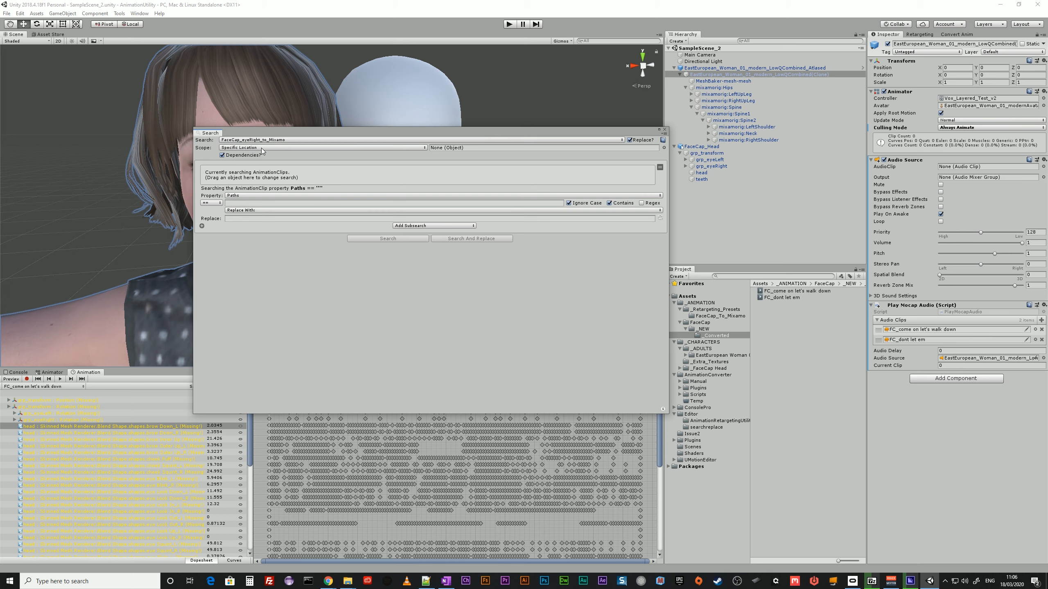
{"action": "left_click_drag", "start_coordinate": [712, 336], "coordinate": [446, 150]}
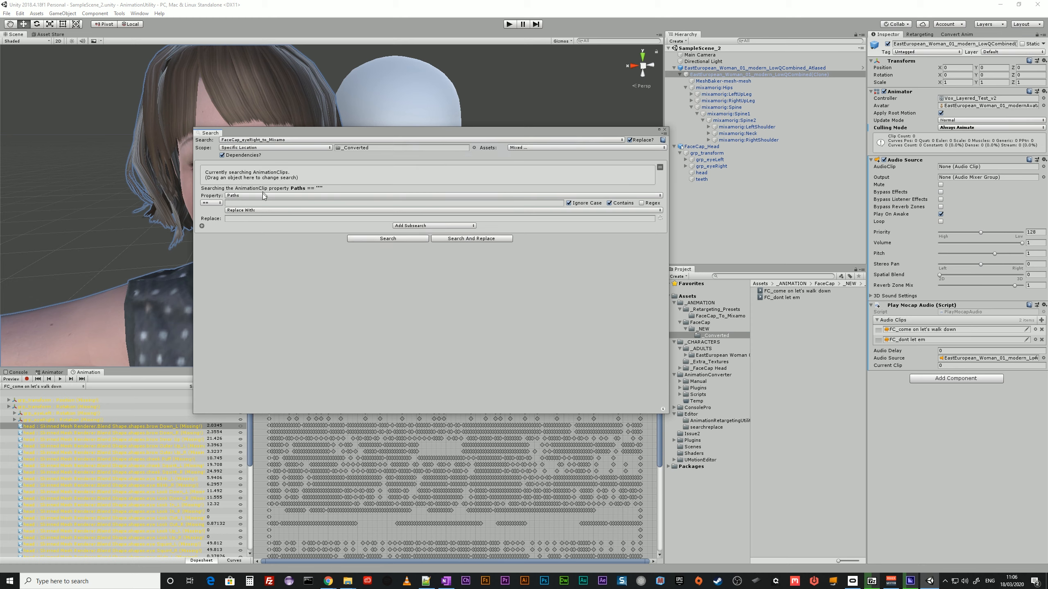
Replace the path grp_transform/head with MeshBaker-mesh-mesh in the animation clips of the _Converted folder.
{"action": "left_click", "coordinate": [234, 203]}
{"action": "key", "text": "ctrl+v"}
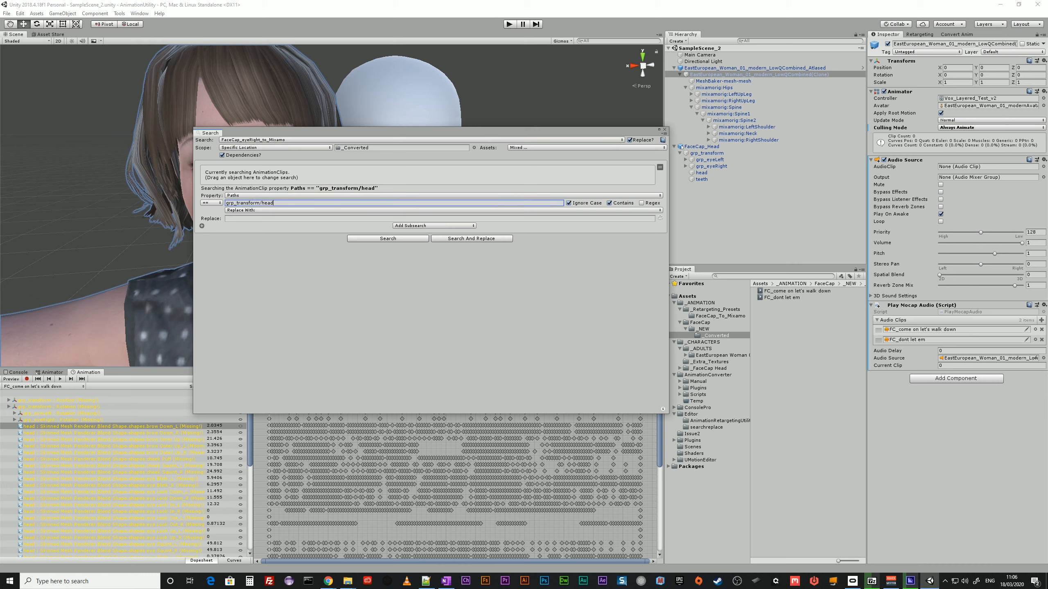
{"action": "key", "text": "Tab"}
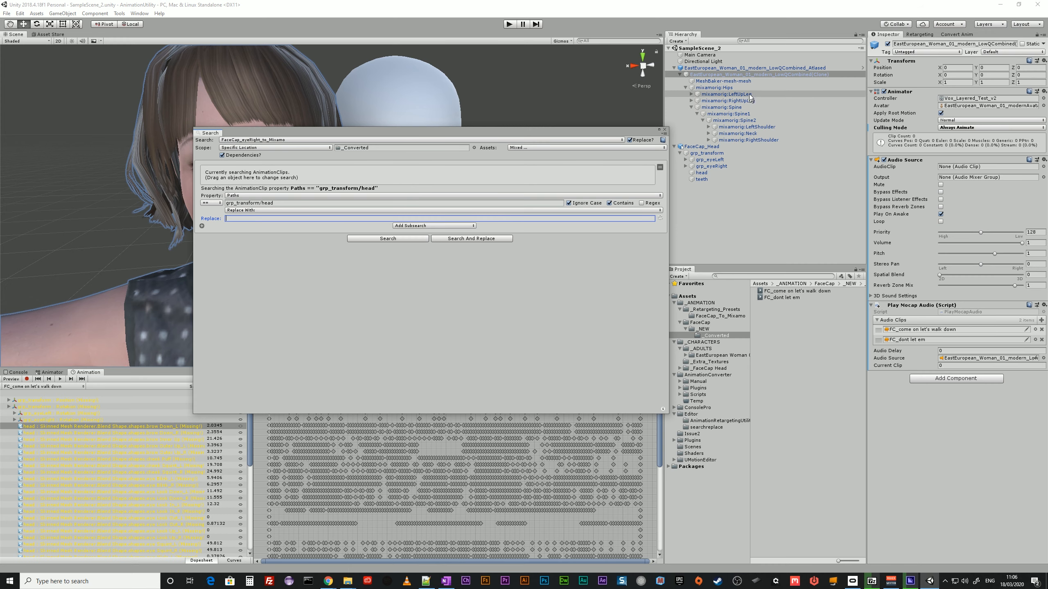
{"action": "left_click", "coordinate": [740, 82]}
{"action": "left_click", "coordinate": [741, 82]}
{"action": "key", "text": "ctrl+c"}
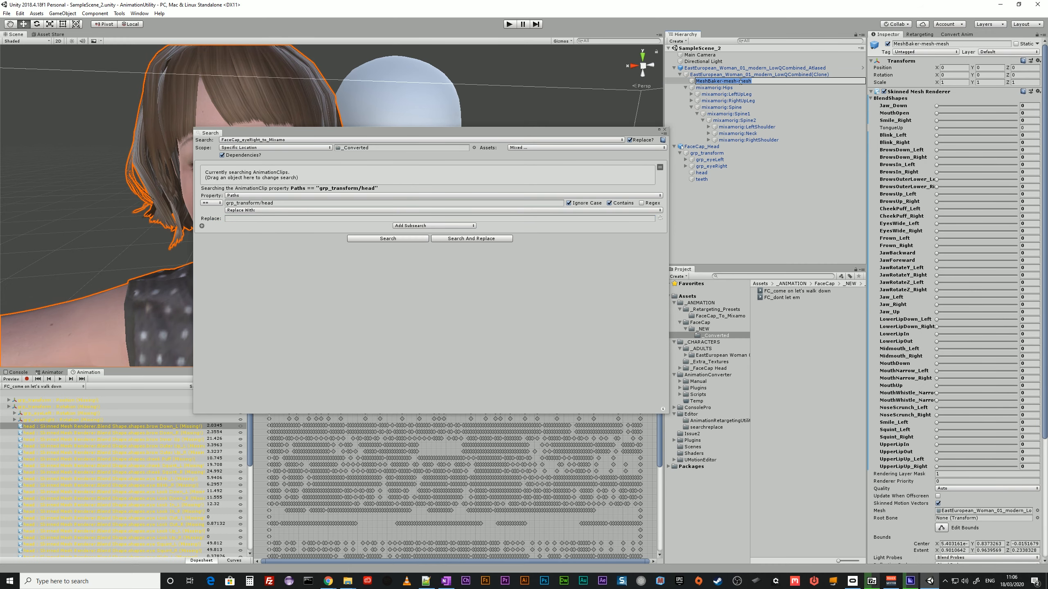
{"action": "left_click", "coordinate": [276, 218]}
{"action": "key", "text": "ctrl+v"}
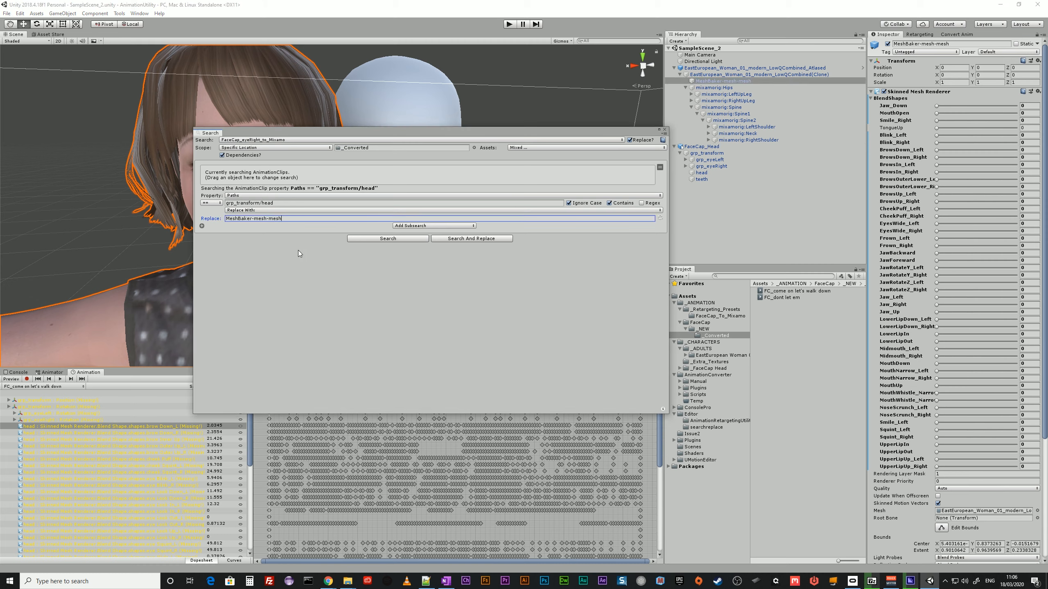
{"action": "left_click", "coordinate": [487, 239]}
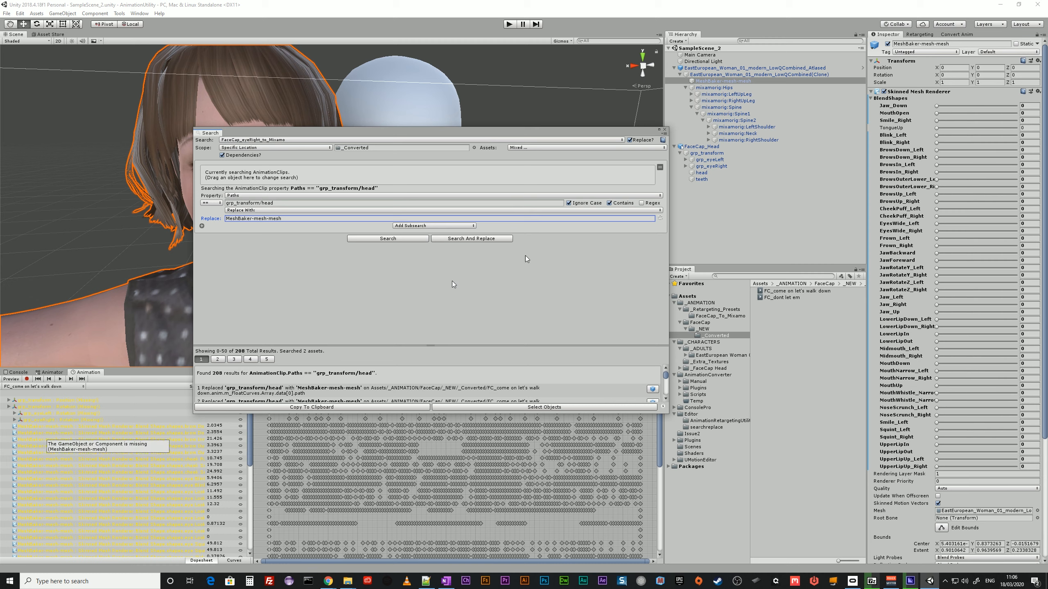
Widen the property list of the animation tracks and move the Search window out of the way.
{"action": "left_click_drag", "start_coordinate": [499, 134], "coordinate": [812, 101]}
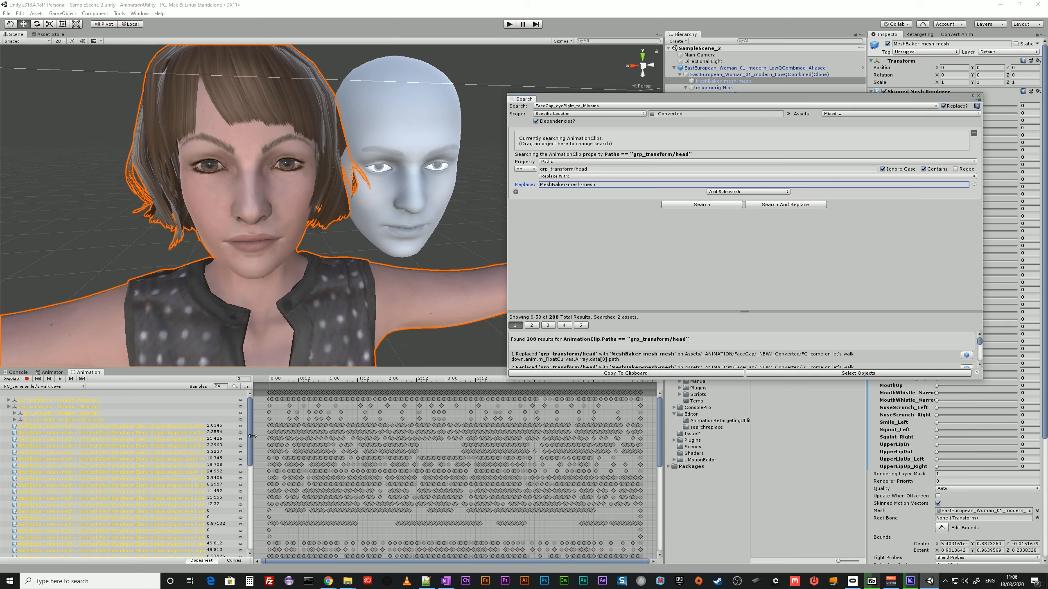
{"action": "left_click_drag", "start_coordinate": [253, 436], "coordinate": [293, 436]}
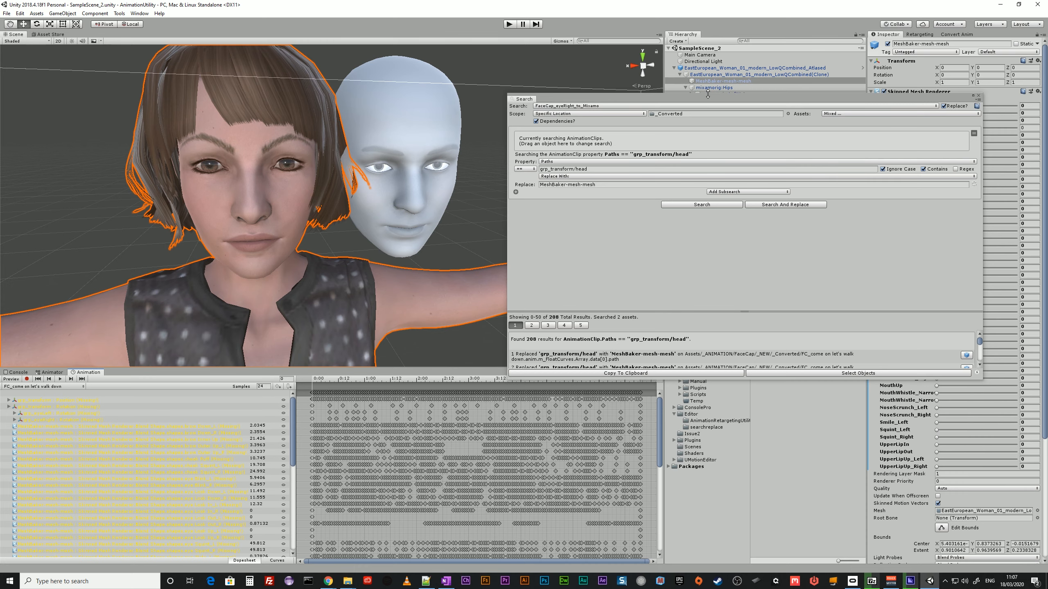
{"action": "left_click_drag", "start_coordinate": [709, 101], "coordinate": [1047, 119]}
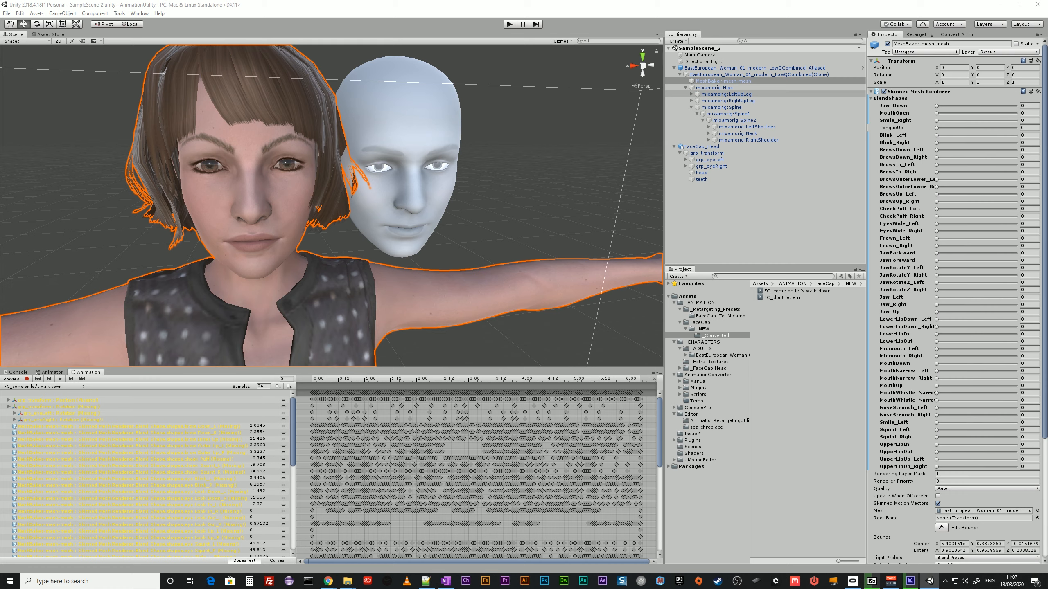
Compare the clip's grp_transform track with FaceCap_Head's grp_transform object and the hips and mesh objects of the woman character.
{"action": "left_click", "coordinate": [36, 405]}
{"action": "left_click", "coordinate": [38, 400]}
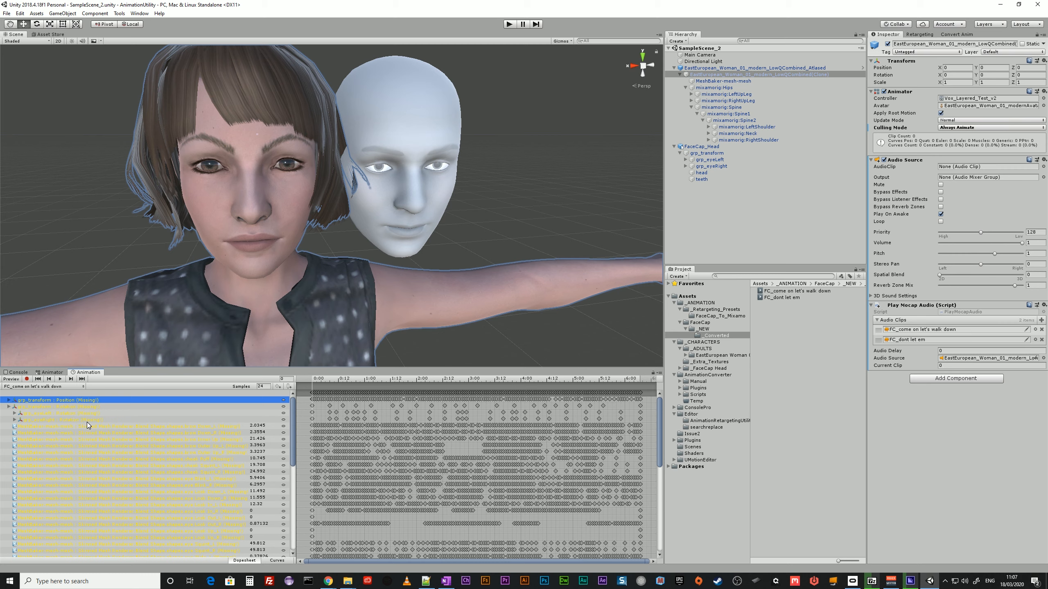
{"action": "double_click", "coordinate": [37, 401]}
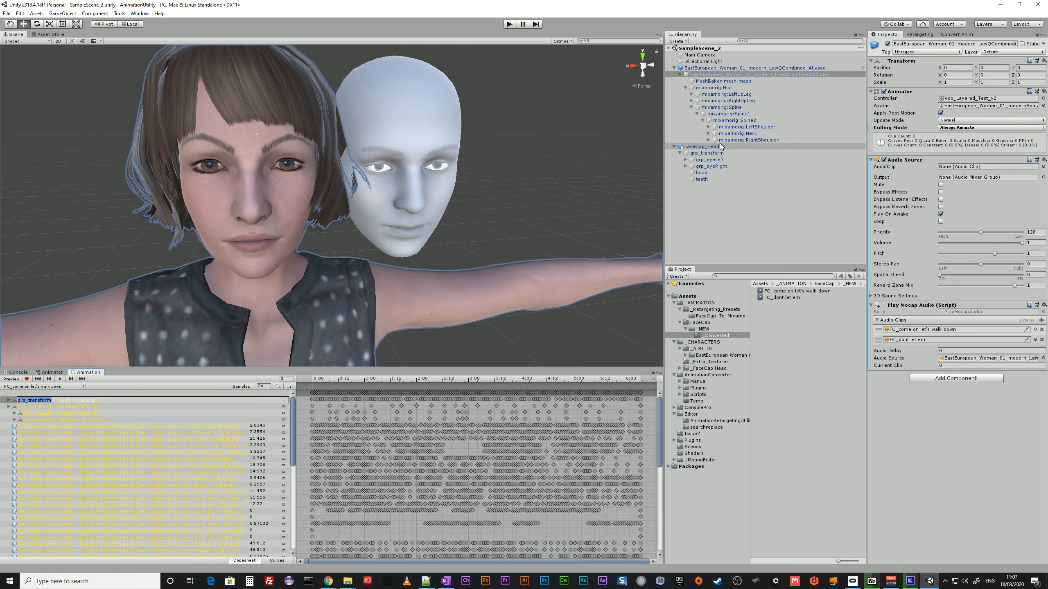
{"action": "left_click", "coordinate": [706, 154]}
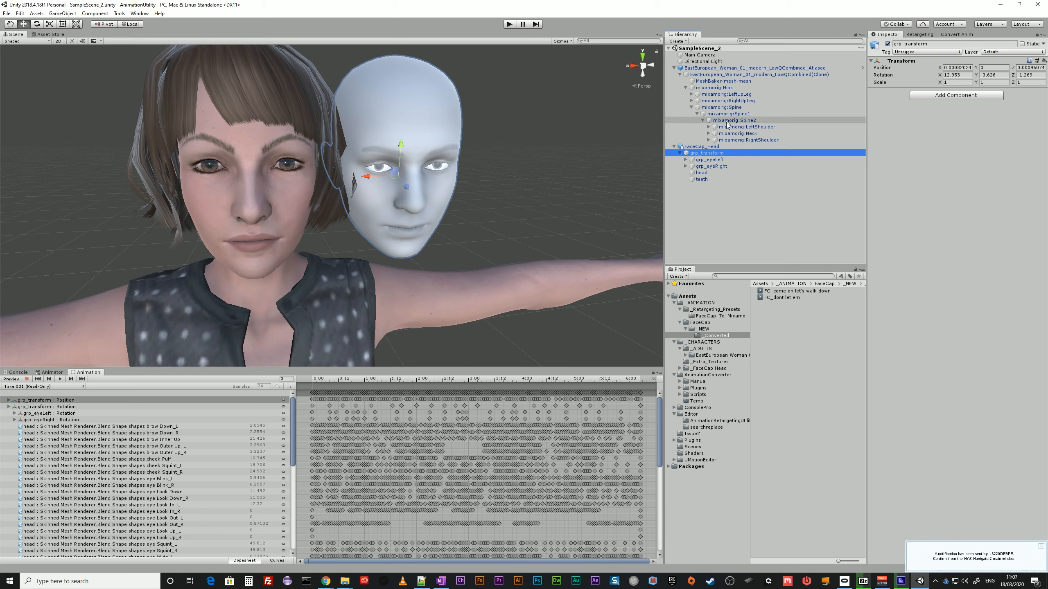
{"action": "left_click", "coordinate": [711, 88]}
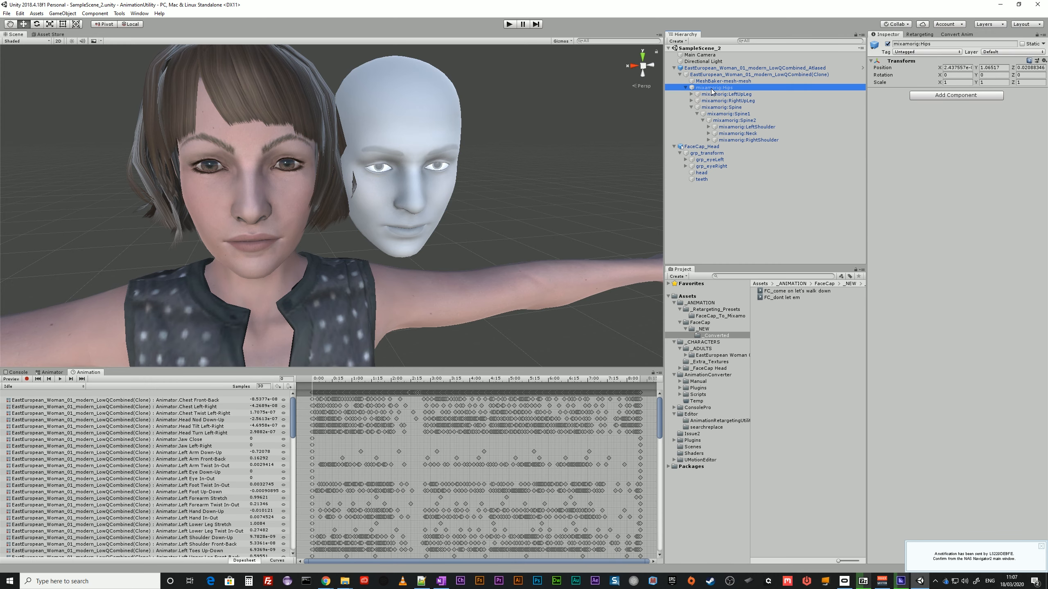
{"action": "left_click", "coordinate": [723, 81]}
{"action": "left_click", "coordinate": [734, 75]}
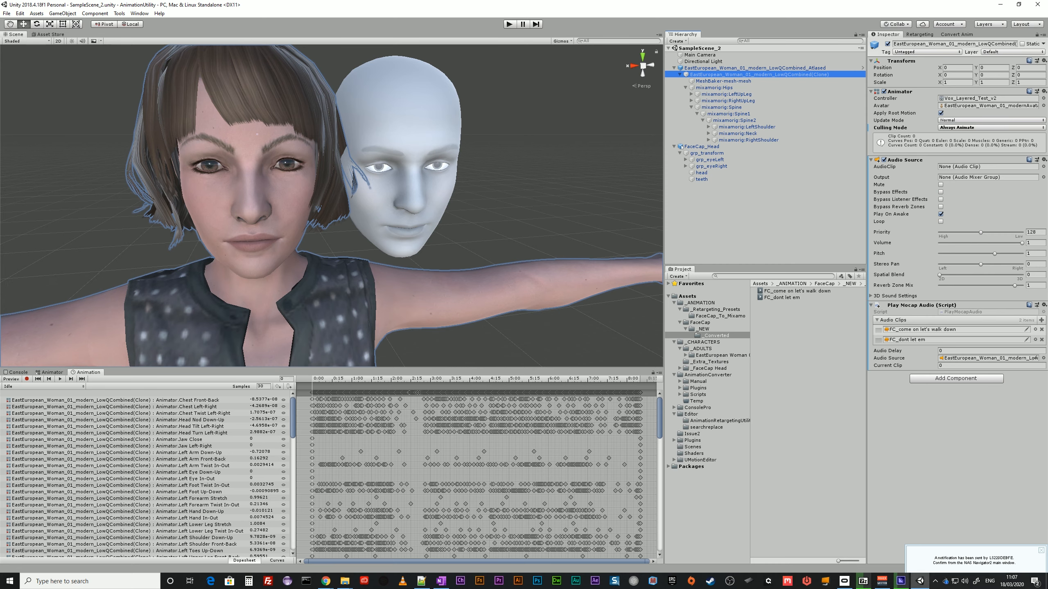
Copy the path grp_transform from the position track of FC_come on let's walk down and set it as the path to search for.
{"action": "left_click", "coordinate": [36, 387]}
{"action": "left_click", "coordinate": [40, 395]}
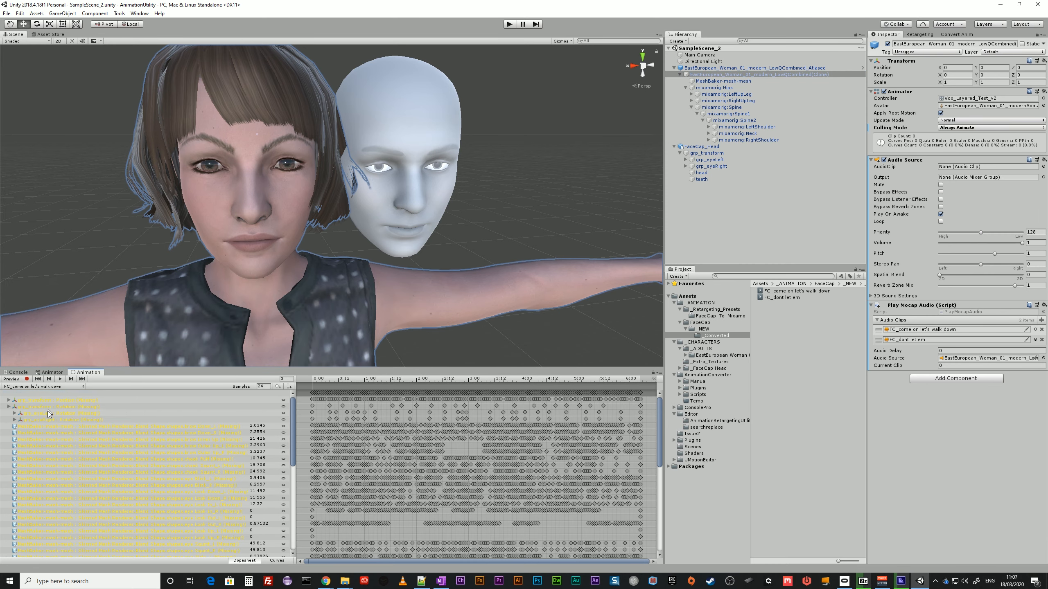
{"action": "left_click", "coordinate": [45, 401]}
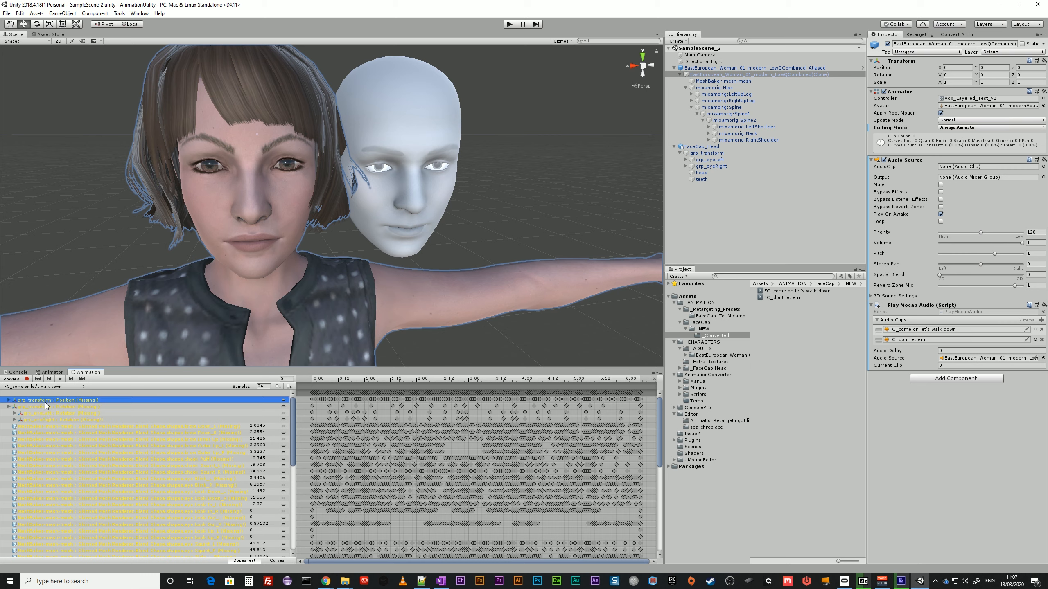
{"action": "left_click", "coordinate": [42, 402]}
{"action": "key", "text": "ctrl+c"}
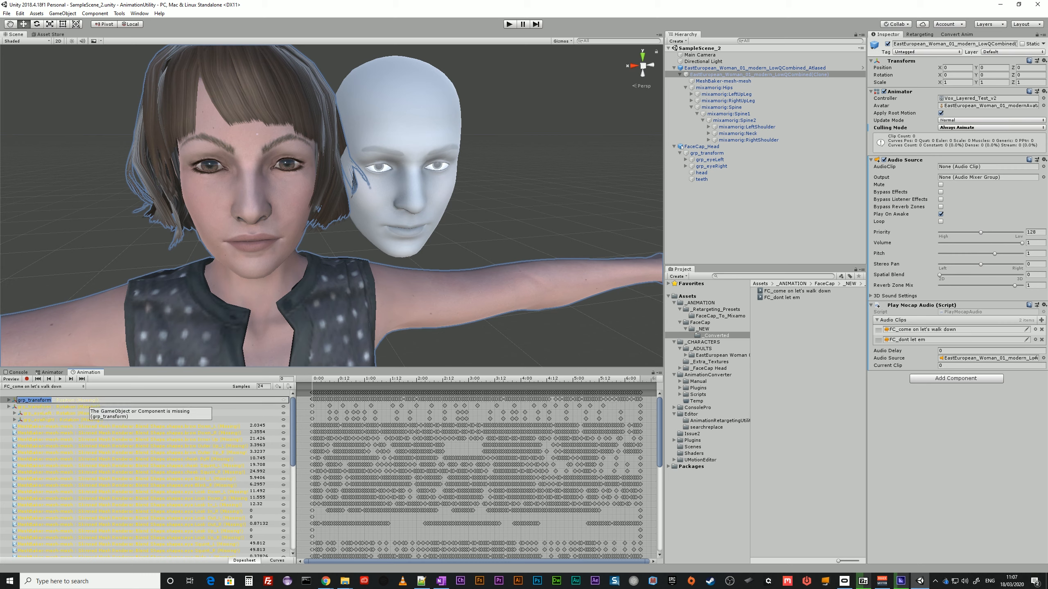
{"action": "left_click_drag", "start_coordinate": [0, 181], "coordinate": [544, 149]}
{"action": "left_click", "coordinate": [431, 221]}
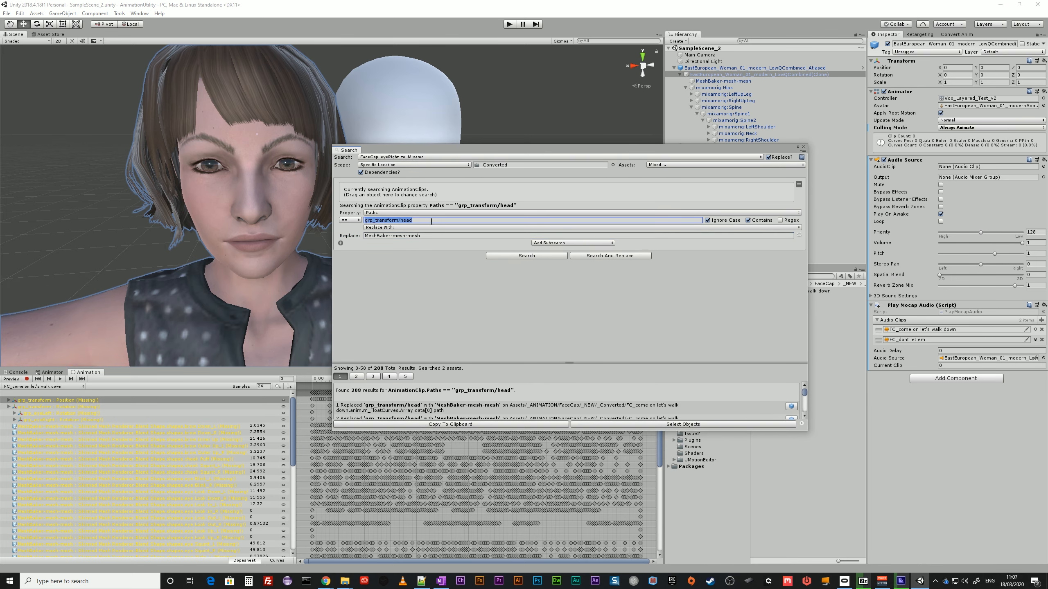
{"action": "key", "text": "ctrl+v"}
{"action": "left_click_drag", "start_coordinate": [495, 149], "coordinate": [285, 83]}
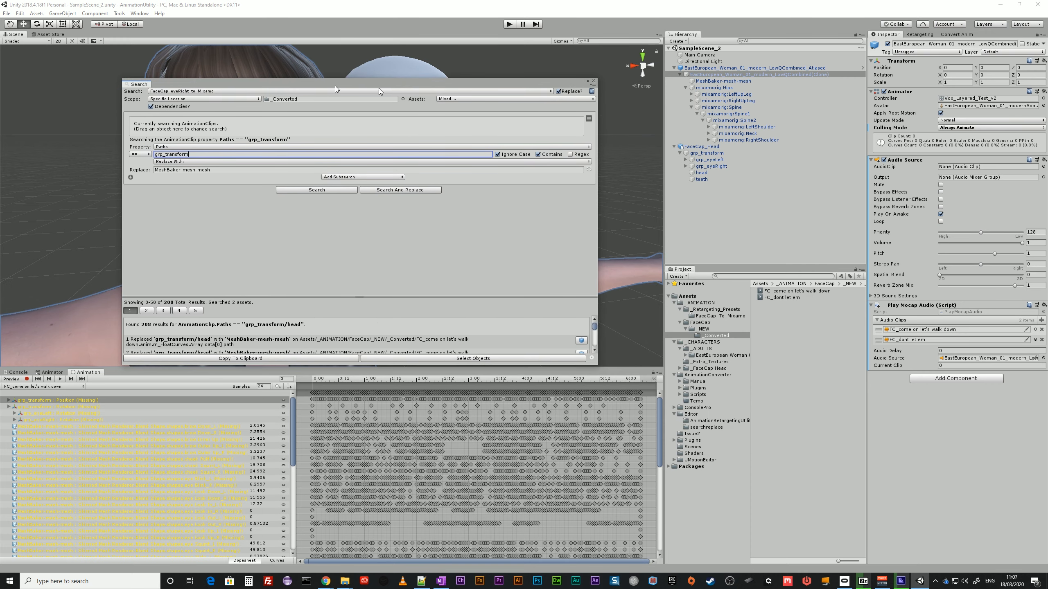
Replace the MeshBaker-mesh-mesh replacement value with the character's hips bone name, entered as mixamorig:Hips/.
{"action": "left_click", "coordinate": [717, 88]}
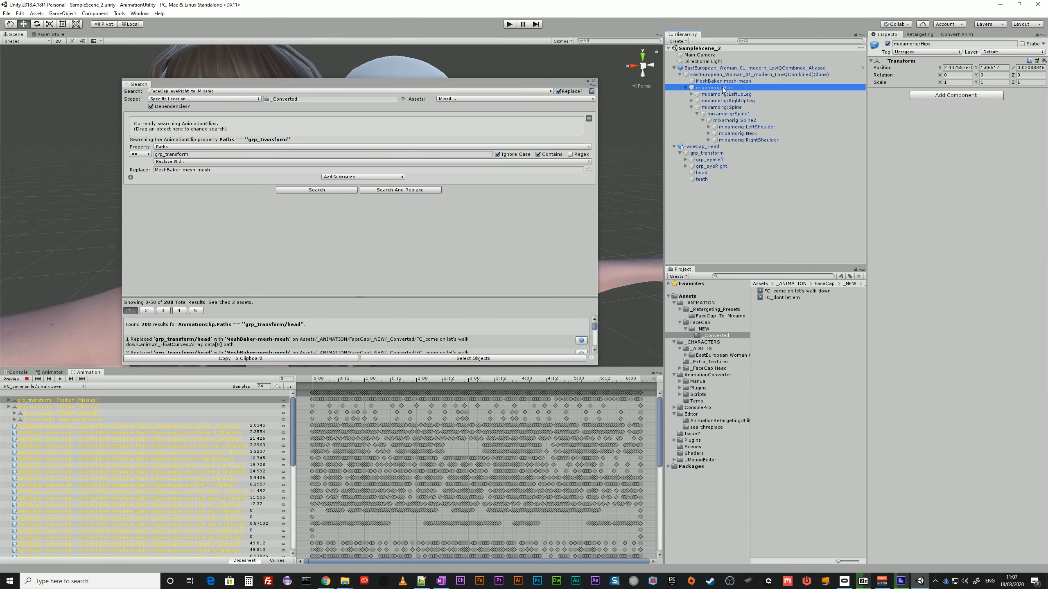
{"action": "left_click", "coordinate": [723, 89]}
{"action": "key", "text": "ctrl+c"}
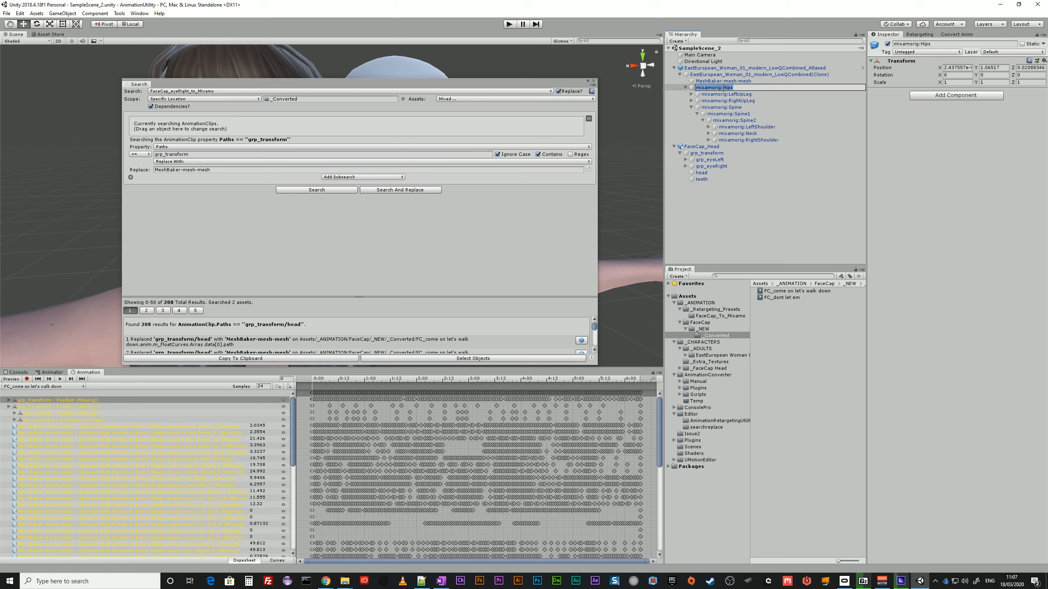
{"action": "left_click", "coordinate": [202, 170]}
{"action": "key", "text": "ctrl+v"}
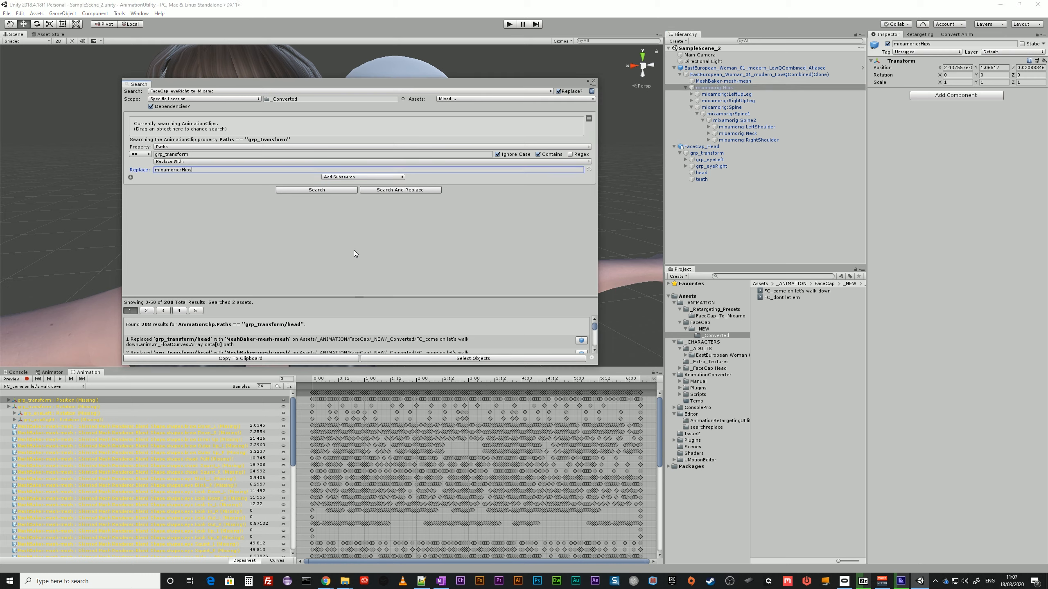
{"action": "type", "text": "/"}
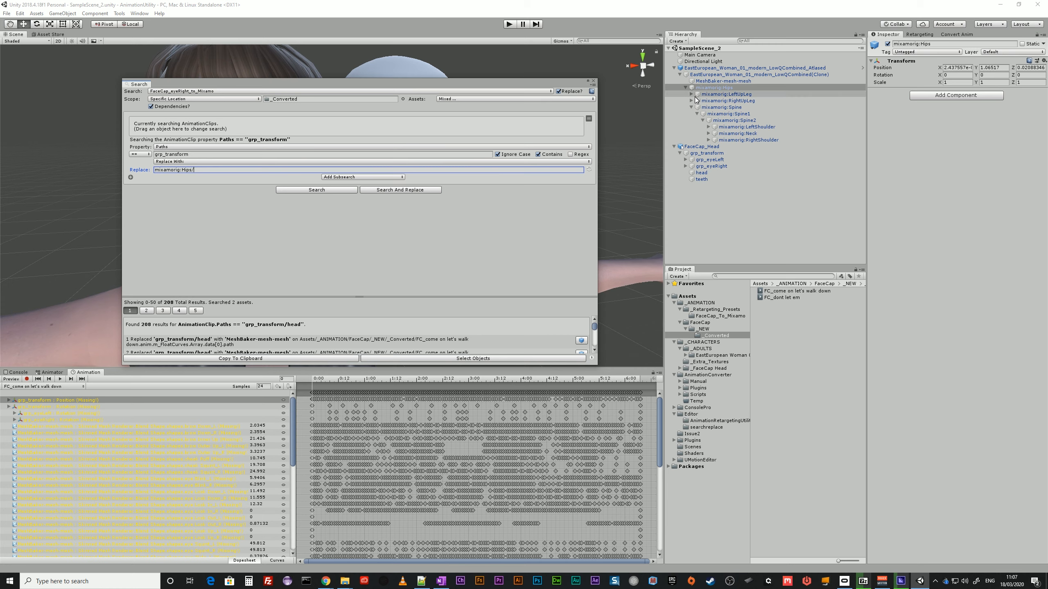
Extend the replacement path with the spine bones, making it mixamorig:Hips/mixamorig:Spine/mixamorig:Spine1/mixamorig:Spine2/.
{"action": "left_click", "coordinate": [730, 108]}
{"action": "left_click", "coordinate": [732, 108]}
{"action": "key", "text": "ctrl+c"}
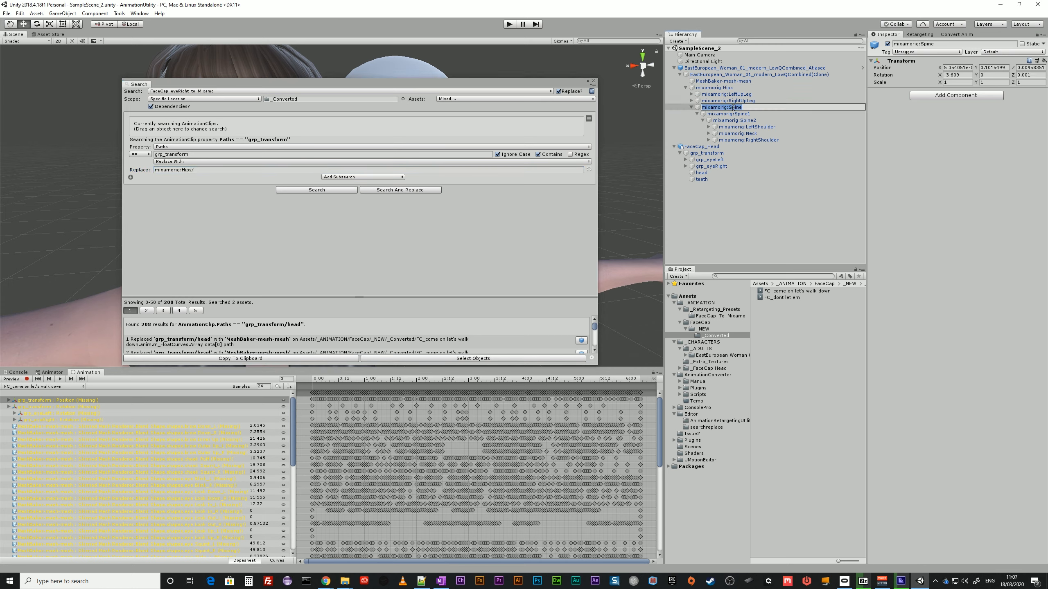
{"action": "left_click", "coordinate": [224, 170]}
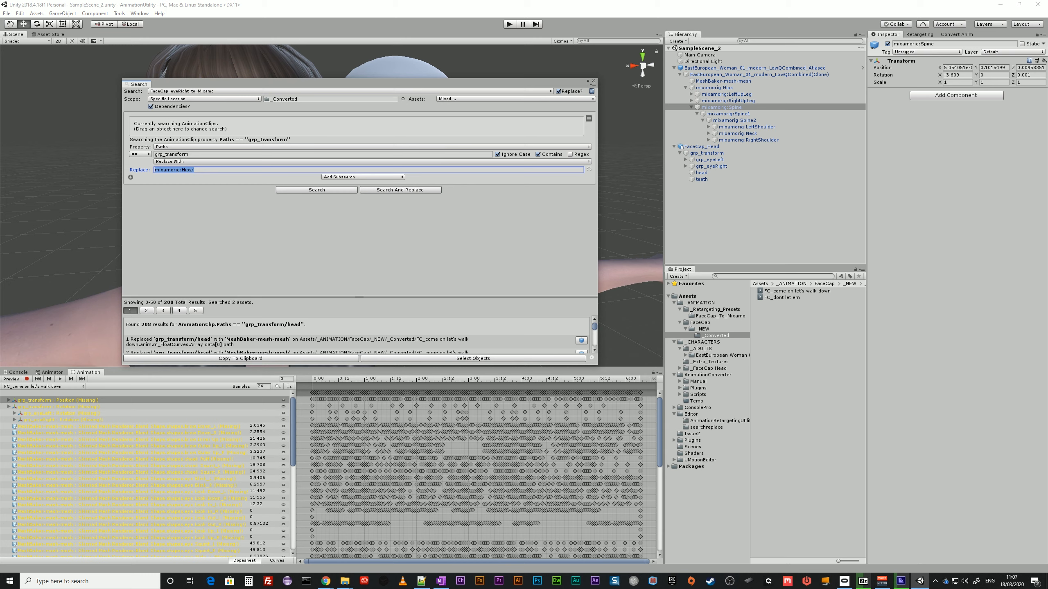
{"action": "left_click", "coordinate": [224, 170]}
{"action": "key", "text": "ctrl+v"}
{"action": "type", "text": "1/"}
{"action": "key", "text": "ctrl+v"}
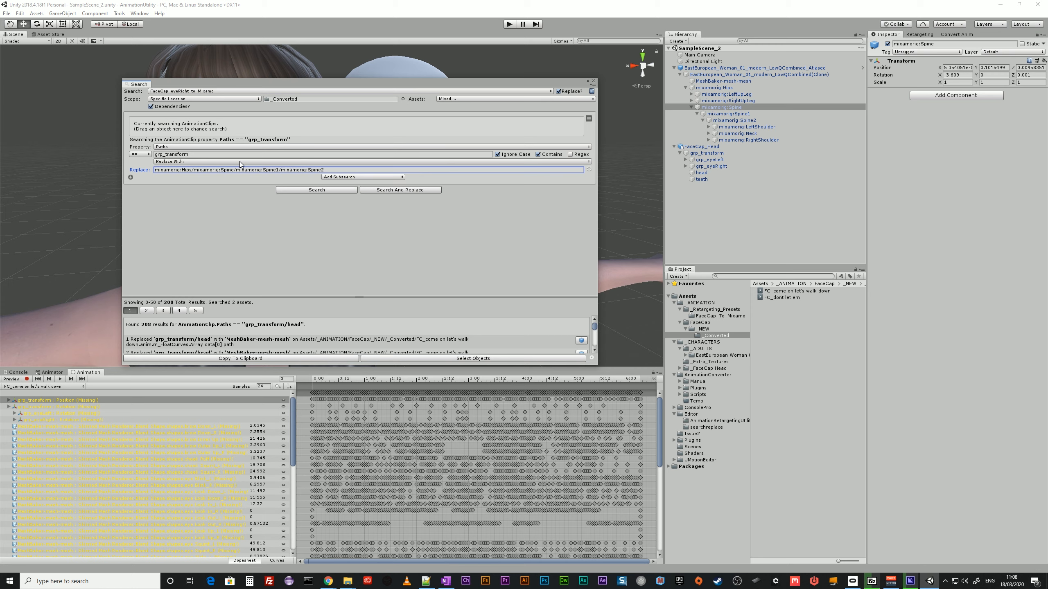
Append the neck bone's name, mixamorig:Neck, to the end of the replacement path.
{"action": "left_click", "coordinate": [732, 133]}
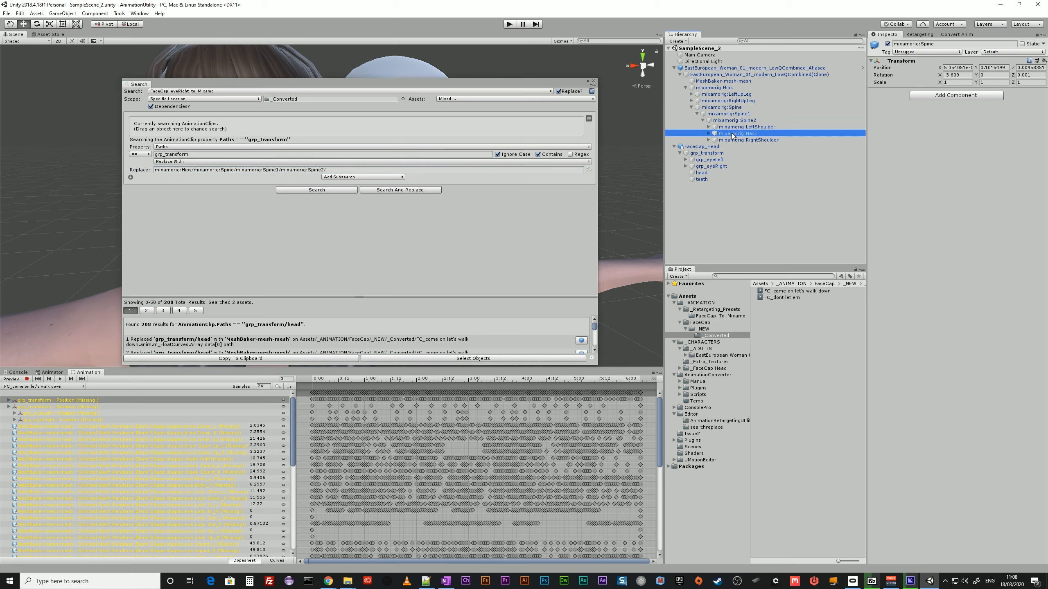
{"action": "left_click", "coordinate": [749, 133]}
{"action": "key", "text": "ctrl+c"}
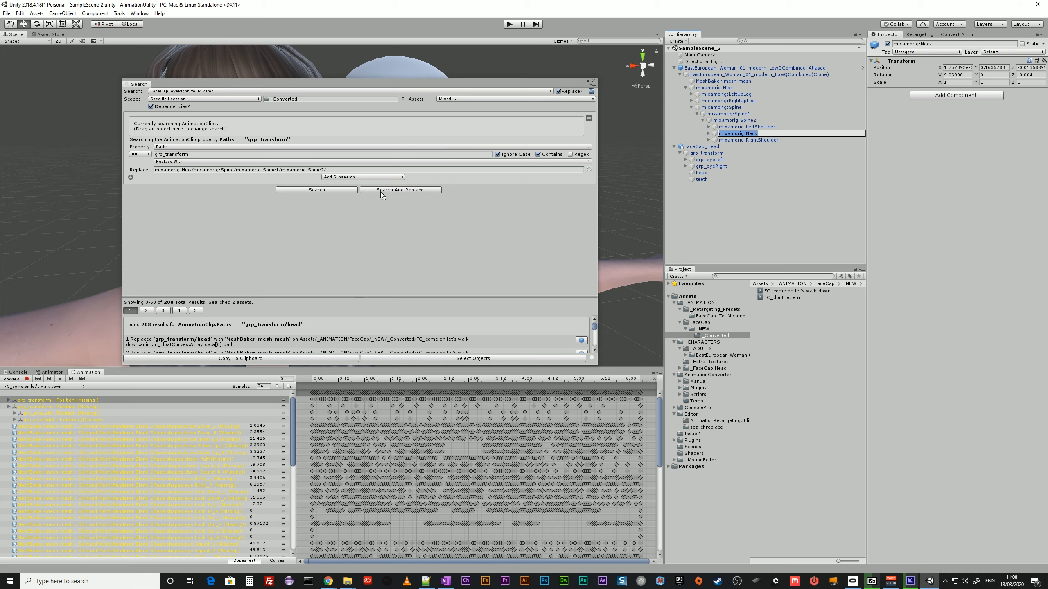
{"action": "left_click", "coordinate": [358, 163]}
{"action": "left_click", "coordinate": [356, 169]}
{"action": "left_click", "coordinate": [356, 170]}
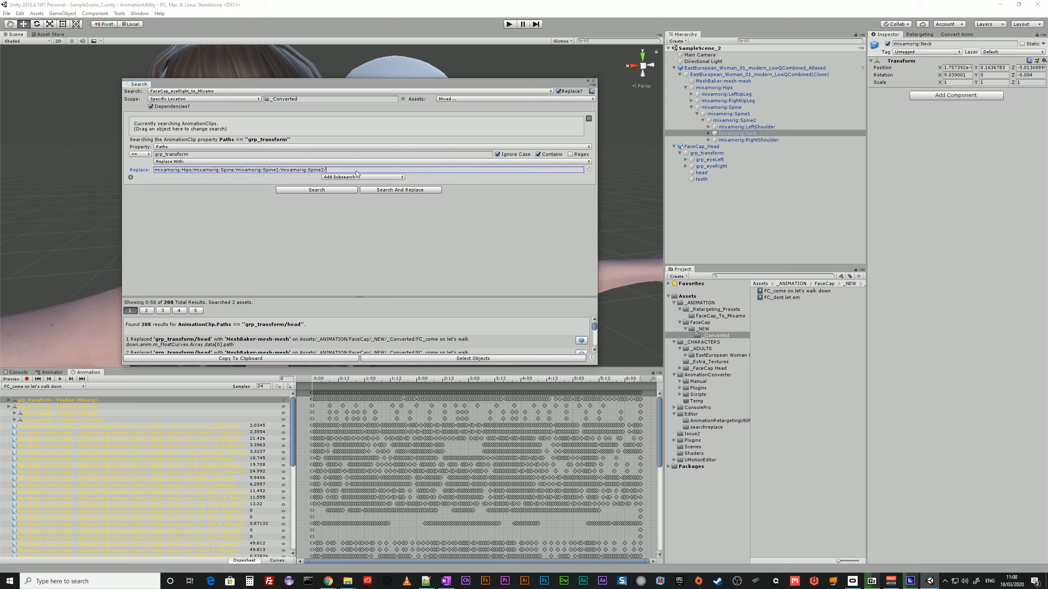
{"action": "left_click", "coordinate": [355, 170]}
{"action": "key", "text": "ctrl+v"}
{"action": "left_click", "coordinate": [206, 99]}
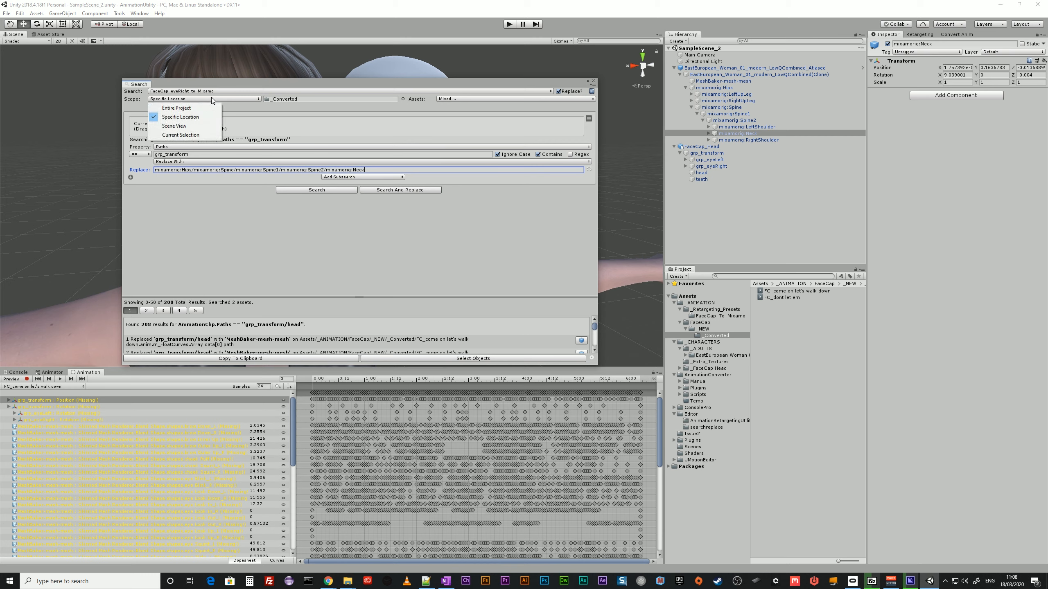
{"action": "left_click", "coordinate": [217, 91]}
{"action": "left_click", "coordinate": [218, 90]}
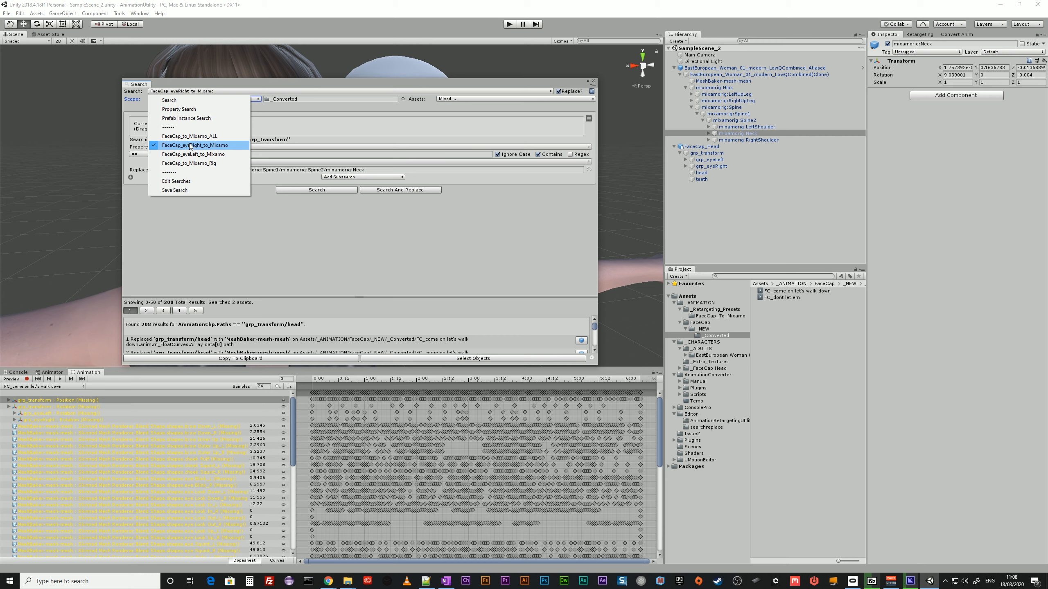
{"action": "left_click", "coordinate": [257, 239]}
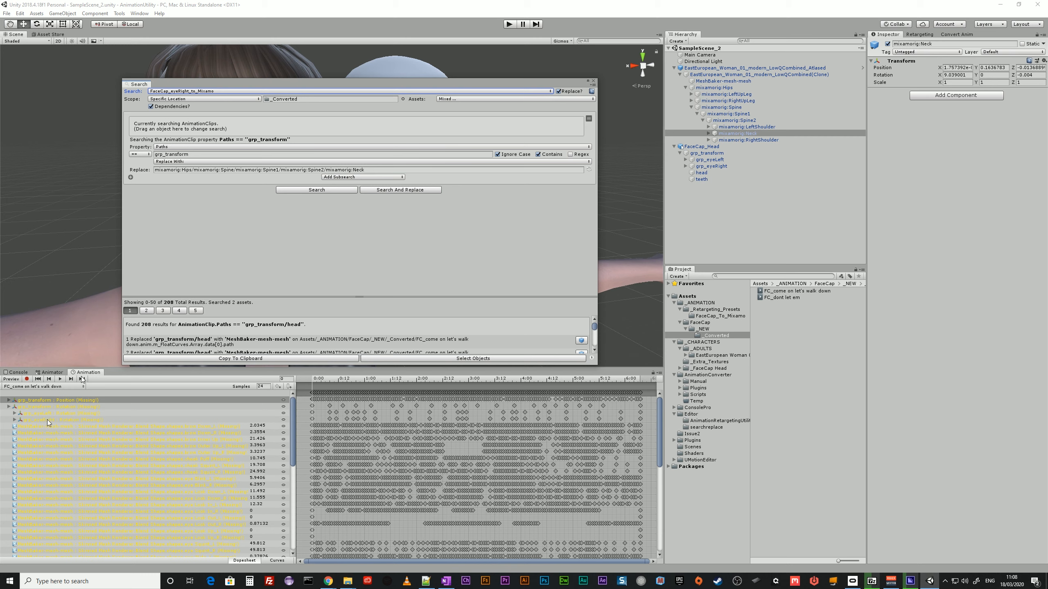
Replace grp_transform with the mixamorig:Neck path in the _Converted clips and check the end of the track list.
{"action": "left_click", "coordinate": [410, 190]}
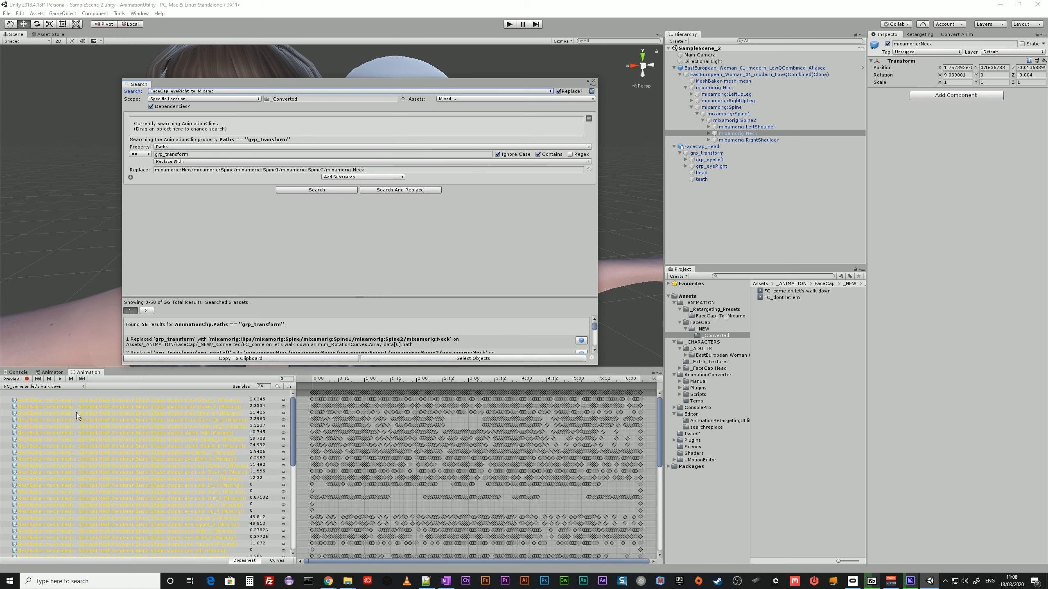
{"action": "scroll", "coordinate": [292, 474], "scroll_direction": "down", "scroll_amount": 10}
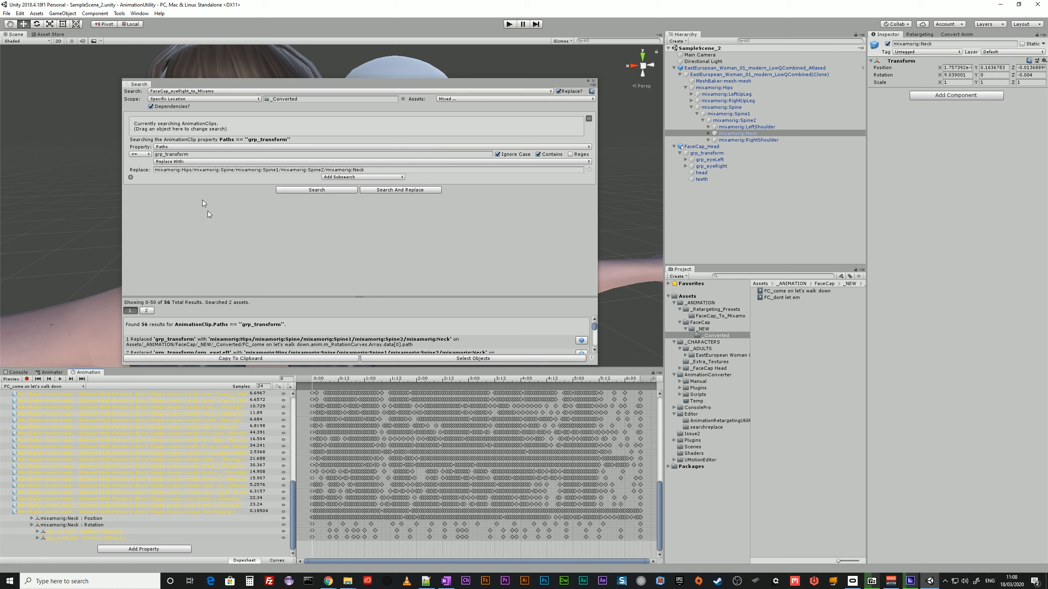
Load the saved search FaceCap_eyeLeft_to_Mixamo, set its location to the _Converted folder and make animation clips the searched type.
{"action": "left_click", "coordinate": [215, 92]}
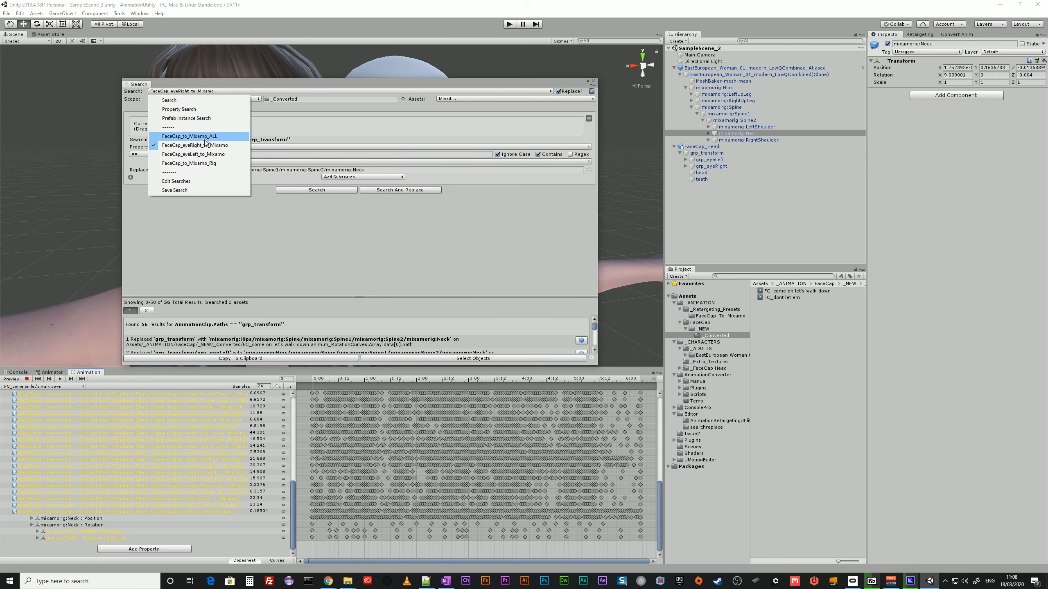
{"action": "left_click", "coordinate": [203, 155]}
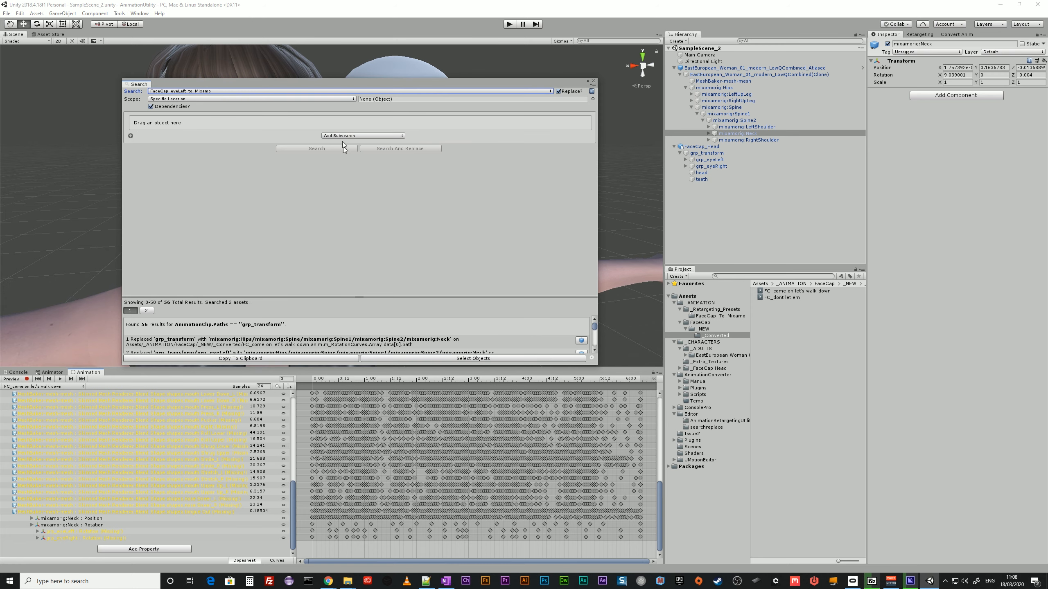
{"action": "left_click", "coordinate": [704, 335]}
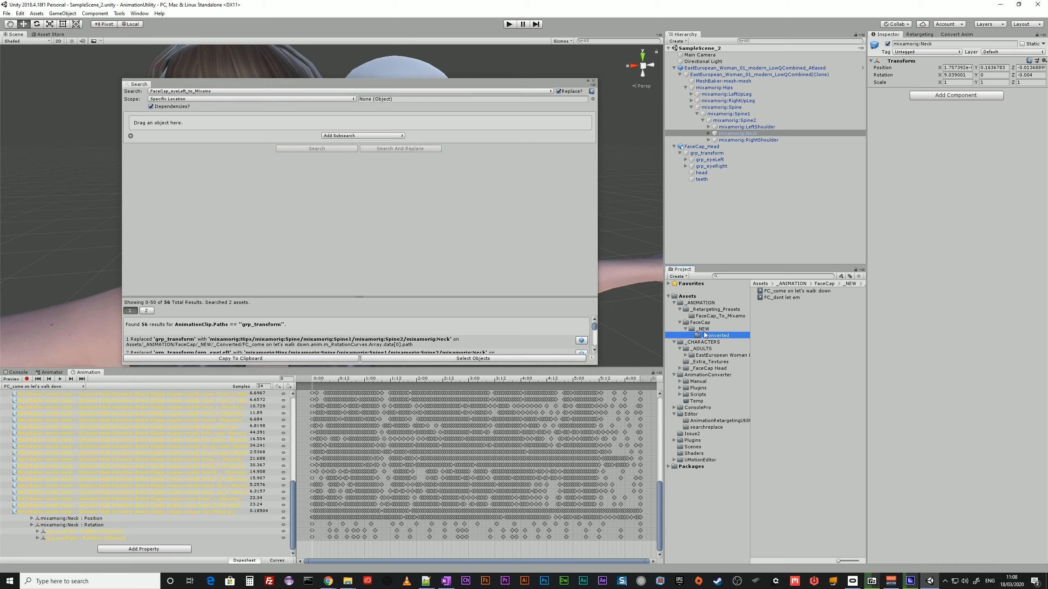
{"action": "left_click_drag", "start_coordinate": [705, 336], "coordinate": [382, 103]}
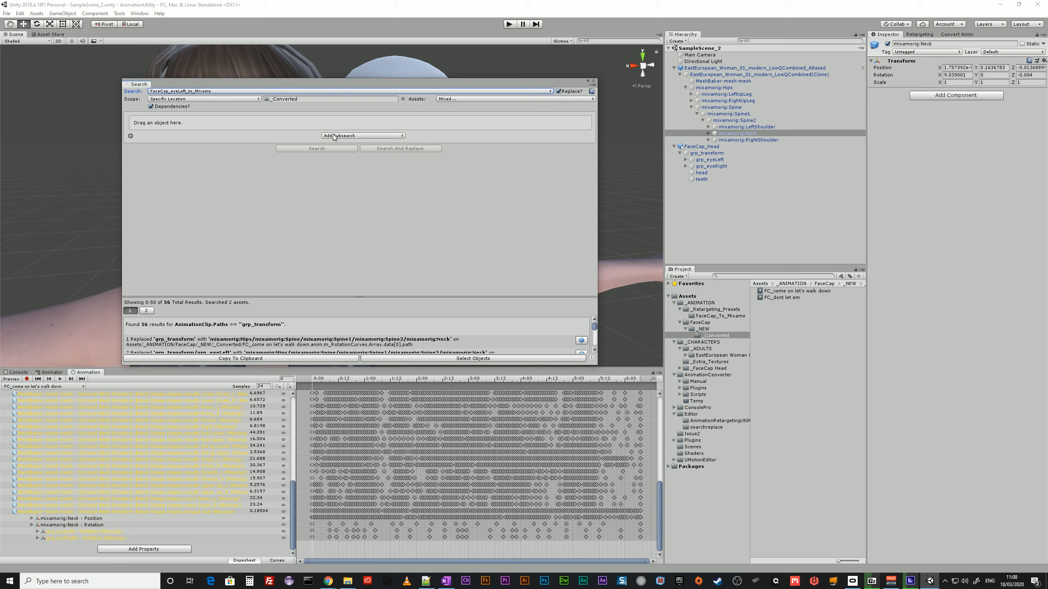
{"action": "left_click_drag", "start_coordinate": [786, 292], "coordinate": [237, 123]}
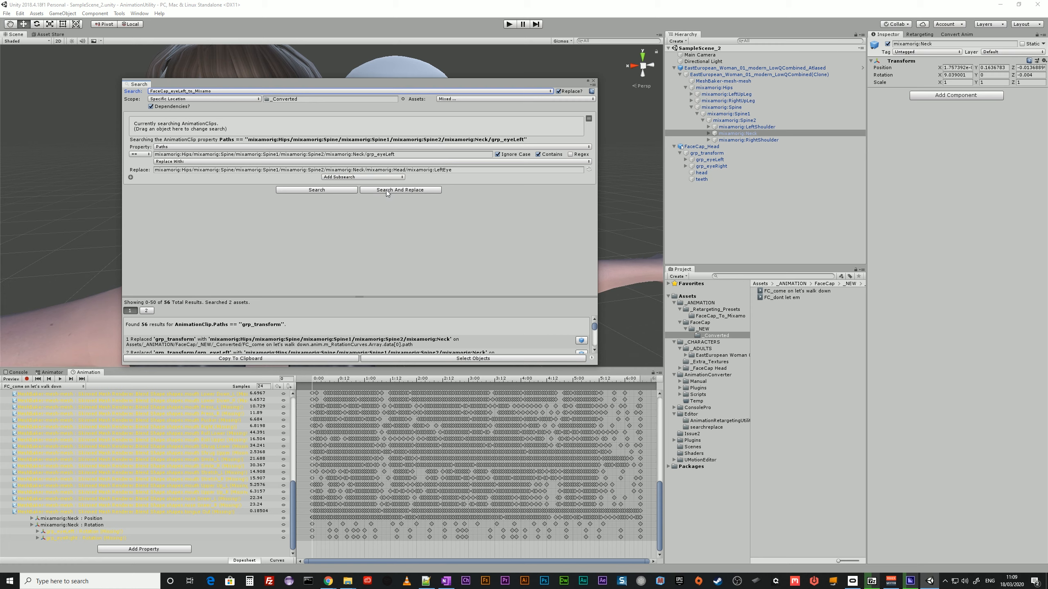
Compare the grp_eyeLeft search path with the mixamorig:LeftEye replacement path, and run the replacement on the _Converted clips.
{"action": "left_click", "coordinate": [366, 154]}
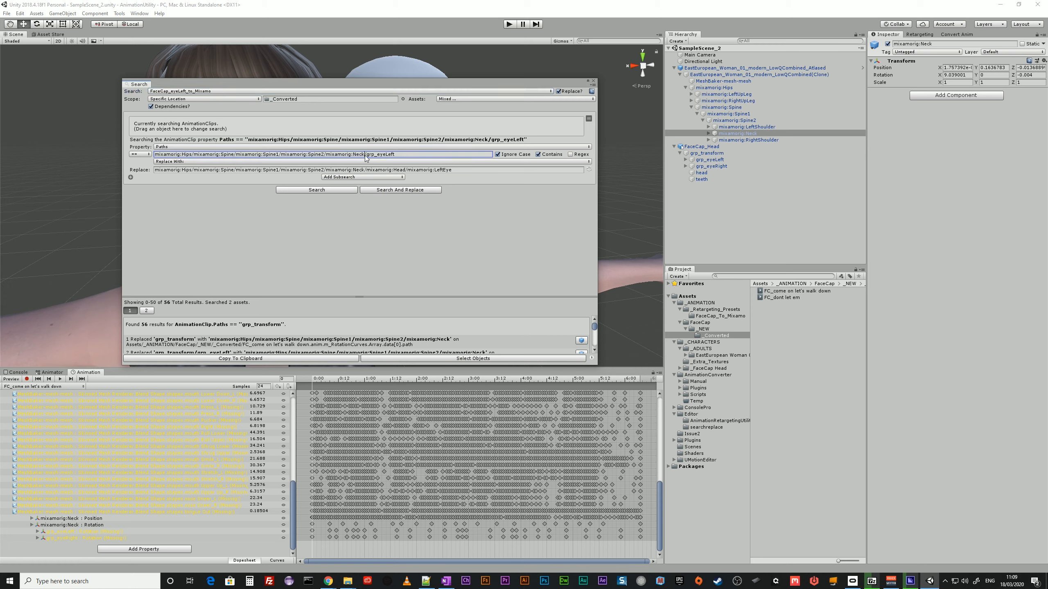
{"action": "left_click_drag", "start_coordinate": [365, 155], "coordinate": [134, 161]}
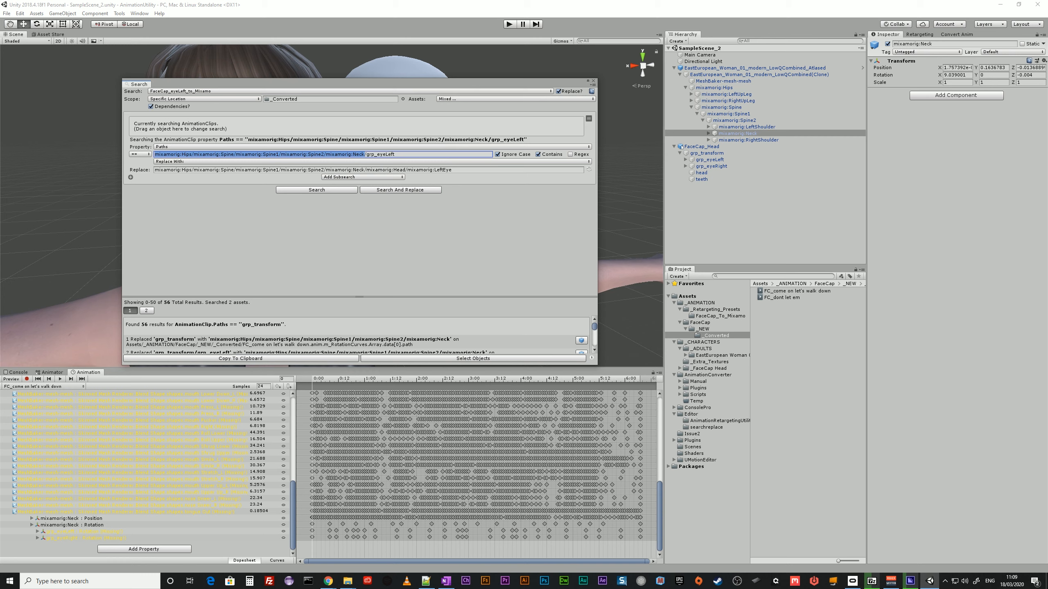
{"action": "left_click", "coordinate": [396, 154]}
{"action": "left_click_drag", "start_coordinate": [394, 154], "coordinate": [371, 155]}
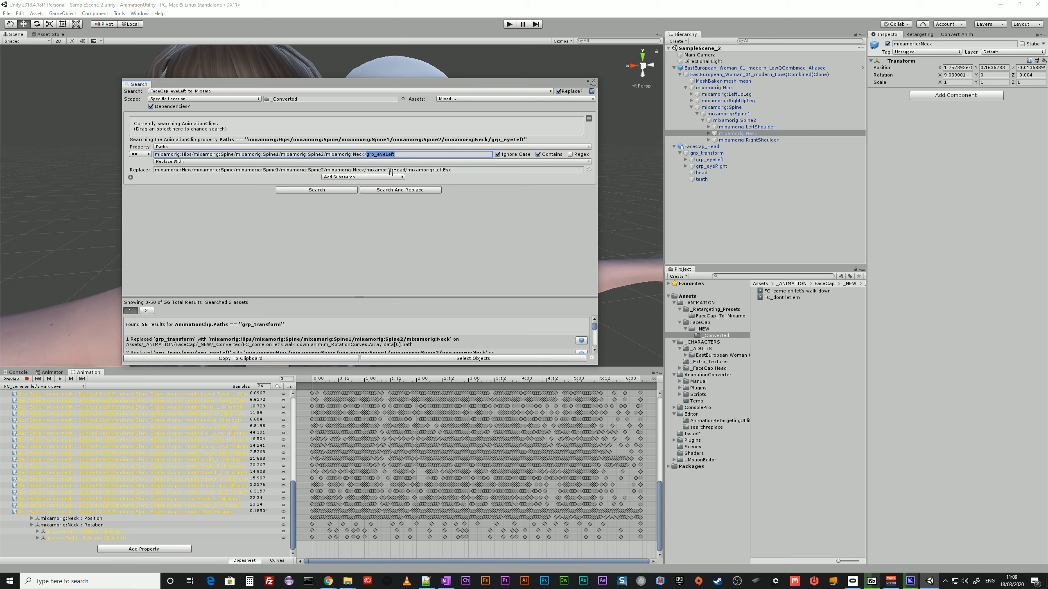
{"action": "left_click_drag", "start_coordinate": [454, 170], "coordinate": [409, 172]}
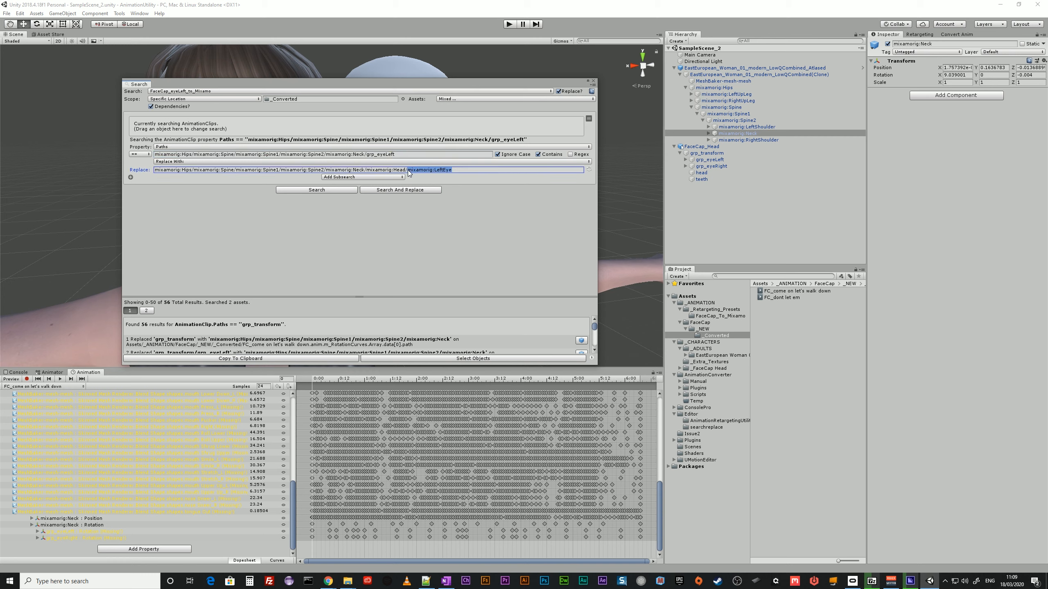
{"action": "left_click", "coordinate": [406, 189]}
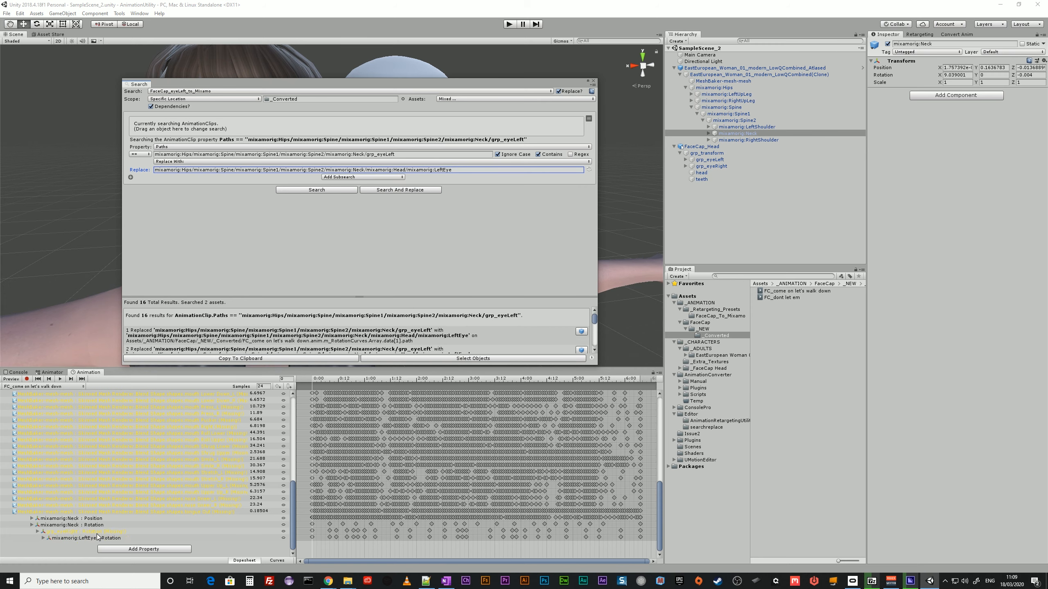
Using the saved search FaceCap_eyeRight_to_Mixamo, replace the grp_eyeRight path with the mixamorig:RightEye path in the _Converted clips.
{"action": "left_click", "coordinate": [224, 90]}
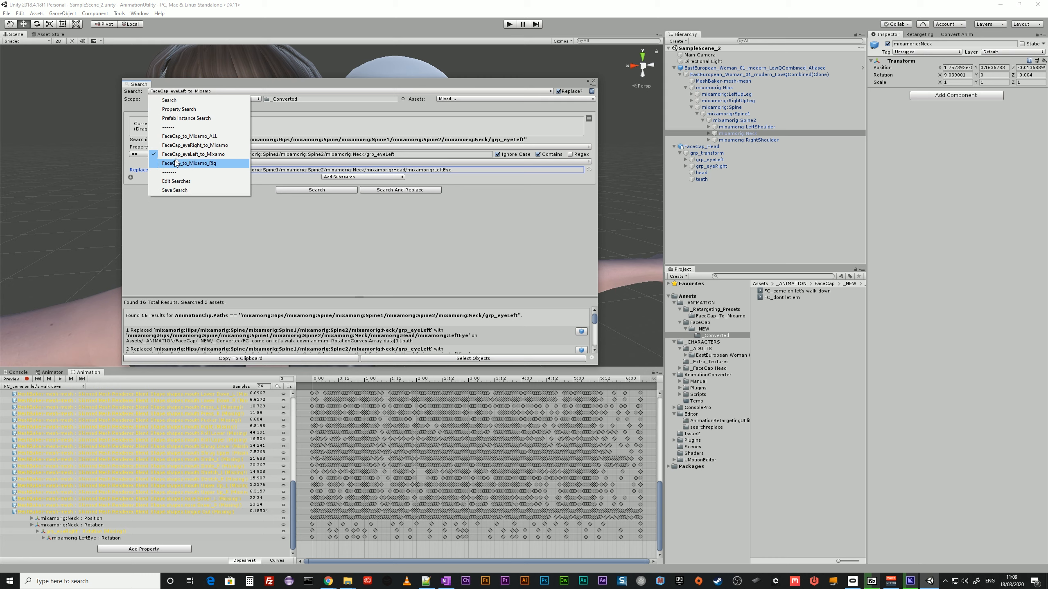
{"action": "left_click", "coordinate": [200, 145]}
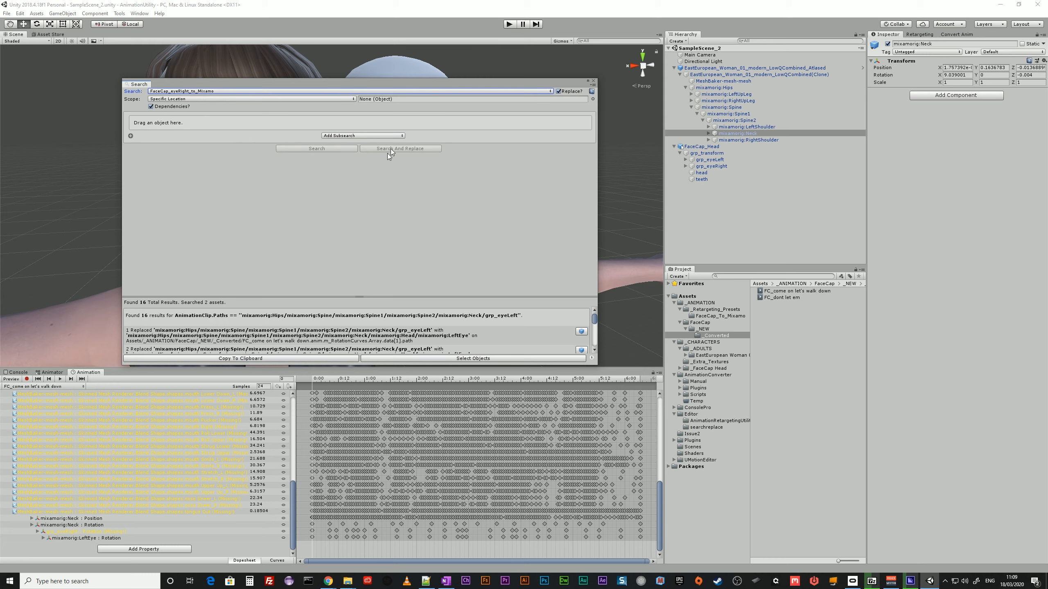
{"action": "left_click_drag", "start_coordinate": [706, 336], "coordinate": [399, 99]}
{"action": "left_click_drag", "start_coordinate": [757, 297], "coordinate": [320, 128]}
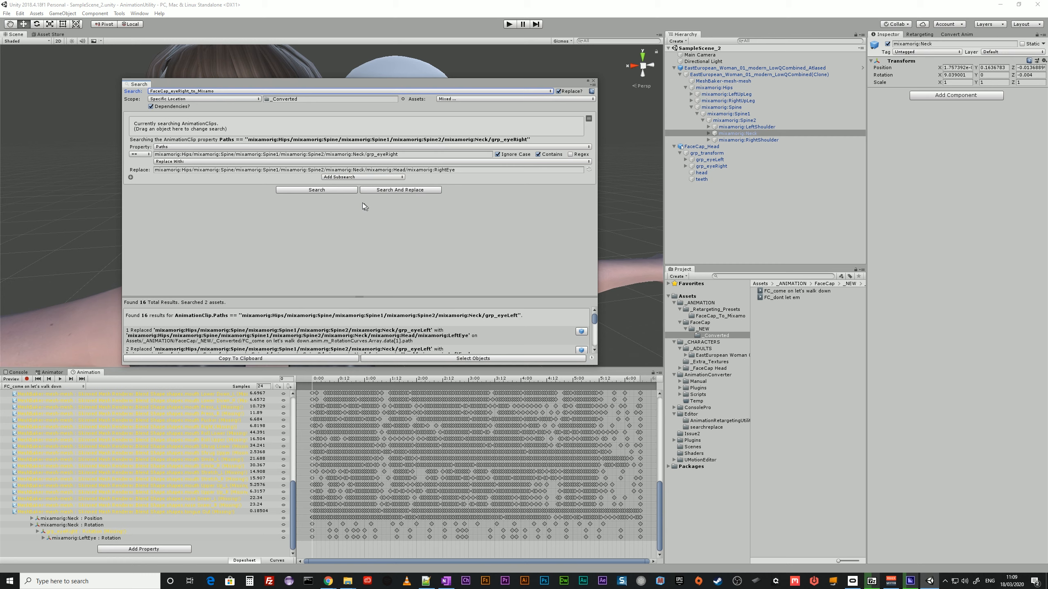
{"action": "left_click", "coordinate": [414, 190]}
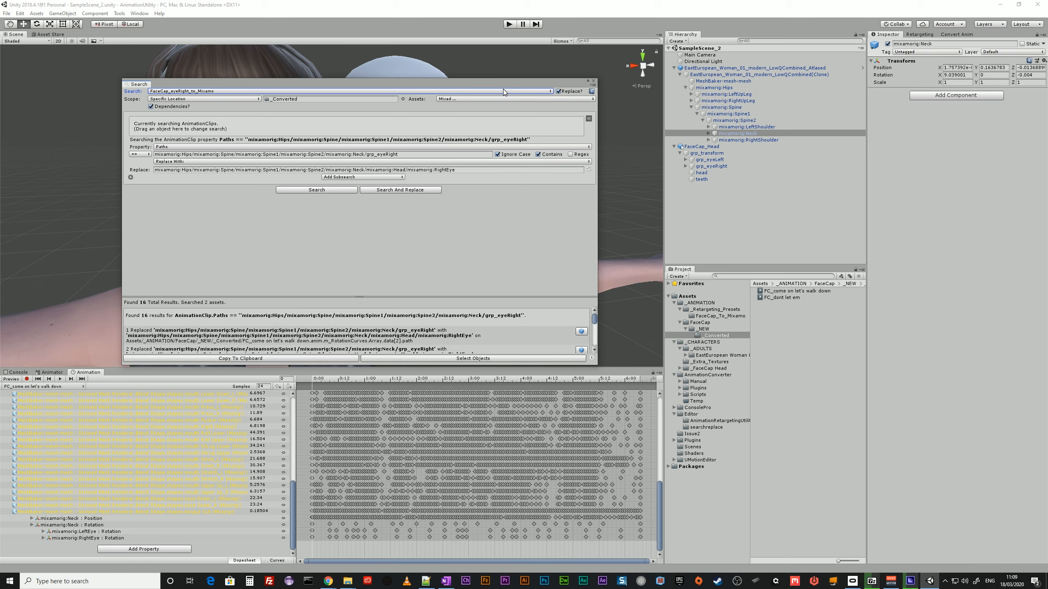
Move the Search window out of the way and remove the mixamorig:Neck position property from FC_come on let's walk down.
{"action": "left_click_drag", "start_coordinate": [500, 82], "coordinate": [1047, 131]}
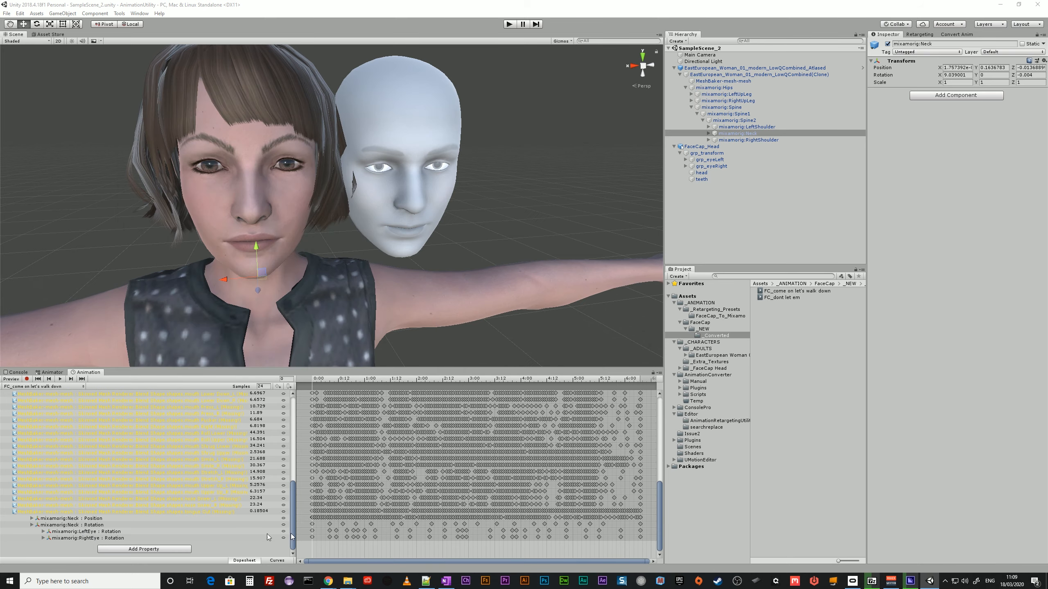
{"action": "left_click", "coordinate": [58, 519]}
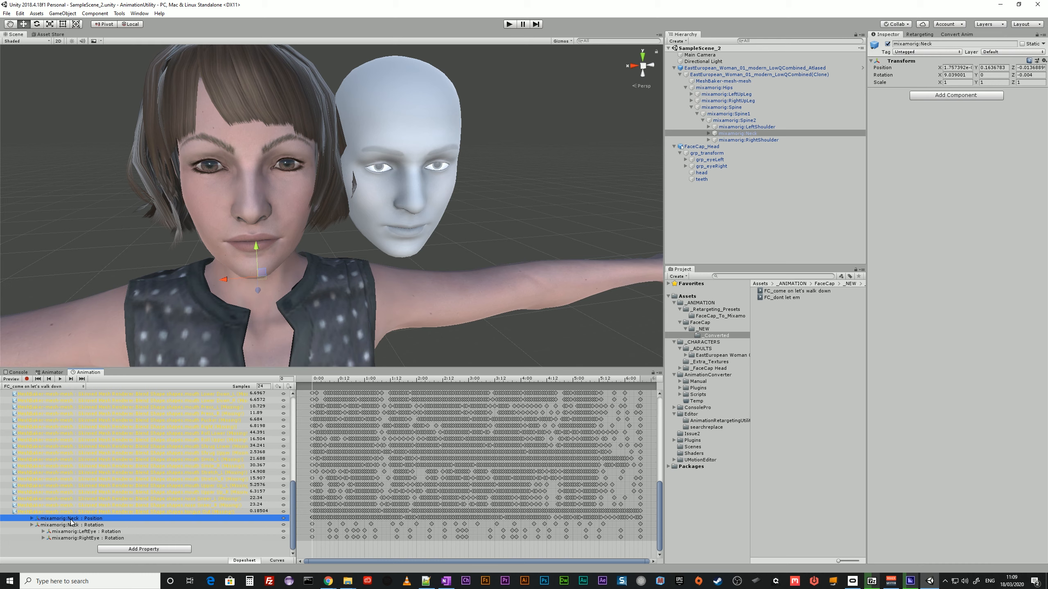
{"action": "right_click", "coordinate": [71, 522]}
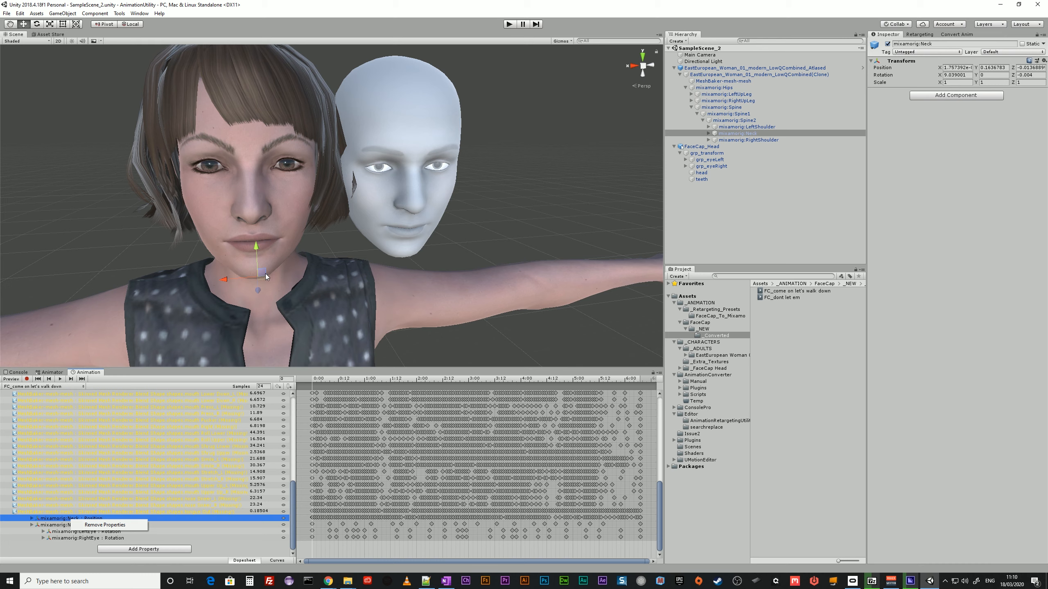
{"action": "left_click", "coordinate": [133, 525]}
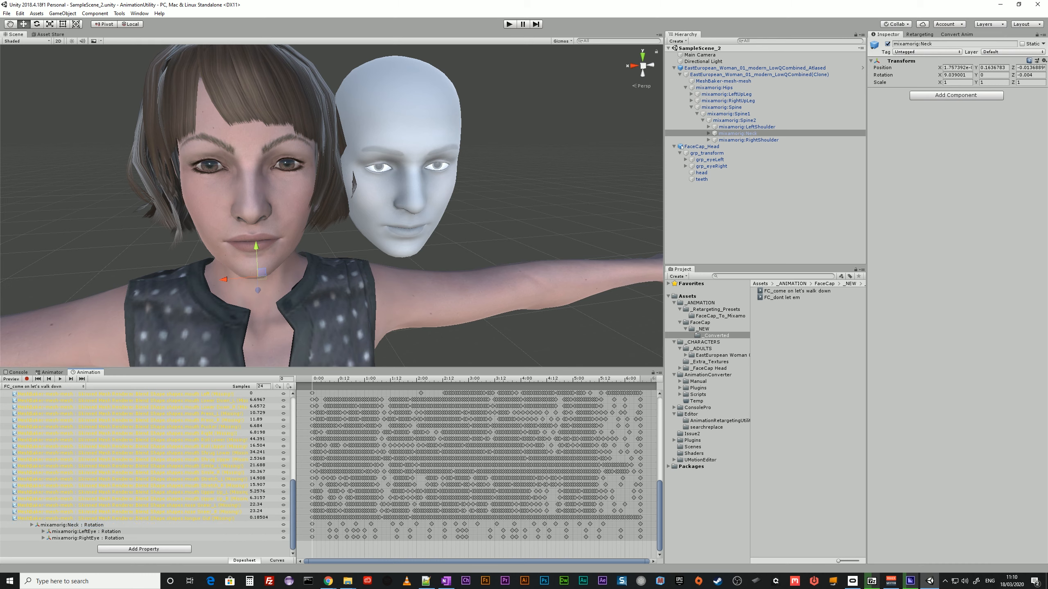
Remove the mixamorig:Neck position property from the FC_dont let em clip.
{"action": "left_click", "coordinate": [43, 386]}
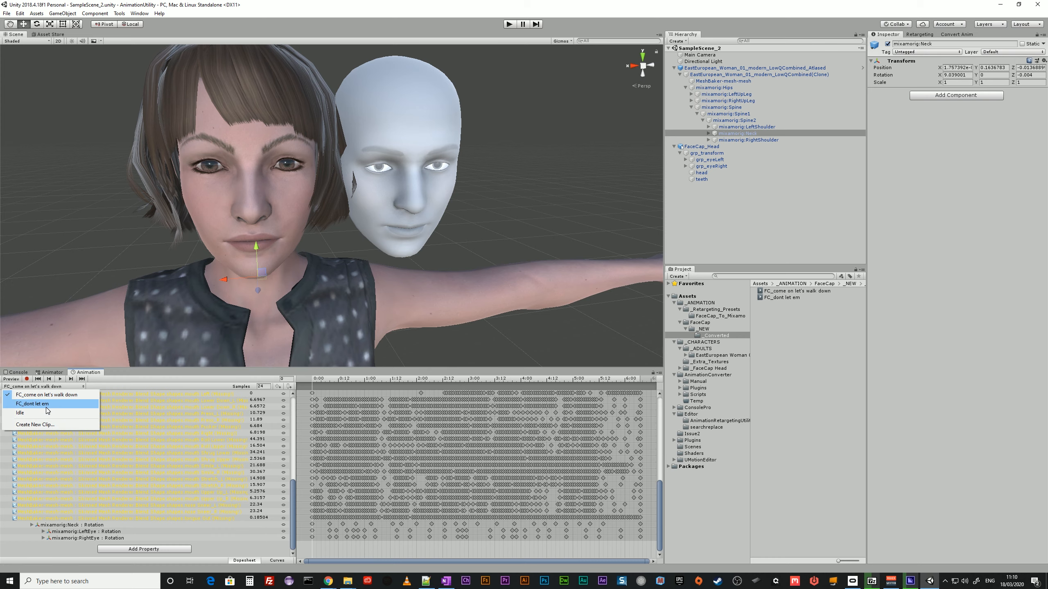
{"action": "left_click", "coordinate": [47, 406]}
{"action": "right_click", "coordinate": [98, 526]}
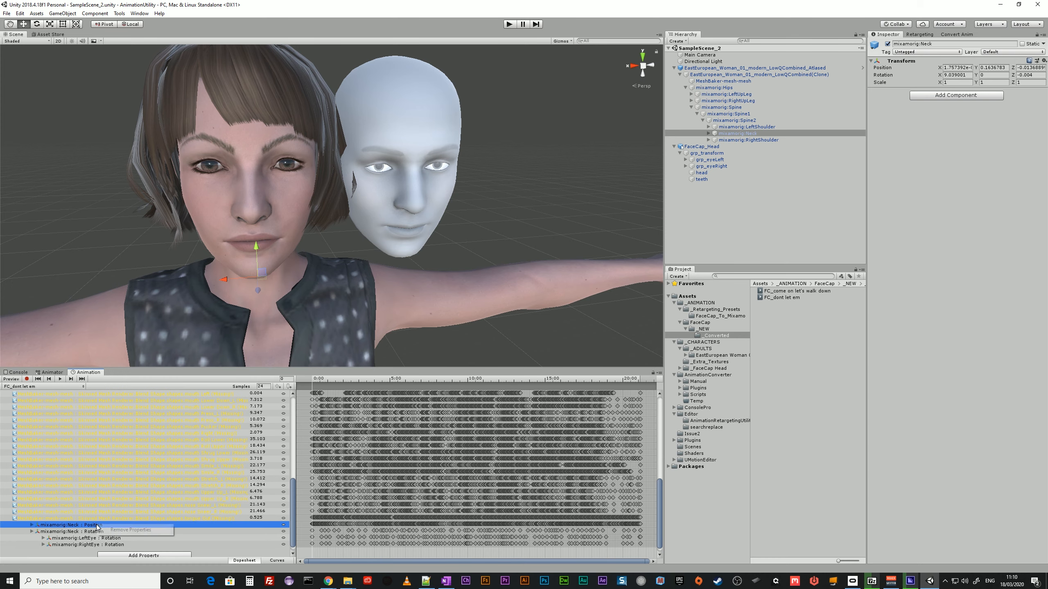
{"action": "left_click", "coordinate": [121, 530]}
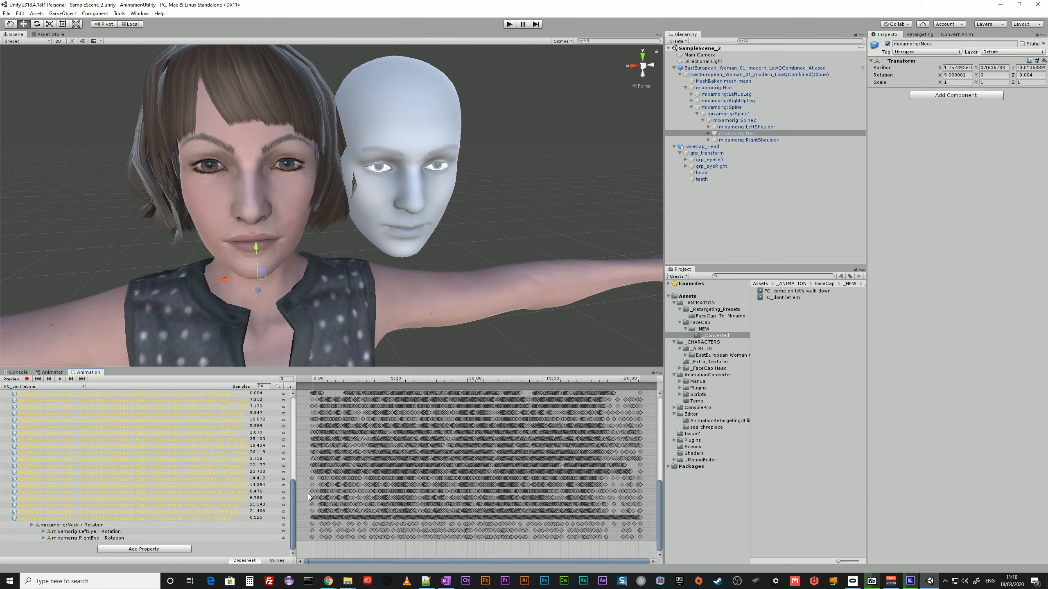
{"action": "left_click_drag", "start_coordinate": [292, 494], "coordinate": [277, 409]}
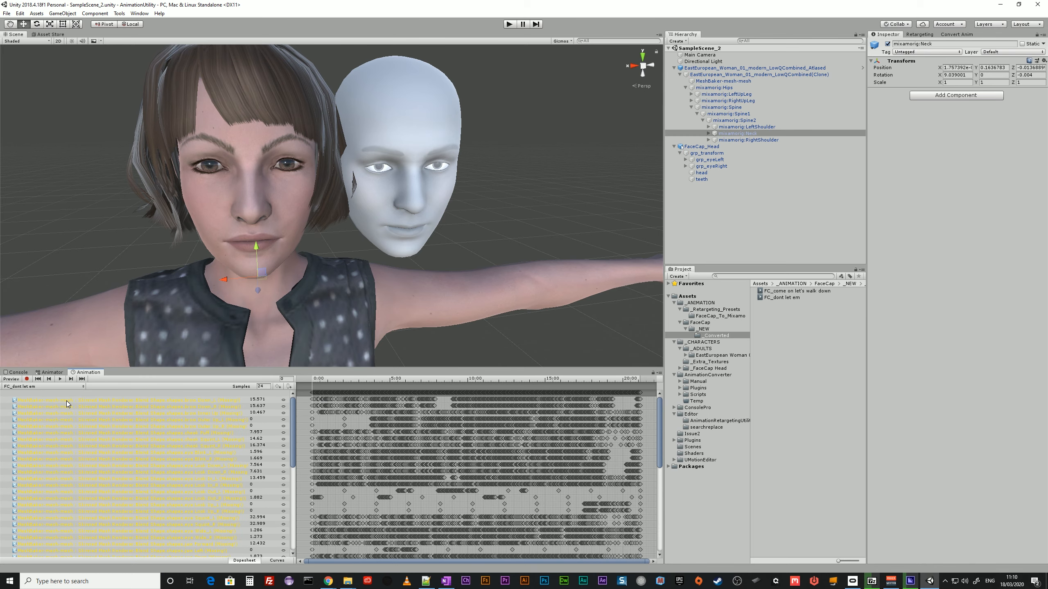
Duplicate the EastEuropean_Woman_01_modern character model and rename the copy EastEuropean_Woman_01_modern_GENERIC.
{"action": "left_click", "coordinate": [956, 34]}
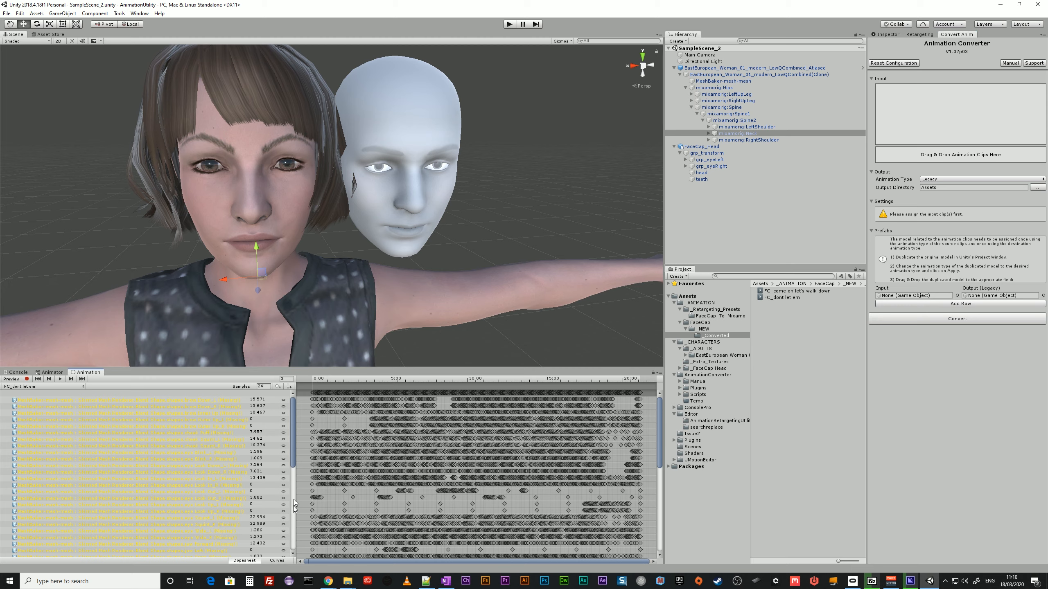
{"action": "scroll", "coordinate": [294, 502], "scroll_direction": "down", "scroll_amount": 10}
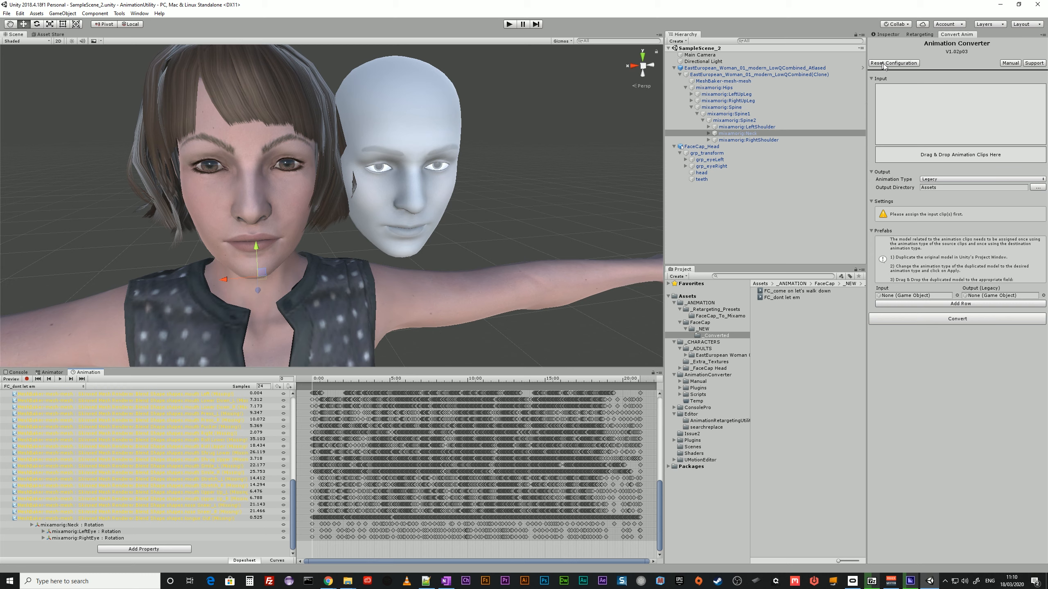
{"action": "left_click", "coordinate": [703, 356]}
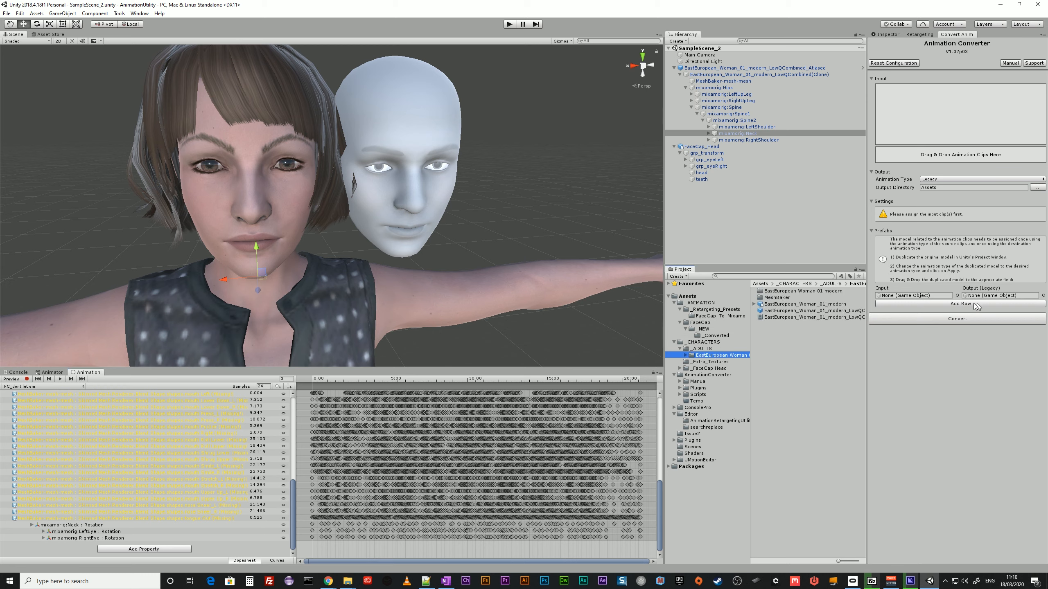
{"action": "left_click", "coordinate": [828, 305]}
{"action": "left_click", "coordinate": [891, 36]}
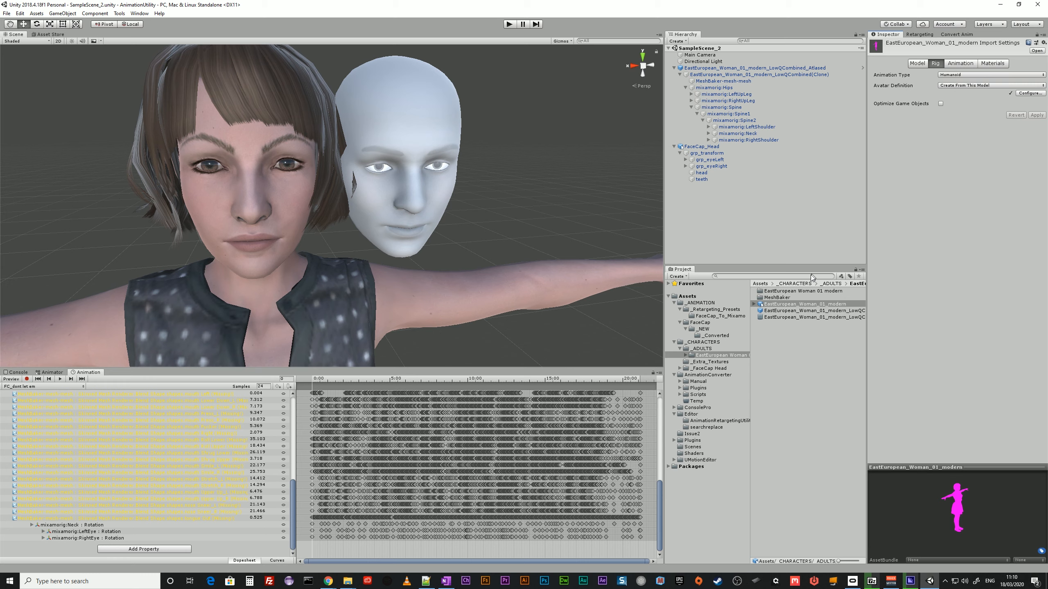
{"action": "left_click", "coordinate": [789, 306]}
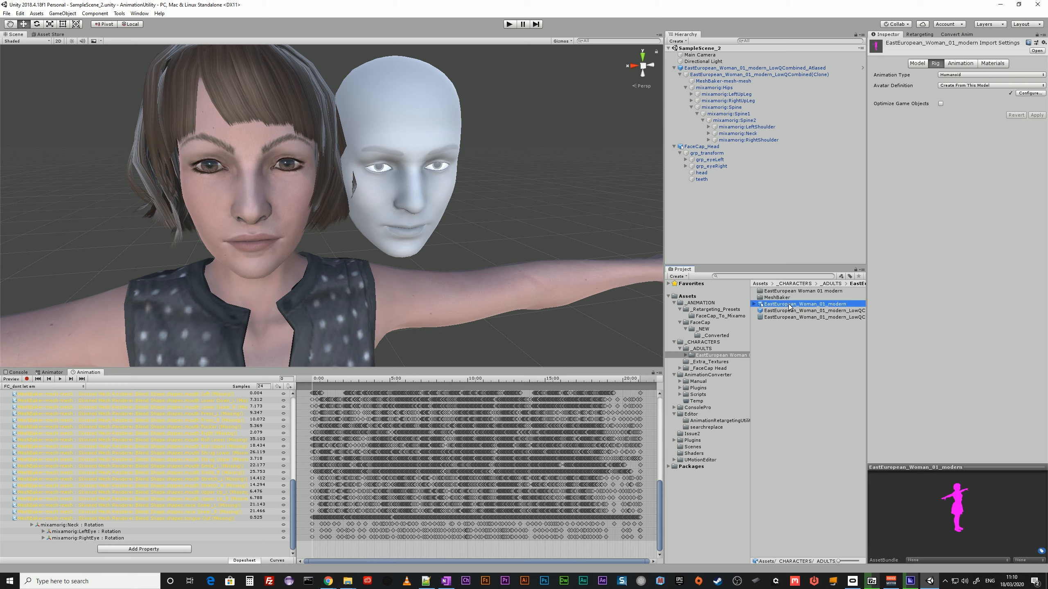
{"action": "key", "text": "ctrl+d"}
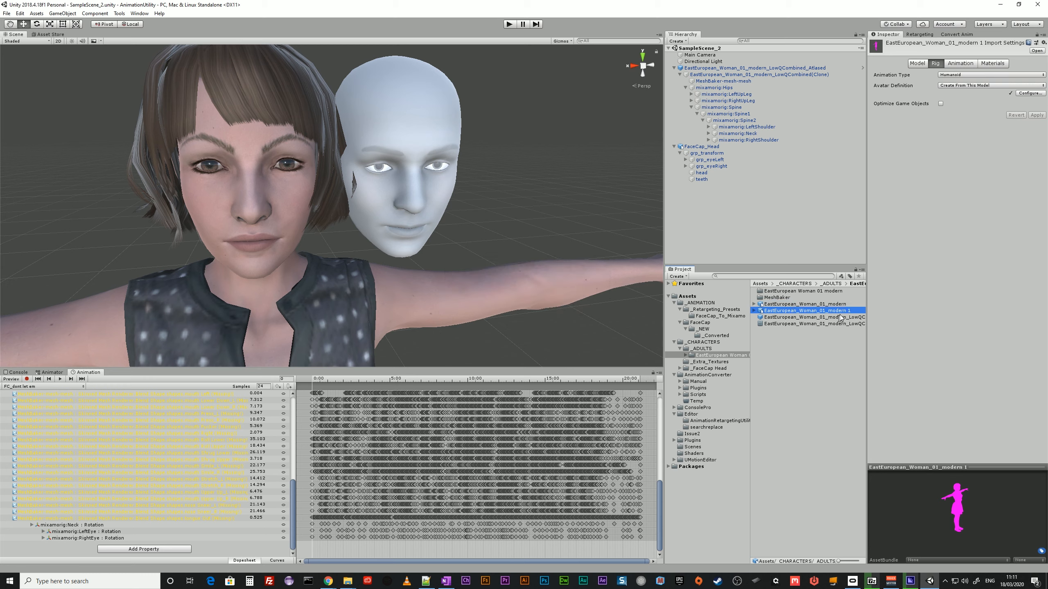
{"action": "left_click", "coordinate": [844, 312]}
{"action": "left_click_drag", "start_coordinate": [846, 311], "coordinate": [858, 310]}
{"action": "type", "text": "_GENERIC"}
{"action": "key", "text": "Return"}
Set the GENERIC model's rig to the Generic animation type with mixamorig:Hips as root node, and apply it.
{"action": "left_click", "coordinate": [956, 74]}
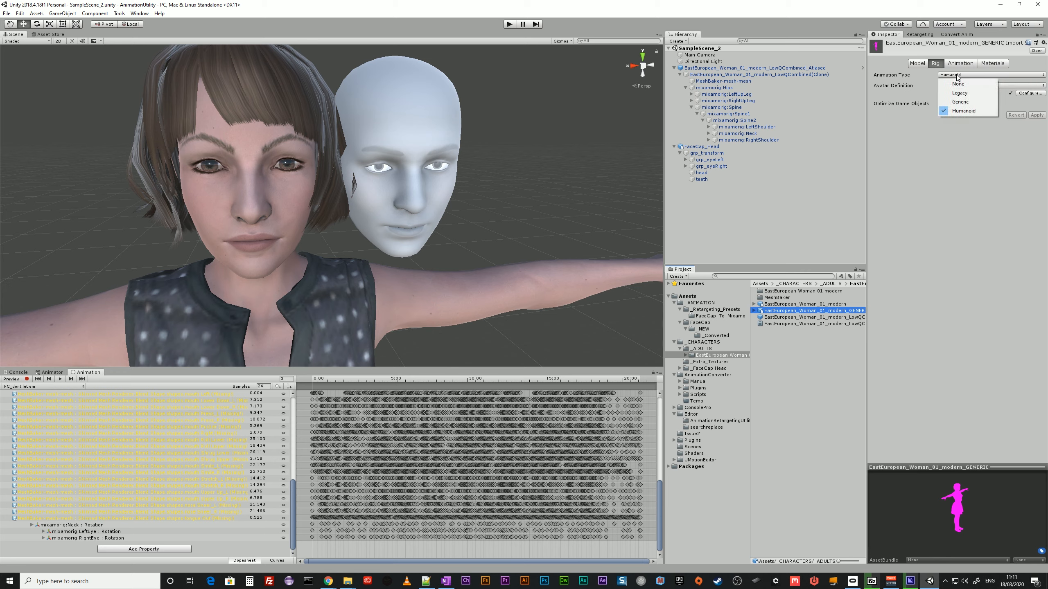
{"action": "left_click", "coordinate": [962, 102]}
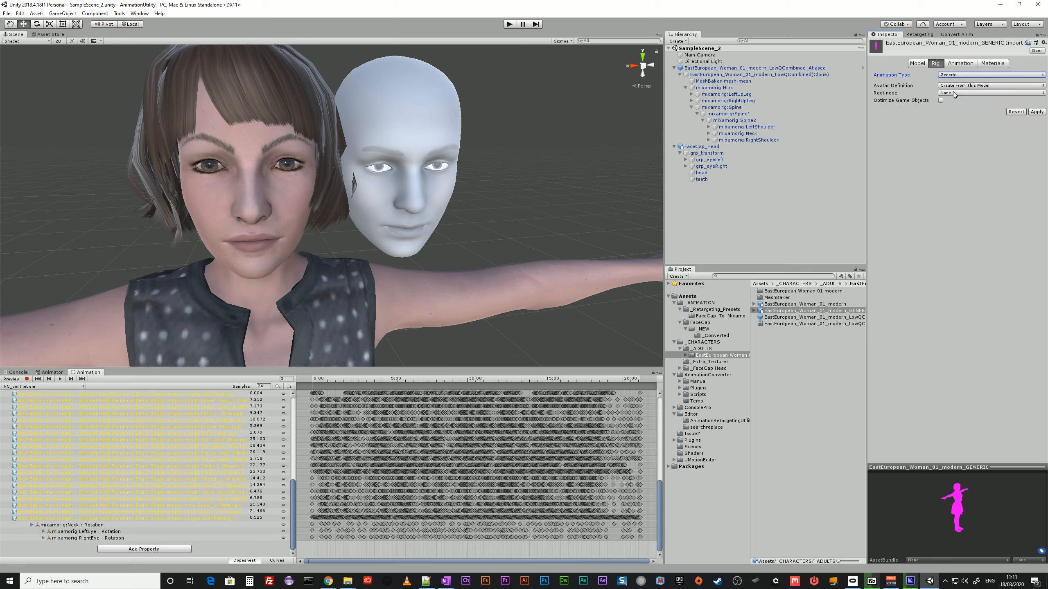
{"action": "left_click", "coordinate": [953, 93]}
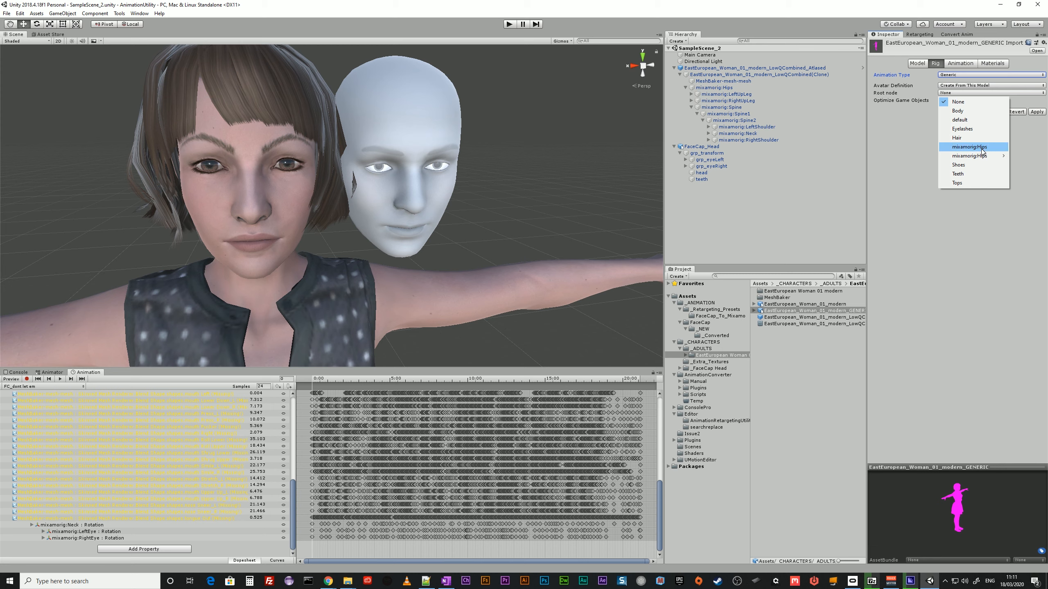
{"action": "left_click", "coordinate": [983, 148]}
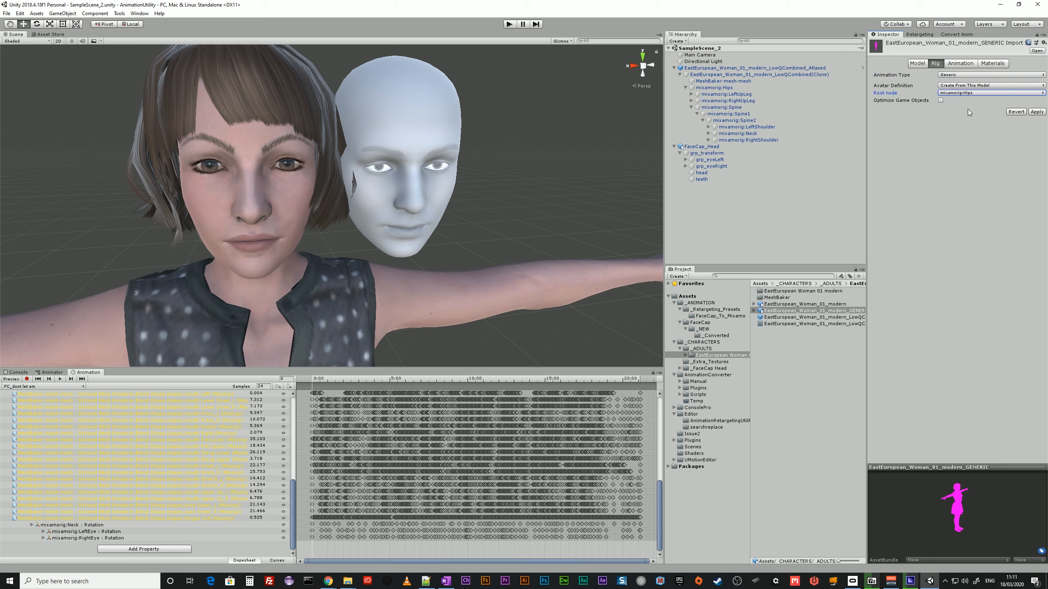
{"action": "left_click", "coordinate": [1037, 112]}
Place the EastEuropean_Woman_01_modern_GENERIC model in the scene and assign the converted FC_dont let em clip to it.
{"action": "left_click_drag", "start_coordinate": [767, 310], "coordinate": [681, 234]}
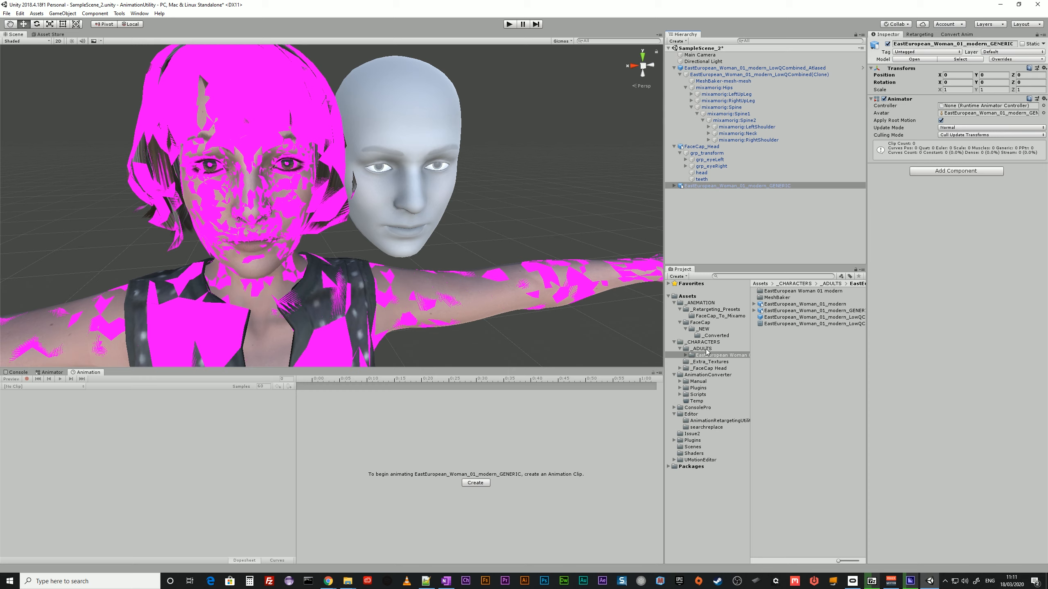
{"action": "left_click", "coordinate": [716, 336]}
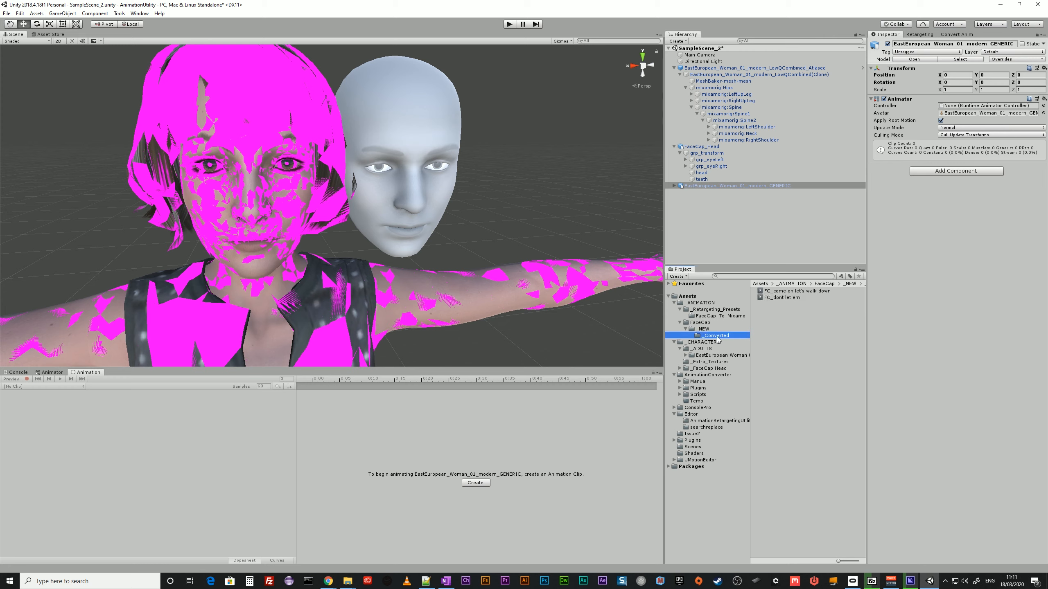
{"action": "left_click", "coordinate": [793, 300]}
{"action": "left_click_drag", "start_coordinate": [793, 300], "coordinate": [718, 186]}
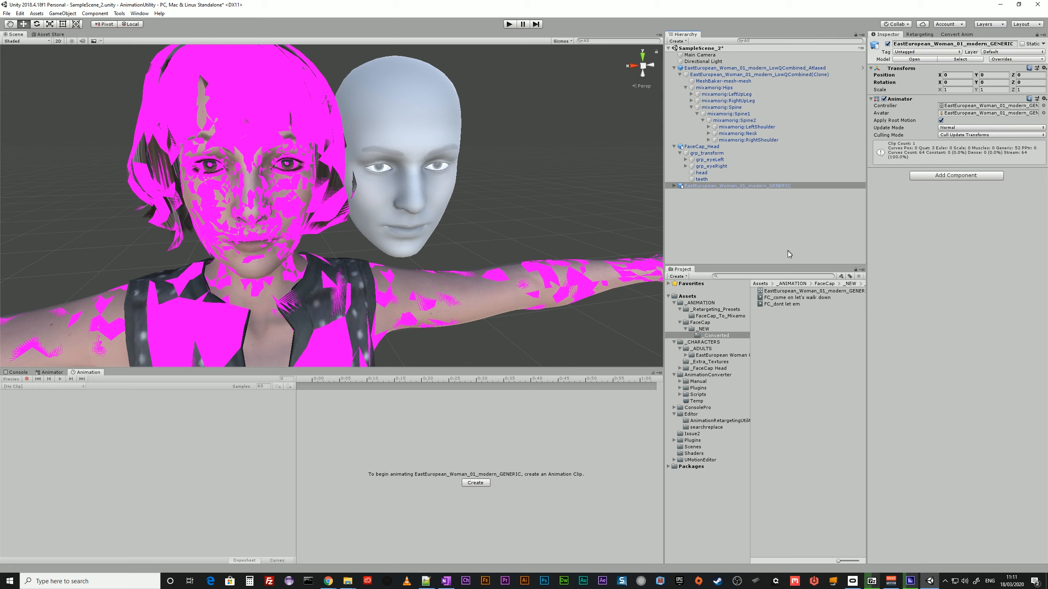
Open the GENERIC model's animator controller and move the FC_dont let em state clear of Any State.
{"action": "left_click", "coordinate": [813, 292]}
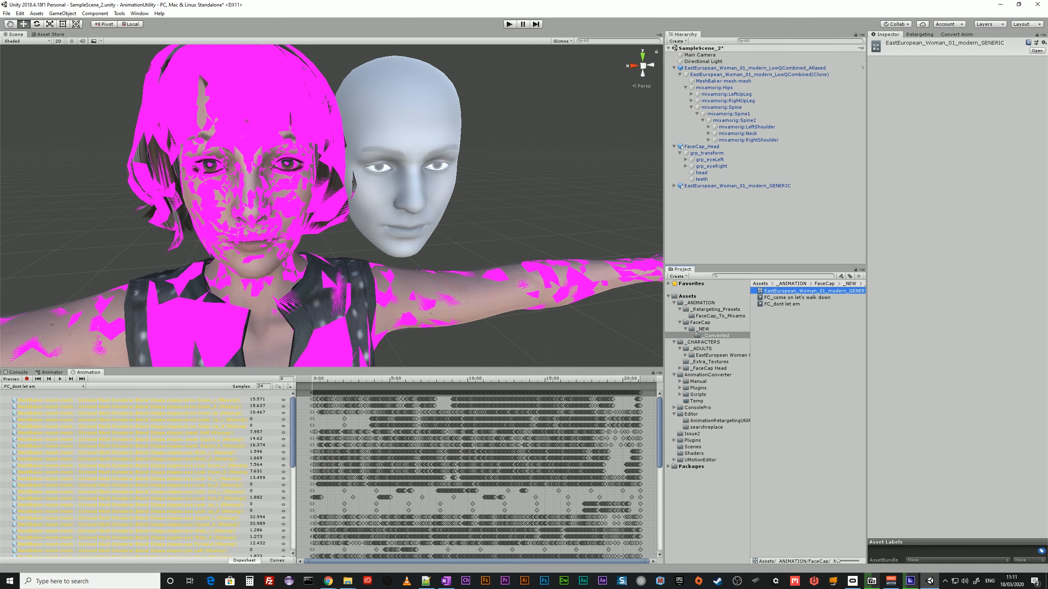
{"action": "left_click", "coordinate": [49, 372]}
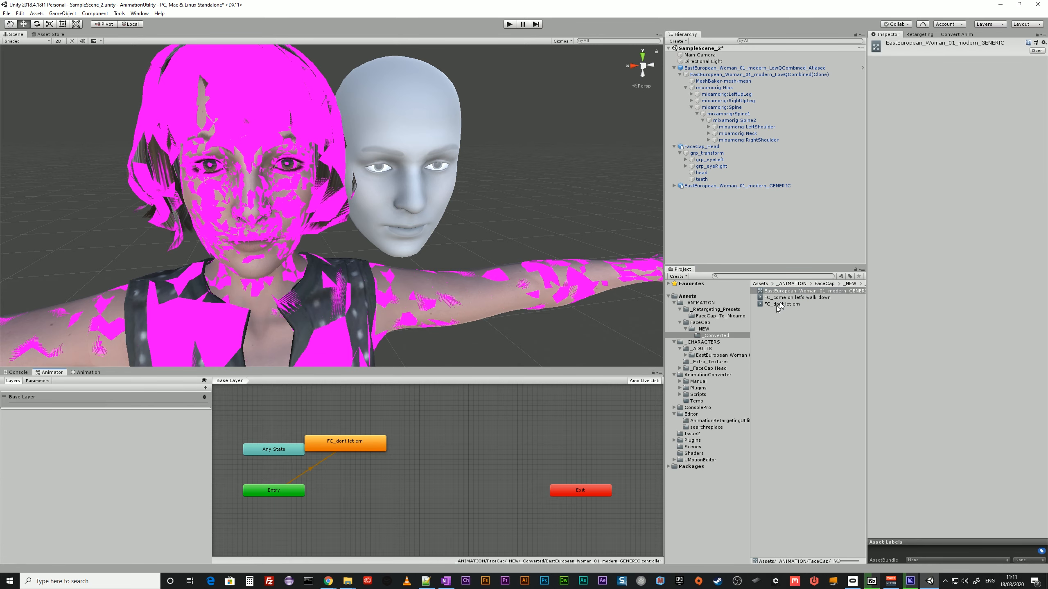
{"action": "left_click_drag", "start_coordinate": [374, 442], "coordinate": [483, 450]}
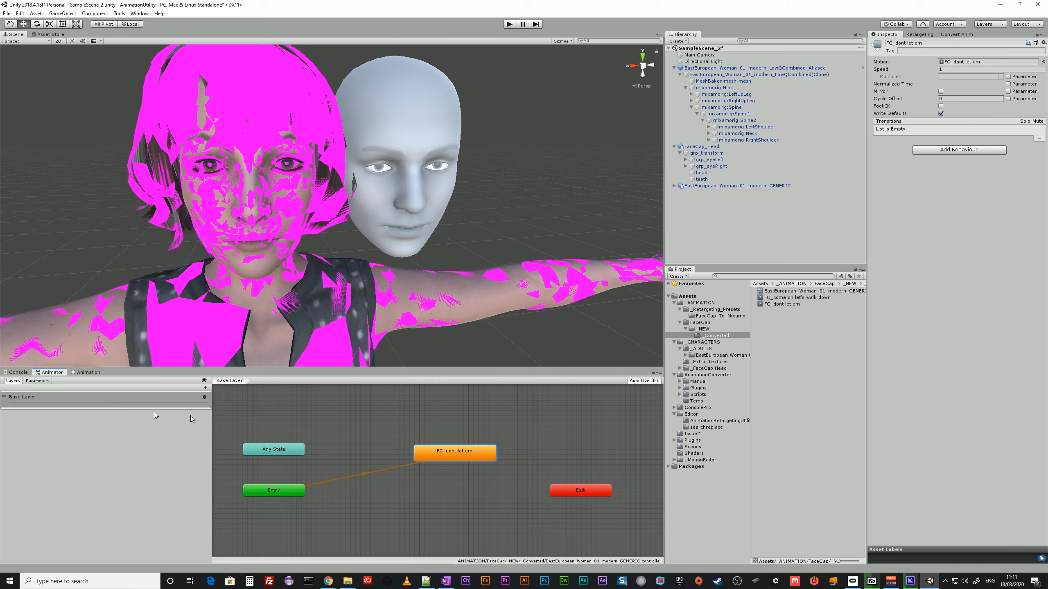
Check the FC_dont let em tracks down to the neck and eye rotations, and scrub the clip's opening frames.
{"action": "left_click", "coordinate": [86, 373]}
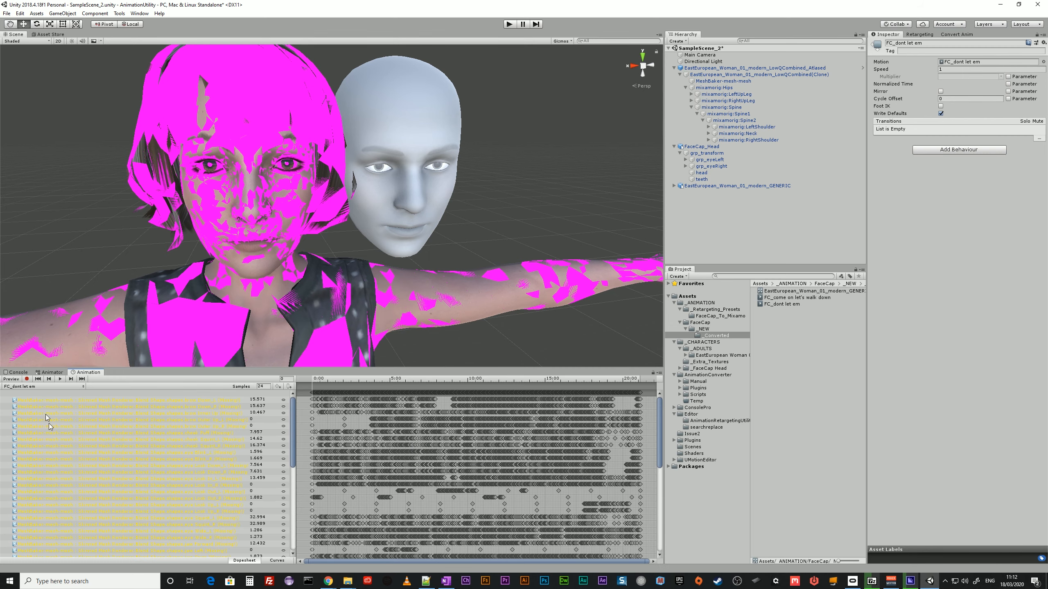
{"action": "scroll", "coordinate": [58, 477], "scroll_direction": "down", "scroll_amount": 10}
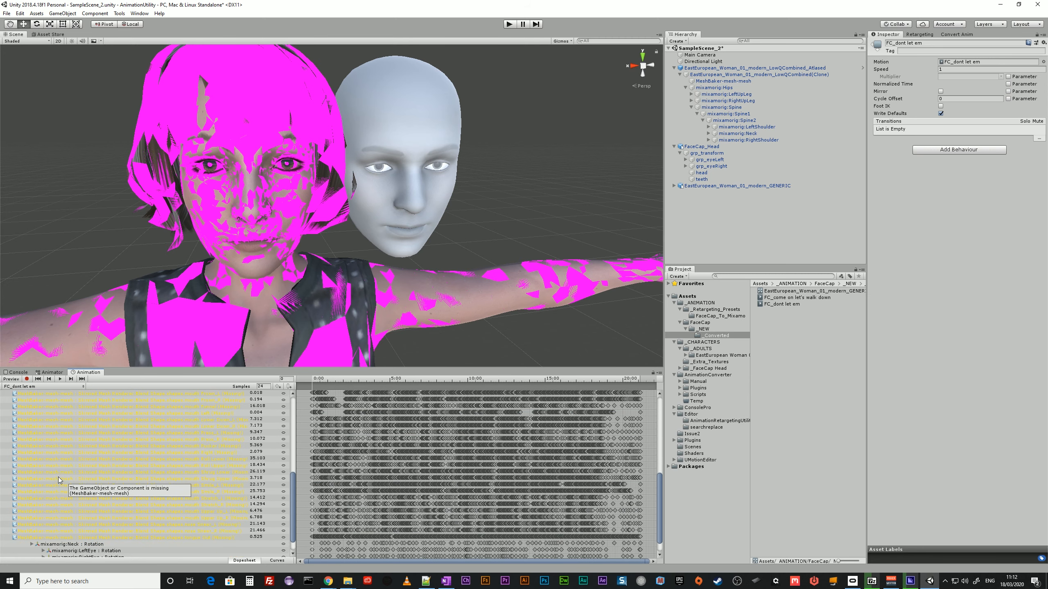
{"action": "scroll", "coordinate": [59, 477], "scroll_direction": "down", "scroll_amount": 2}
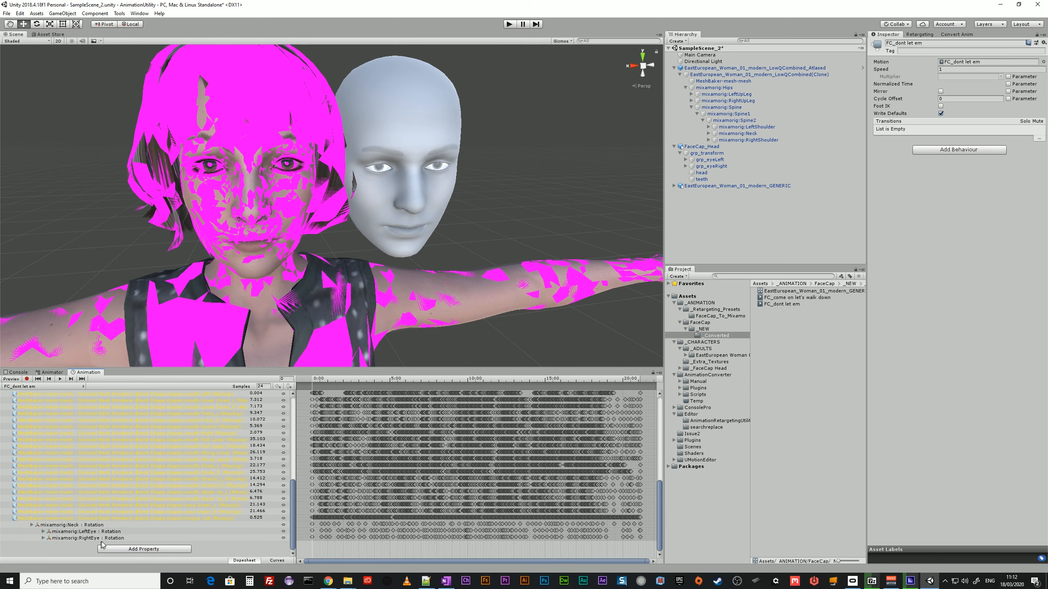
{"action": "left_click", "coordinate": [326, 382]}
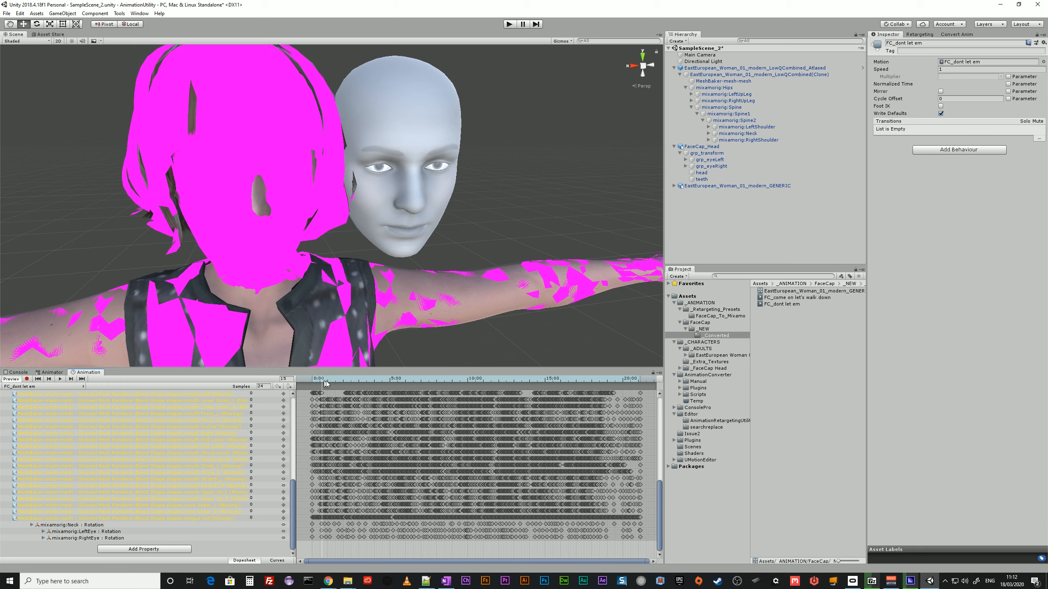
{"action": "left_click_drag", "start_coordinate": [326, 381], "coordinate": [319, 444]}
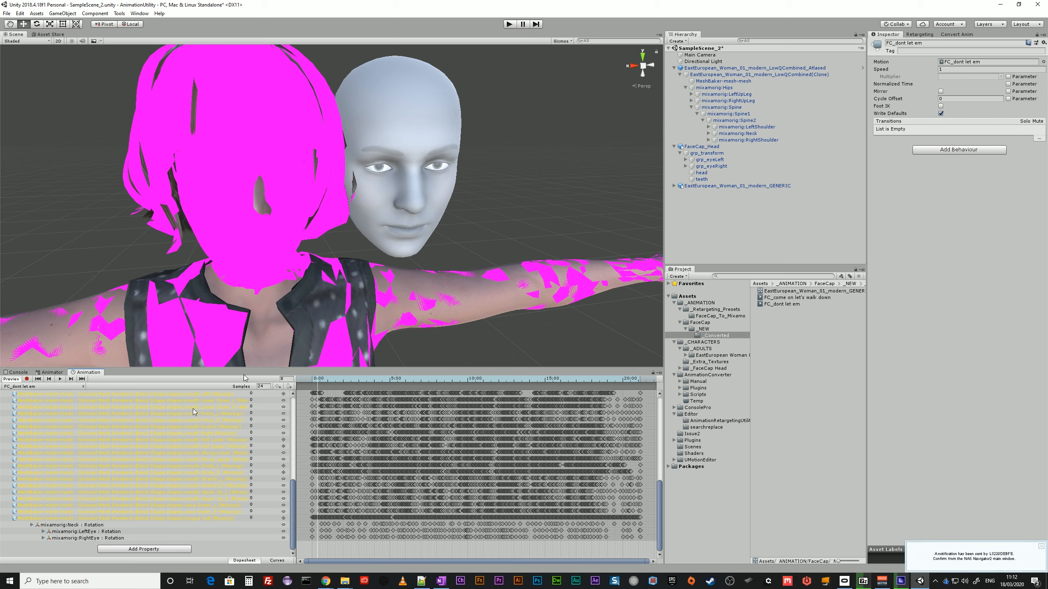
Delete the GENERIC model from the scene and its animator controller from the _Converted folder.
{"action": "left_click", "coordinate": [688, 186]}
{"action": "key", "text": "Delete"}
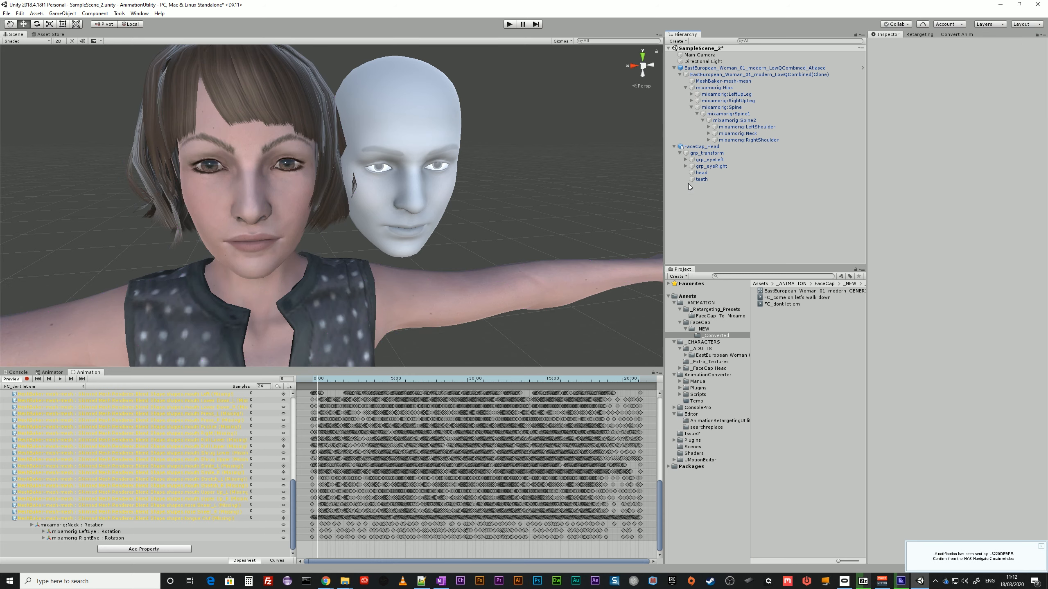
{"action": "left_click", "coordinate": [956, 34]}
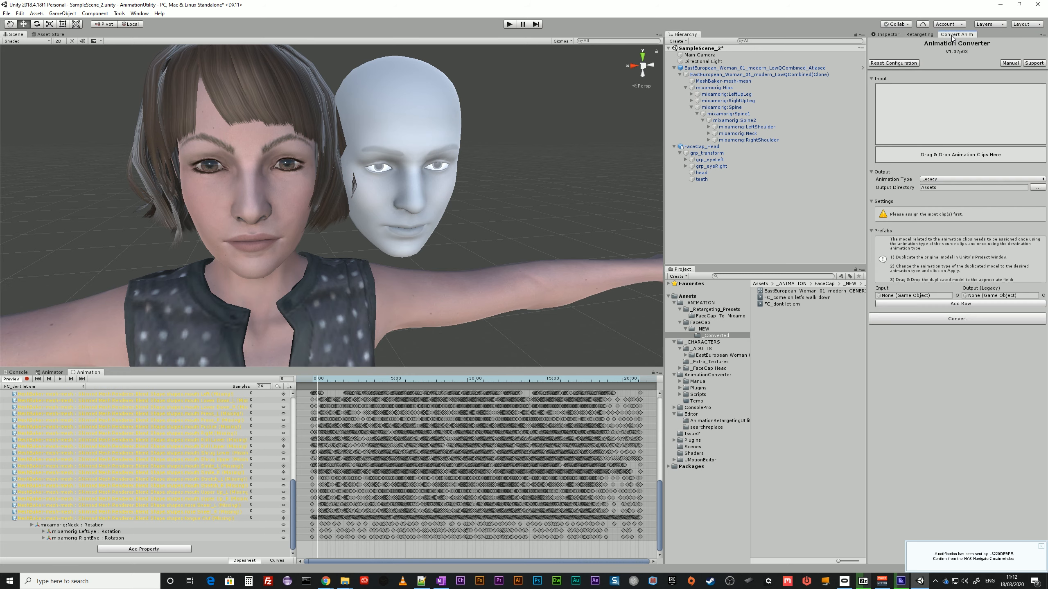
{"action": "left_click", "coordinate": [783, 291]}
{"action": "key", "text": "Delete"}
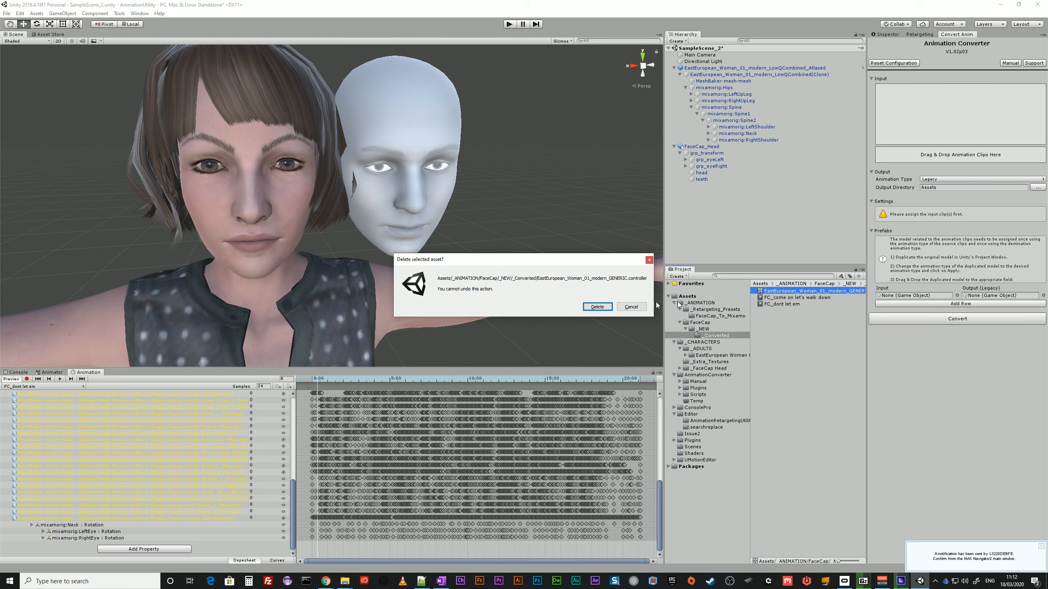
{"action": "key", "text": "Return"}
Add the FC_come on let's walk down and FC_dont let em clips as input to the Animation Converter.
{"action": "left_click", "coordinate": [786, 292]}
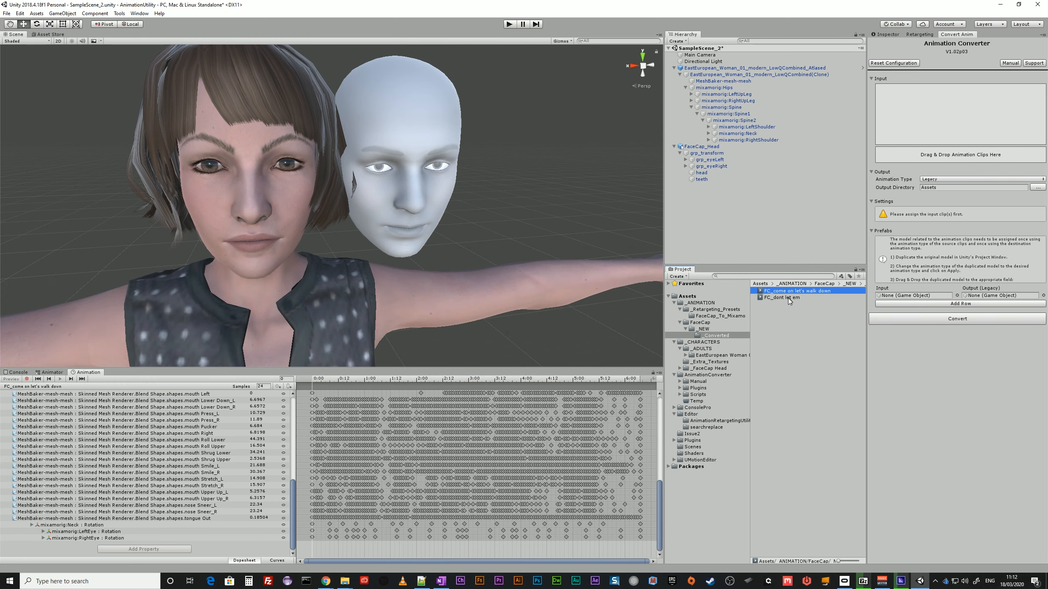
{"action": "left_click", "coordinate": [787, 298], "text": "shift"}
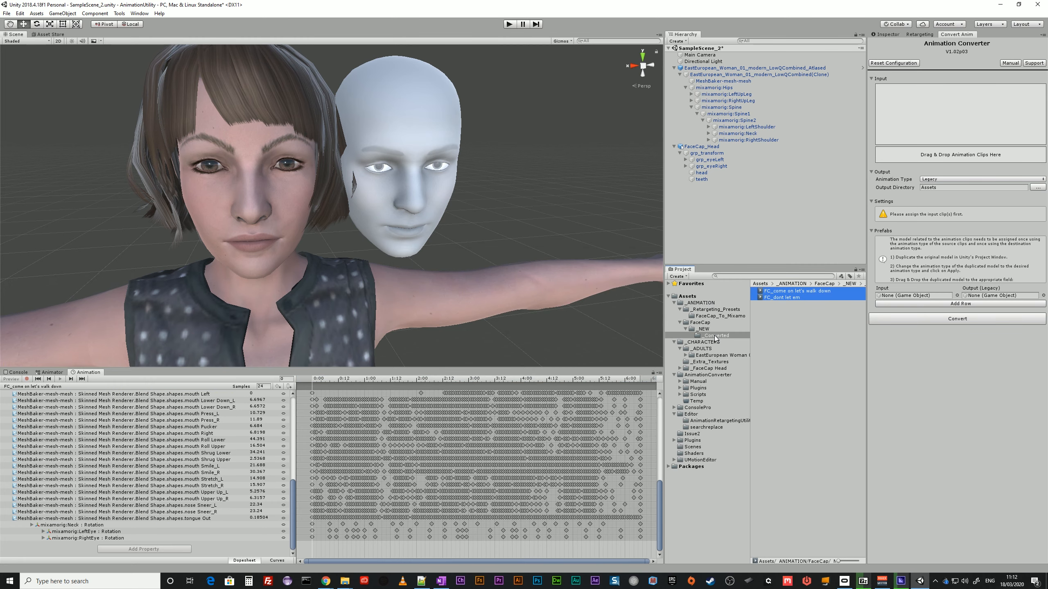
{"action": "left_click_drag", "start_coordinate": [782, 294], "coordinate": [970, 157]}
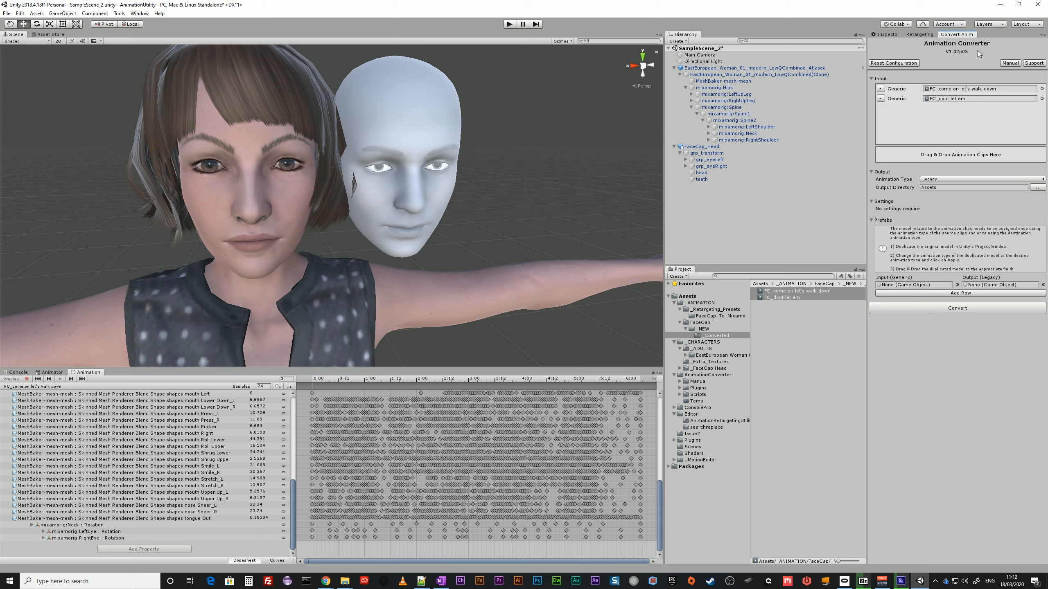
Set the Animation Converter's output animation type to Humanoid.
{"action": "left_click", "coordinate": [924, 36]}
{"action": "left_click", "coordinate": [952, 36]}
{"action": "left_click_drag", "start_coordinate": [532, 588], "coordinate": [1047, 151]}
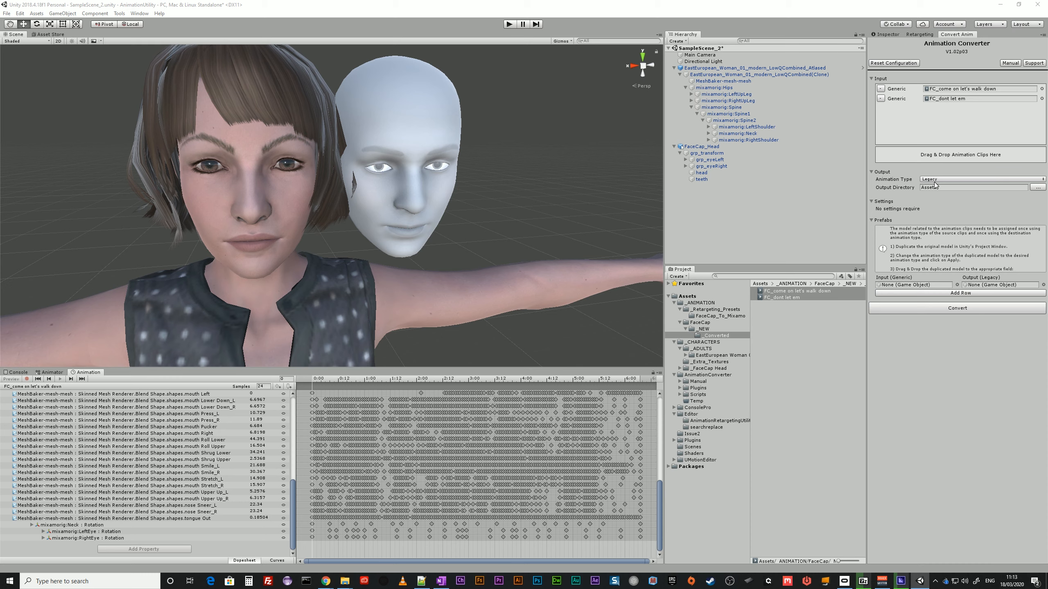
{"action": "left_click", "coordinate": [955, 180]}
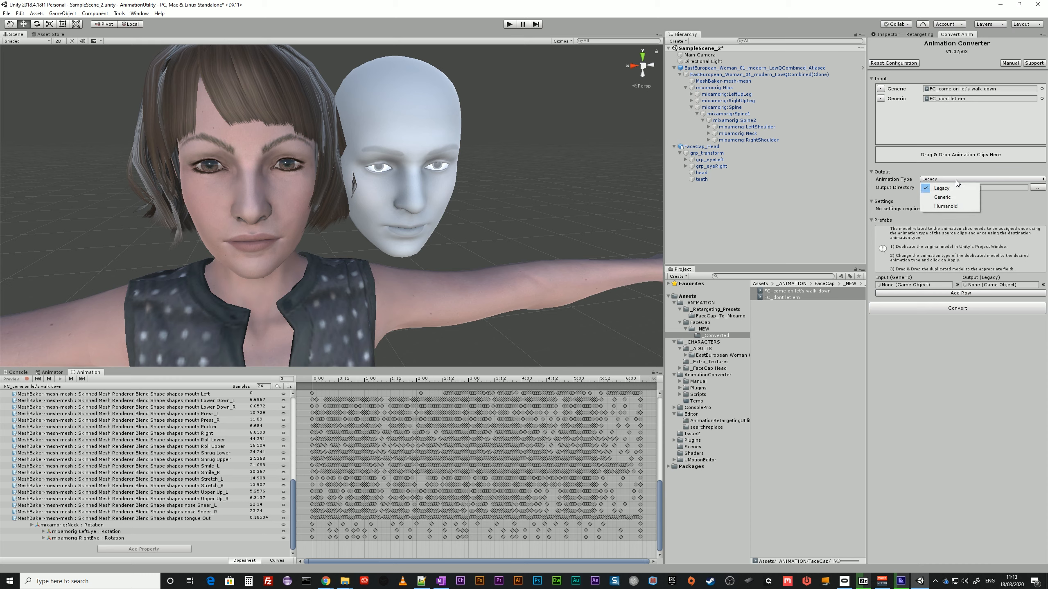
{"action": "left_click", "coordinate": [951, 207]}
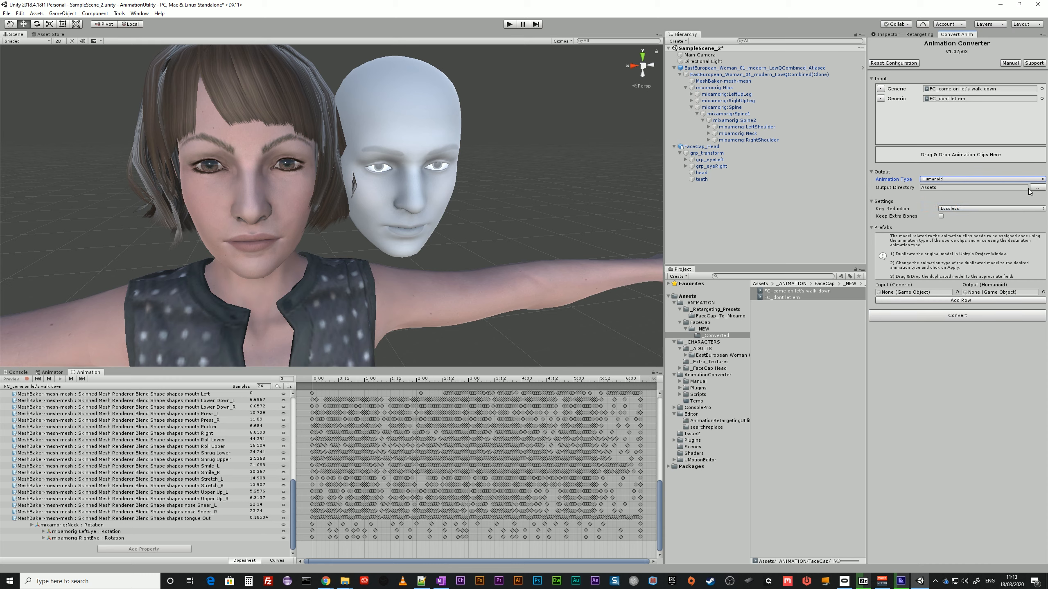
Create a folder named _Converted_Humanoid inside the FaceCap _NEW folder.
{"action": "left_click", "coordinate": [703, 328]}
{"action": "right_click", "coordinate": [703, 328]}
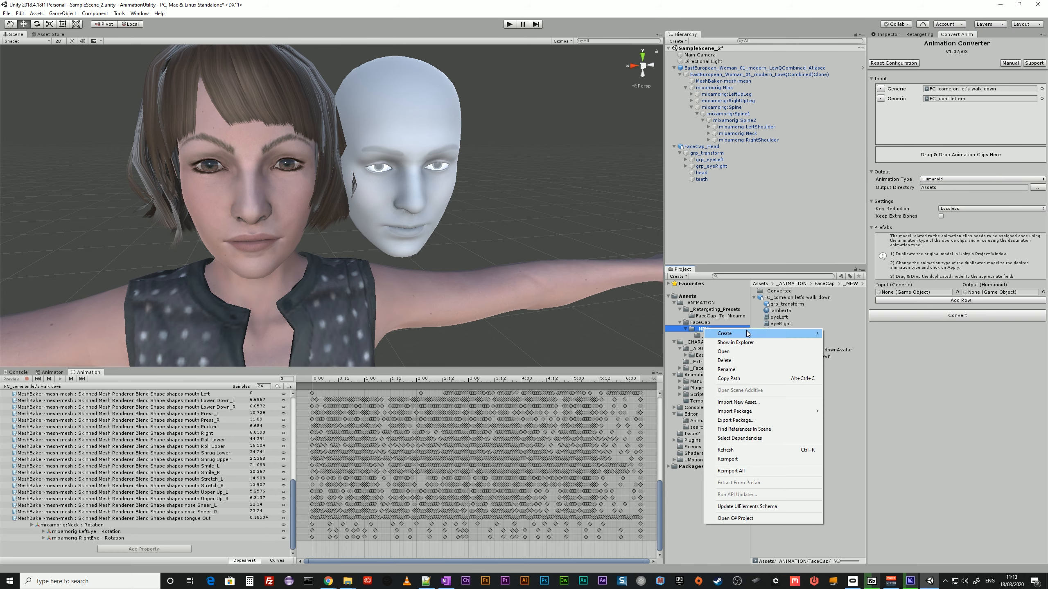
{"action": "mouse_move", "coordinate": [747, 334]}
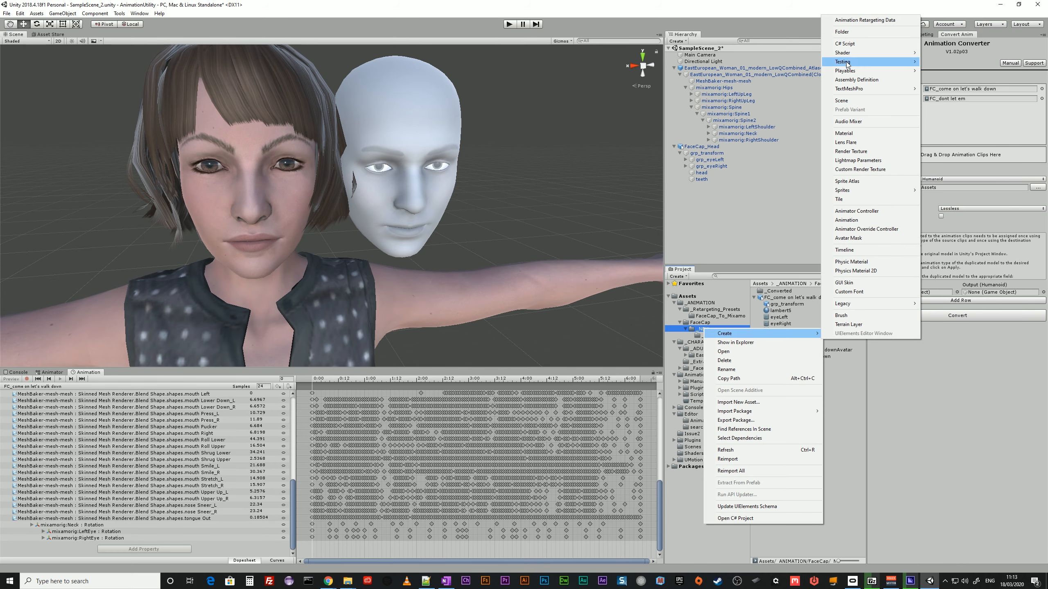
{"action": "left_click", "coordinate": [842, 32]}
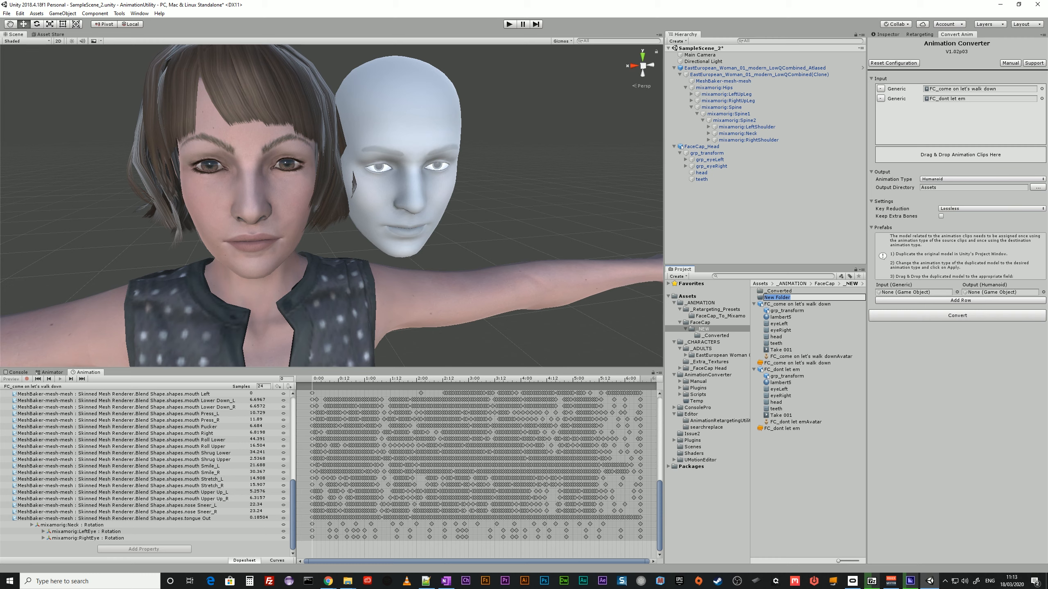
{"action": "key", "text": "BackSpace"}
{"action": "type", "text": "_Conv"}
{"action": "type", "text": "erted_FIN"}
{"action": "key", "text": "BackSpace"}
{"action": "key", "text": "BackSpace"}
{"action": "key", "text": "BackSpace"}
{"action": "type", "text": "Humanoid"}
{"action": "key", "text": "Return"}
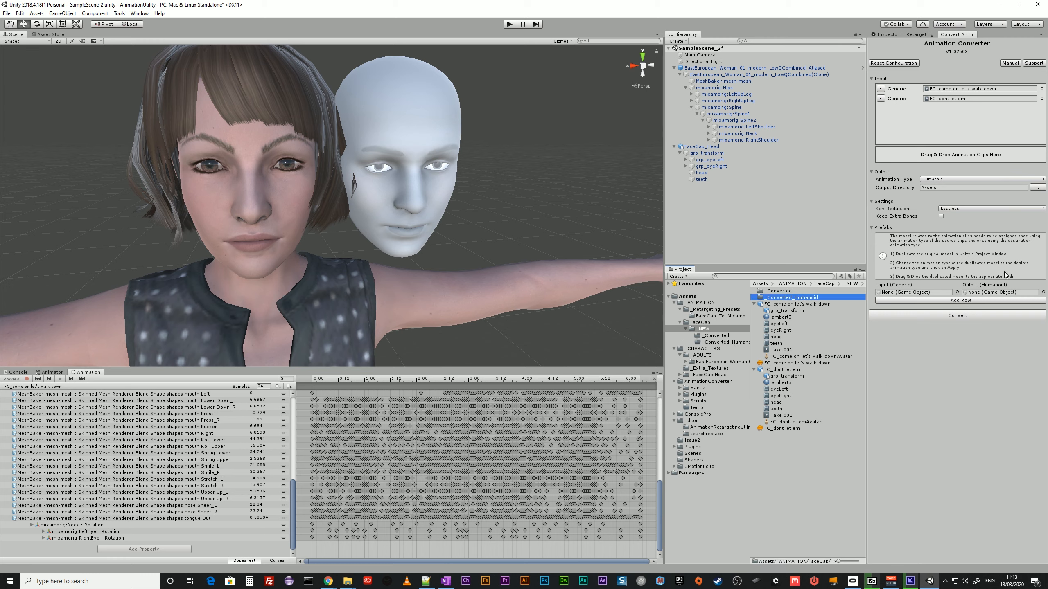
Set the Animation Converter's output directory to Assets/_ANIMATION/FaceCap/_NEW/_Converted_Humanoid.
{"action": "left_click", "coordinate": [1036, 187]}
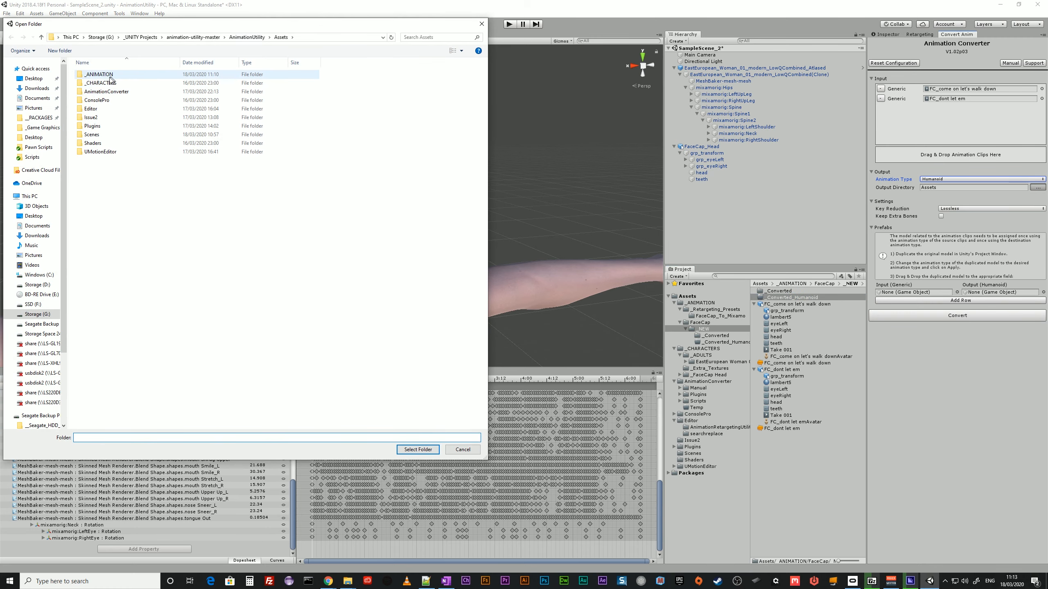
{"action": "double_click", "coordinate": [101, 75]}
{"action": "double_click", "coordinate": [103, 83]}
{"action": "double_click", "coordinate": [101, 75]}
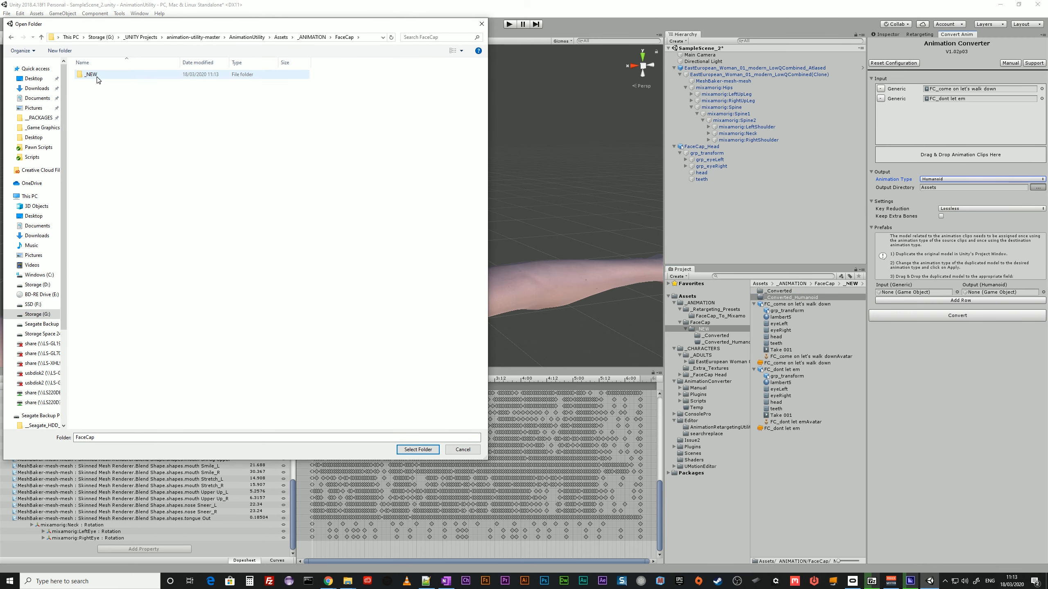
{"action": "left_click", "coordinate": [103, 86]}
{"action": "double_click", "coordinate": [104, 87]}
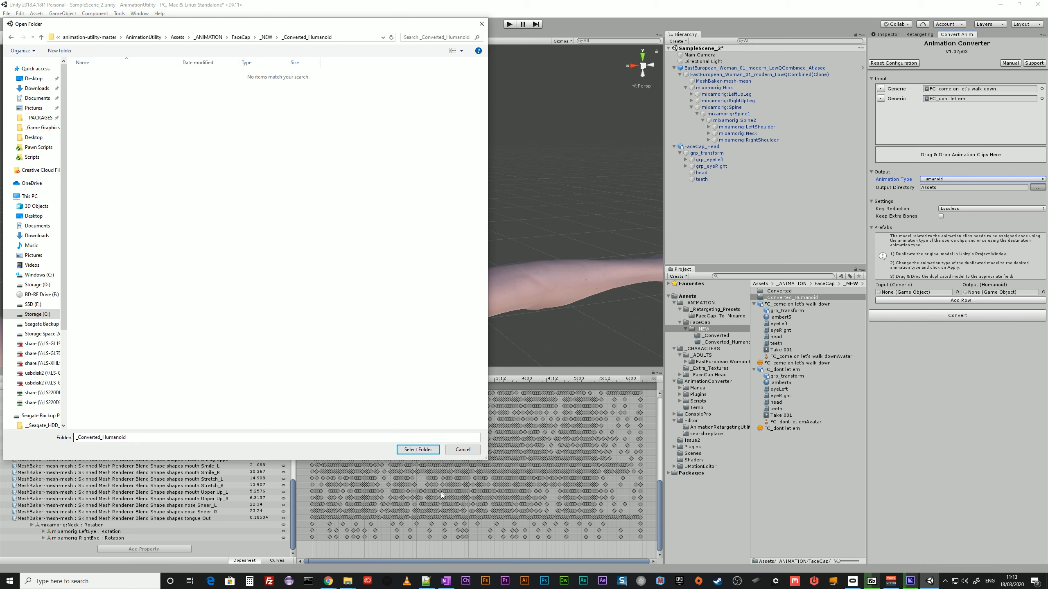
{"action": "left_click", "coordinate": [418, 449]}
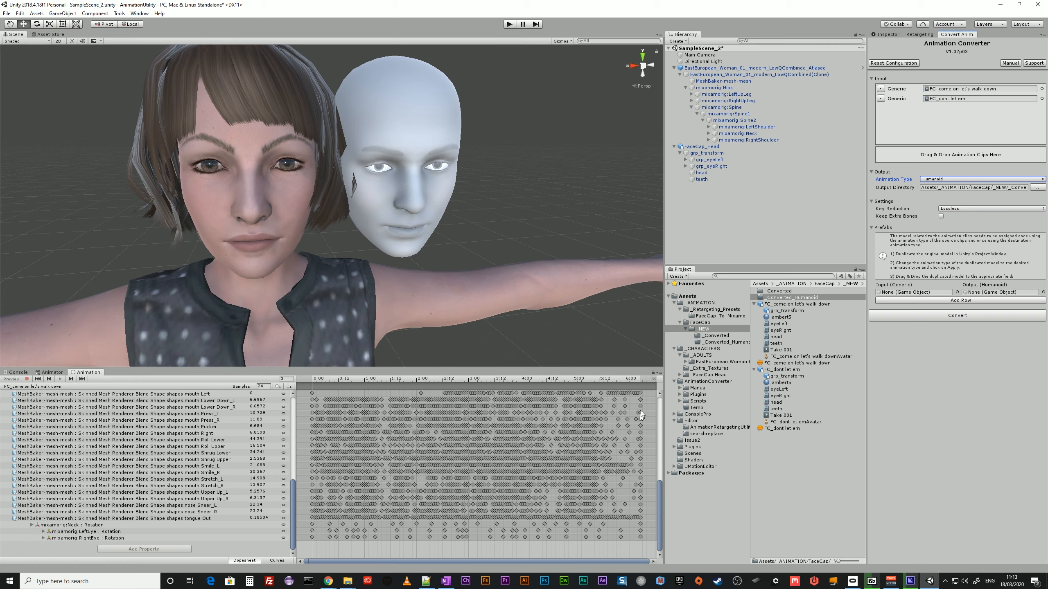
Assign the EastEuropean_Woman_01_modern GENERIC model as input prefab and EastEuropean_Woman_01_modern as Humanoid output prefab, and convert the clips.
{"action": "left_click", "coordinate": [717, 361]}
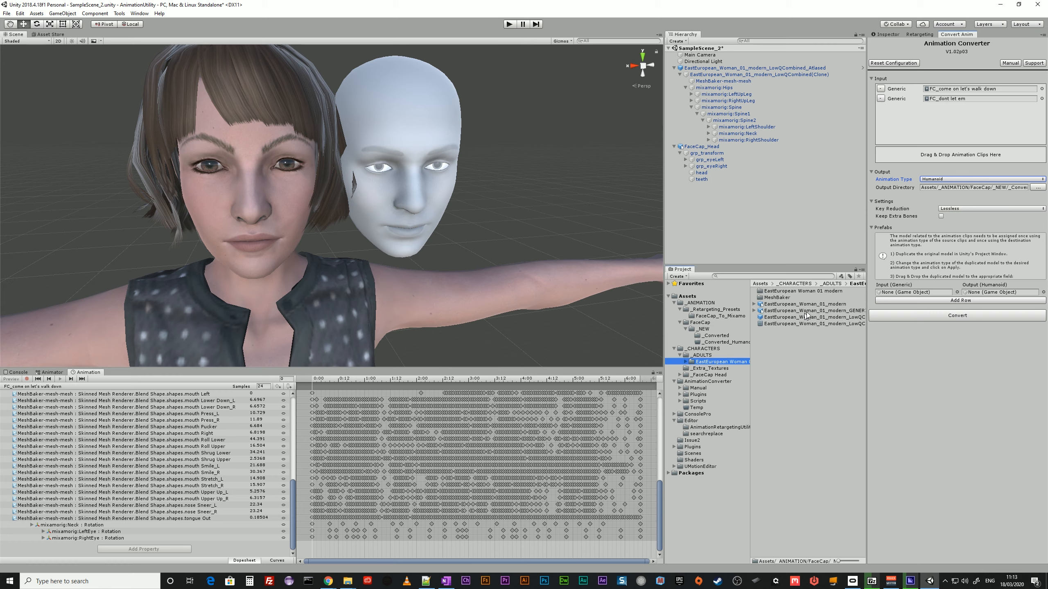
{"action": "left_click", "coordinate": [808, 311]}
{"action": "left_click_drag", "start_coordinate": [808, 315], "coordinate": [920, 293]}
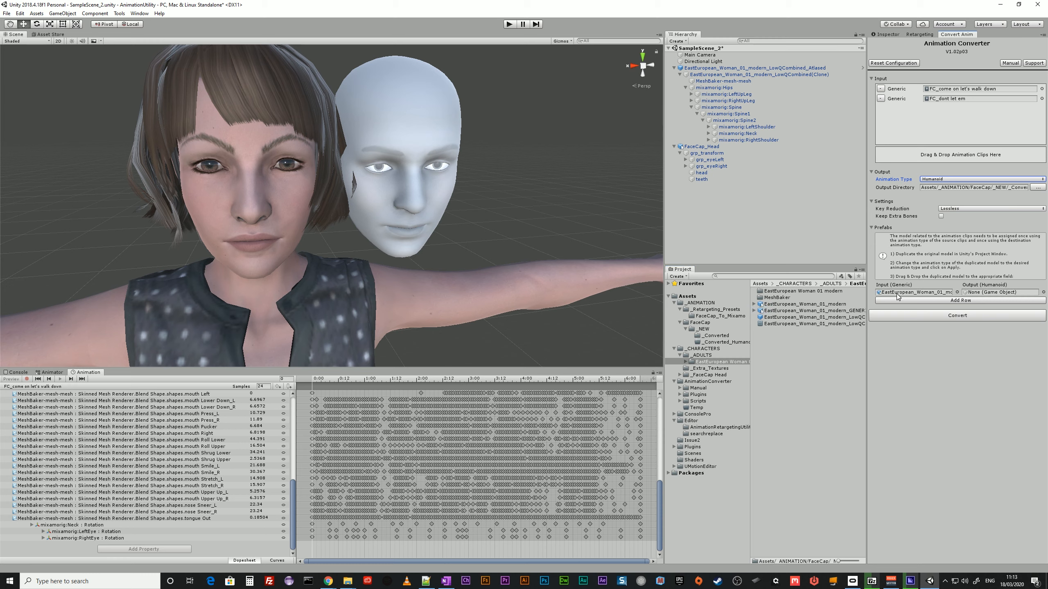
{"action": "left_click_drag", "start_coordinate": [802, 304], "coordinate": [1003, 290]}
{"action": "left_click", "coordinate": [943, 313]}
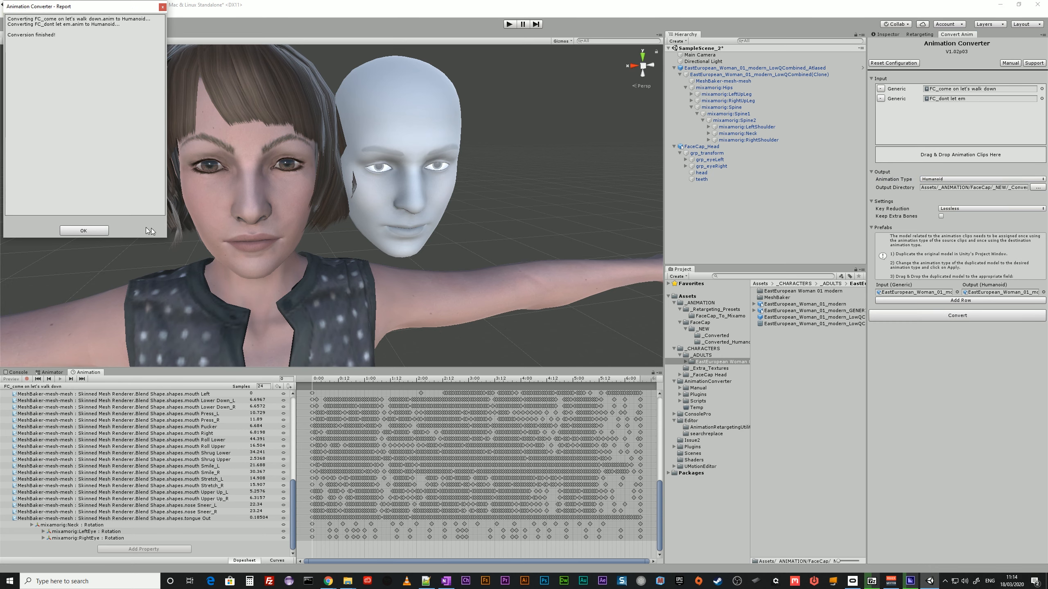
{"action": "left_click", "coordinate": [96, 229]}
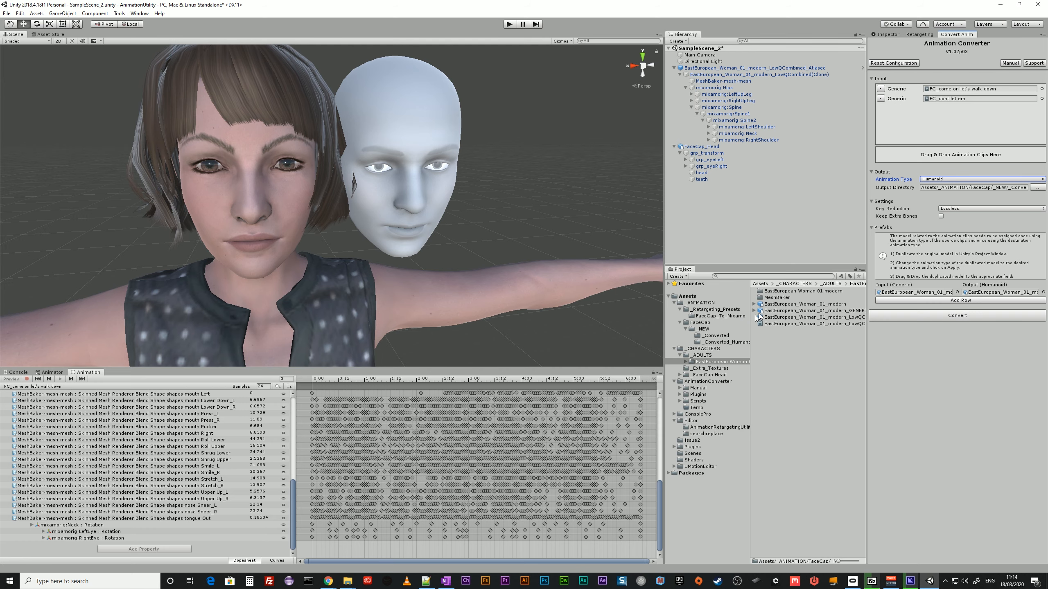
Examine the Animator muscle and blend shape tracks of the FC_come on let's walk down clip in the _Converted_Humanoid folder.
{"action": "left_click", "coordinate": [720, 342]}
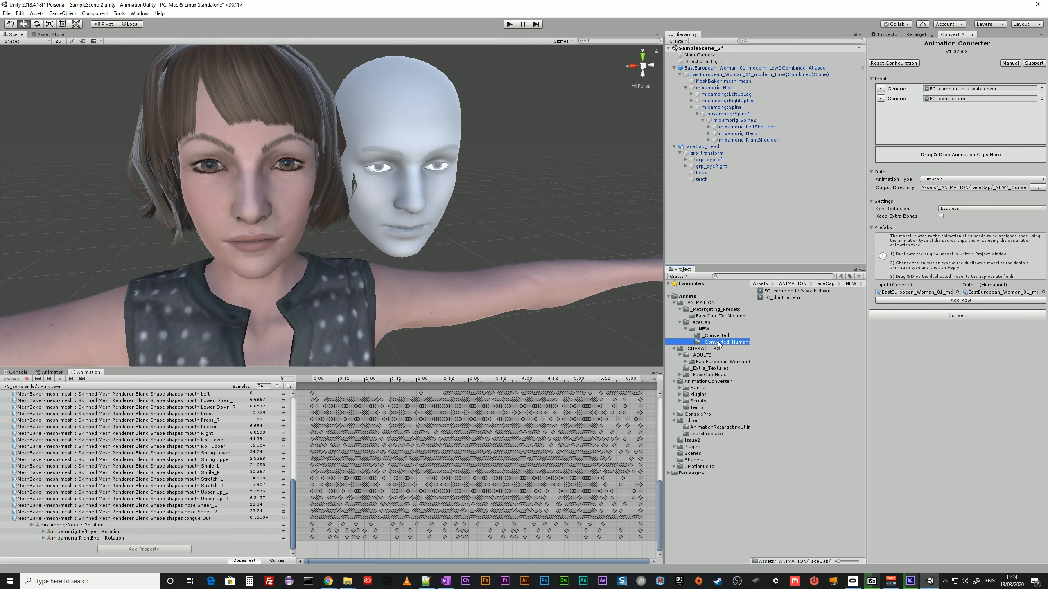
{"action": "left_click", "coordinate": [781, 291]}
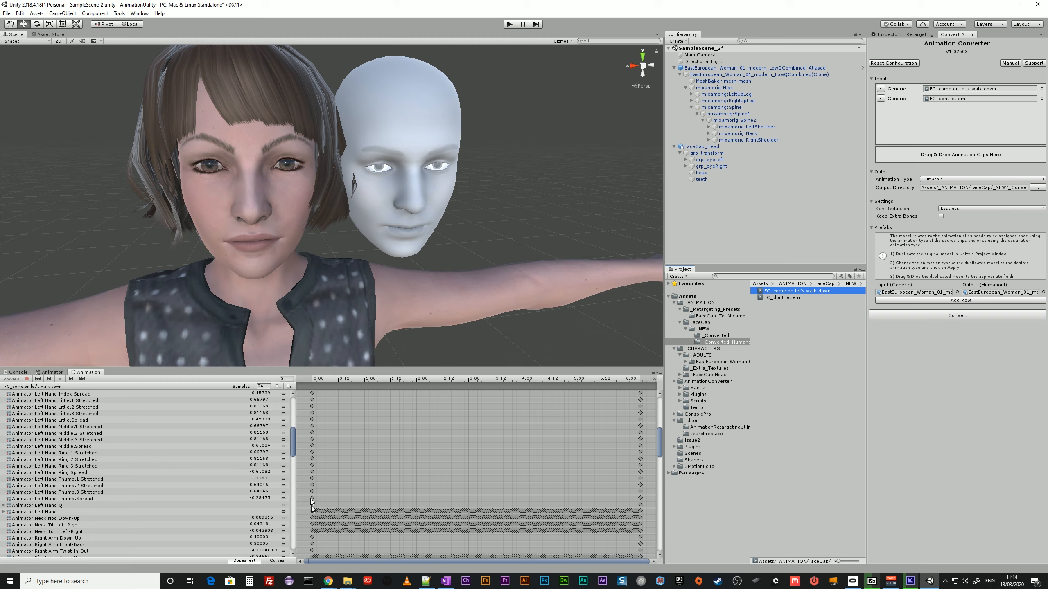
{"action": "left_click_drag", "start_coordinate": [293, 453], "coordinate": [295, 497]}
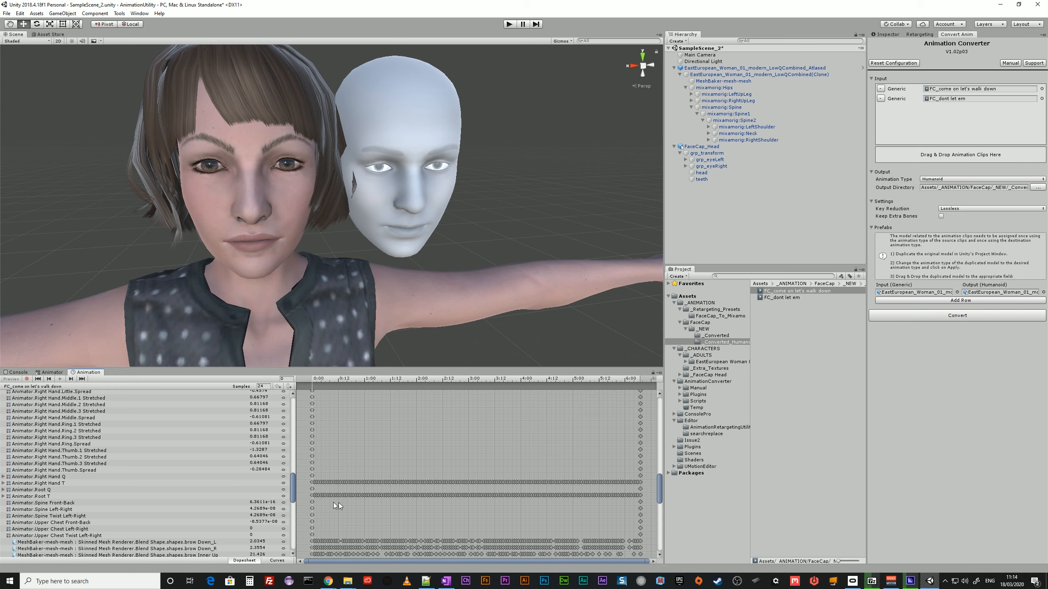
{"action": "left_click_drag", "start_coordinate": [291, 498], "coordinate": [316, 550]}
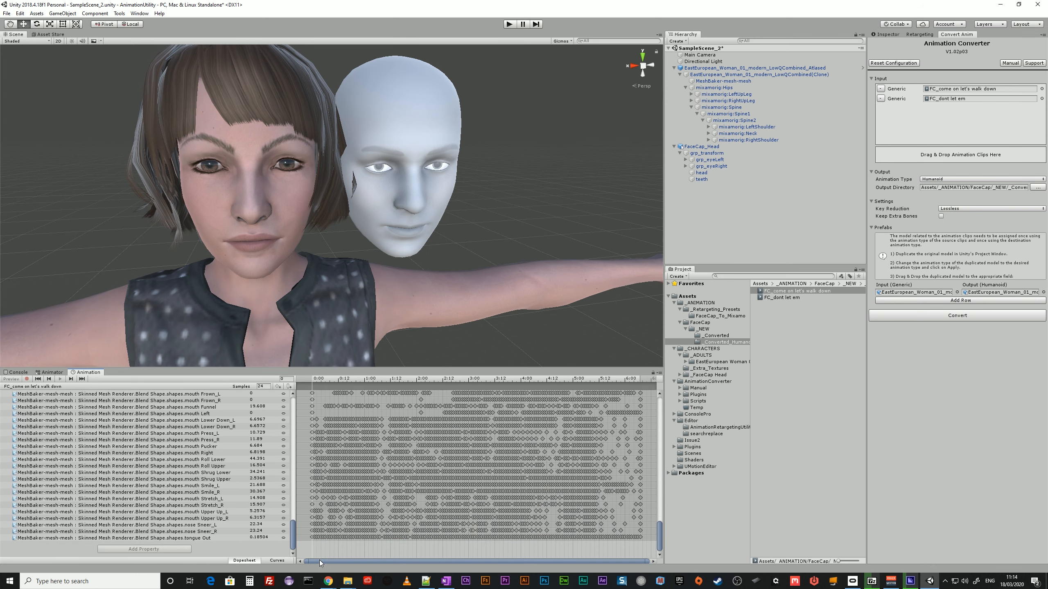
{"action": "scroll", "coordinate": [312, 542], "scroll_direction": "up", "scroll_amount": 7}
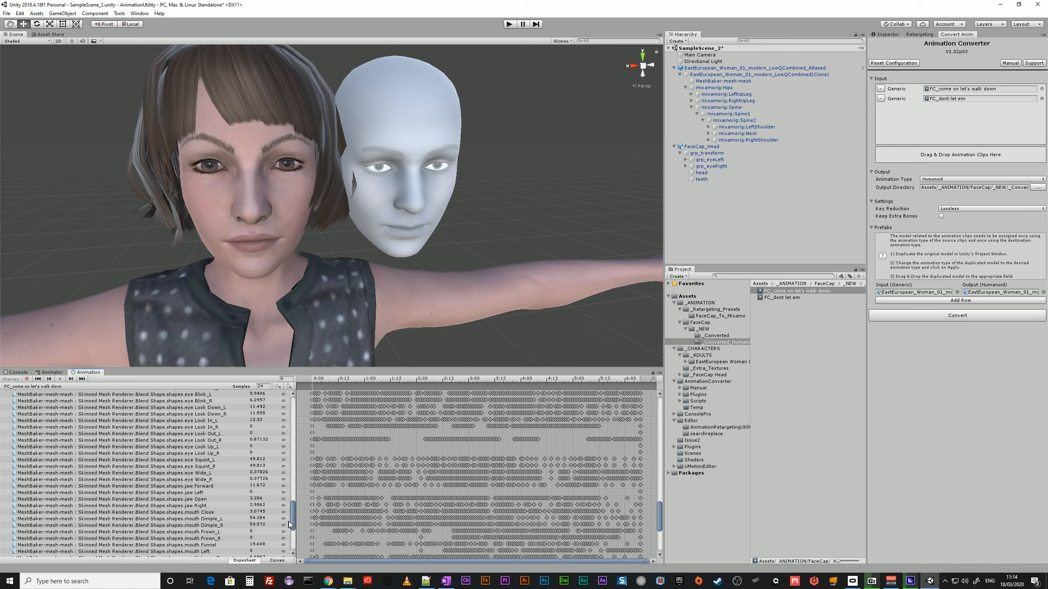
{"action": "scroll", "coordinate": [293, 526], "scroll_direction": "up", "scroll_amount": 8}
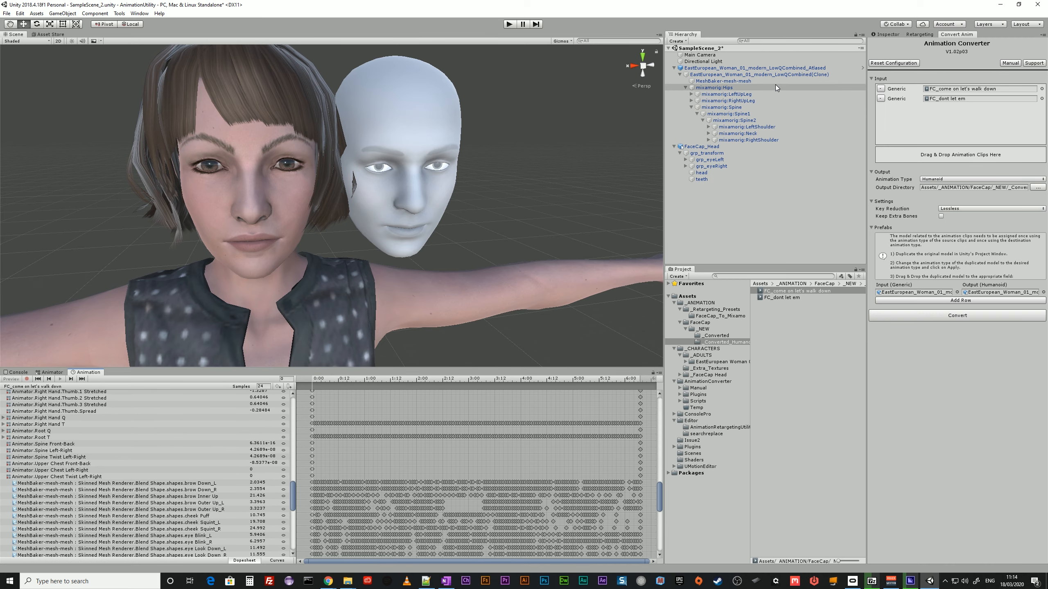
Assign the _Converted_Humanoid clips as motions of the matching FC_come on let's walk down and FC_dont let em states in the character's FacialMocap layer.
{"action": "left_click", "coordinate": [741, 76]}
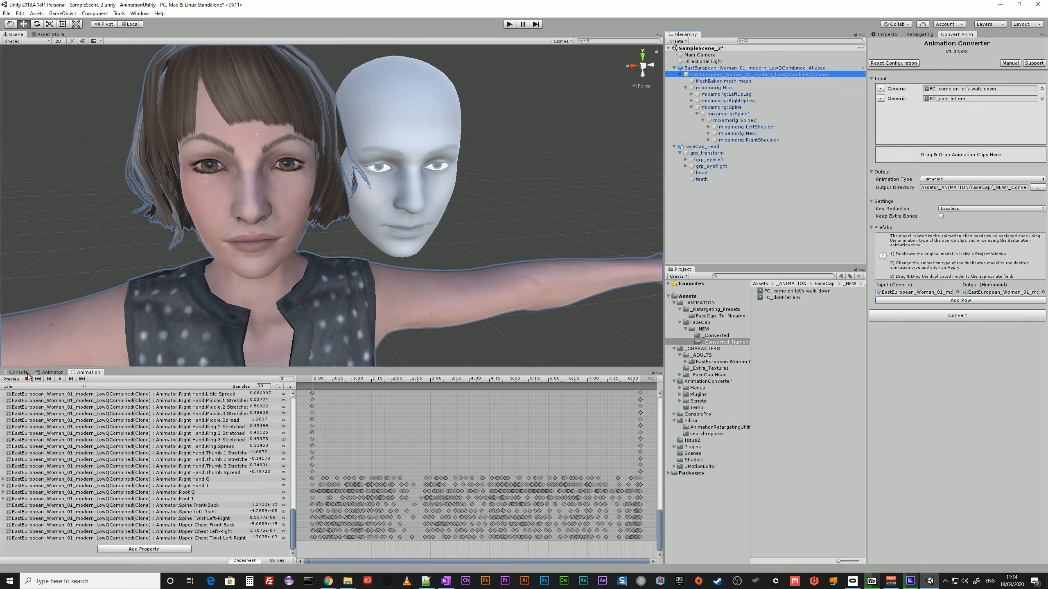
{"action": "left_click", "coordinate": [48, 373]}
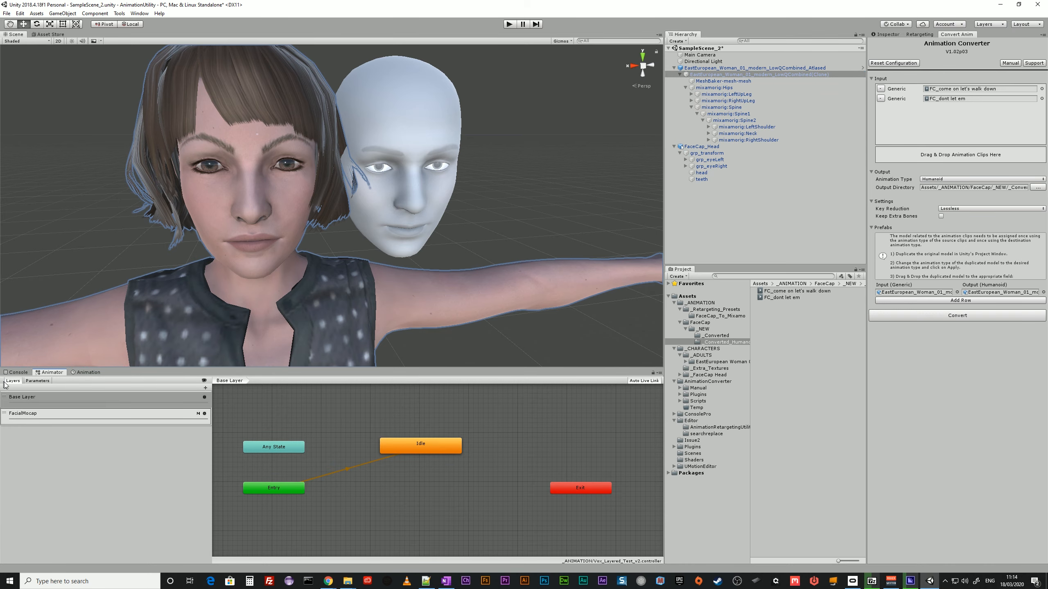
{"action": "left_click", "coordinate": [33, 415]}
{"action": "left_click", "coordinate": [429, 425]}
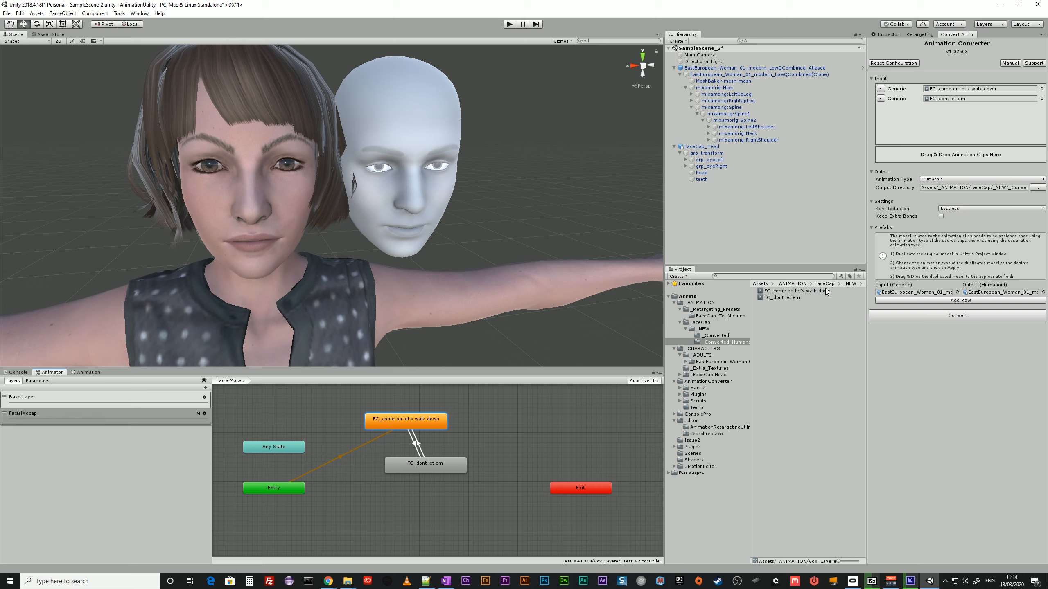
{"action": "left_click", "coordinate": [886, 35]}
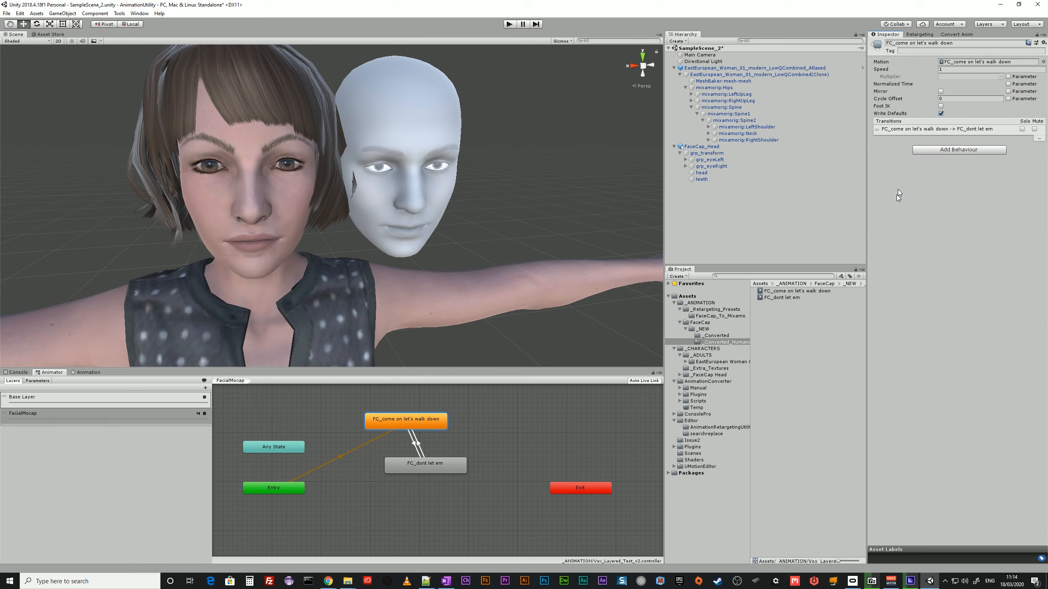
{"action": "left_click_drag", "start_coordinate": [808, 291], "coordinate": [976, 62]}
{"action": "left_click", "coordinate": [417, 473]}
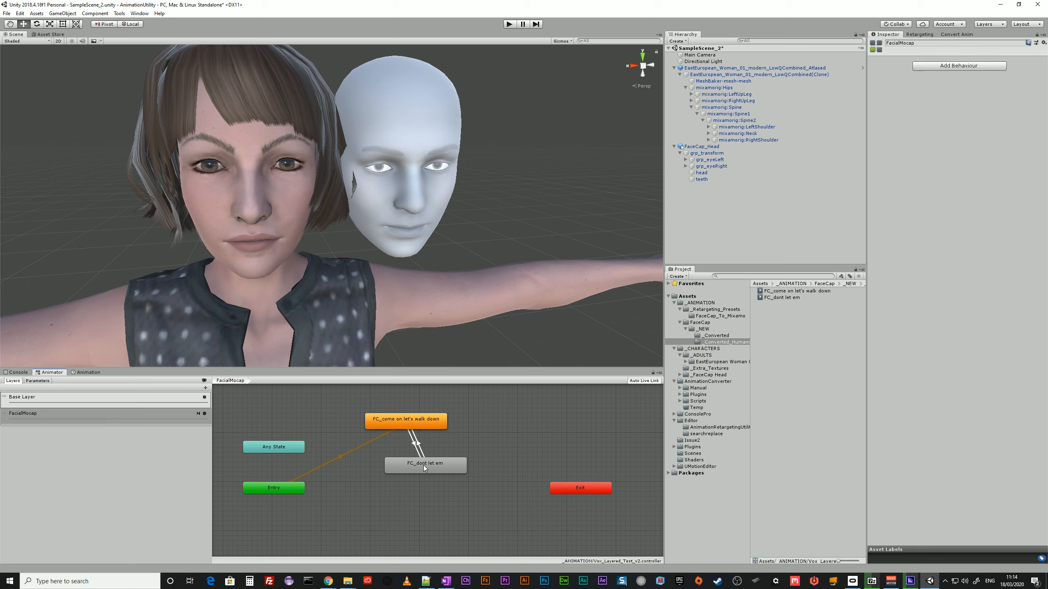
{"action": "left_click_drag", "start_coordinate": [781, 297], "coordinate": [974, 61]}
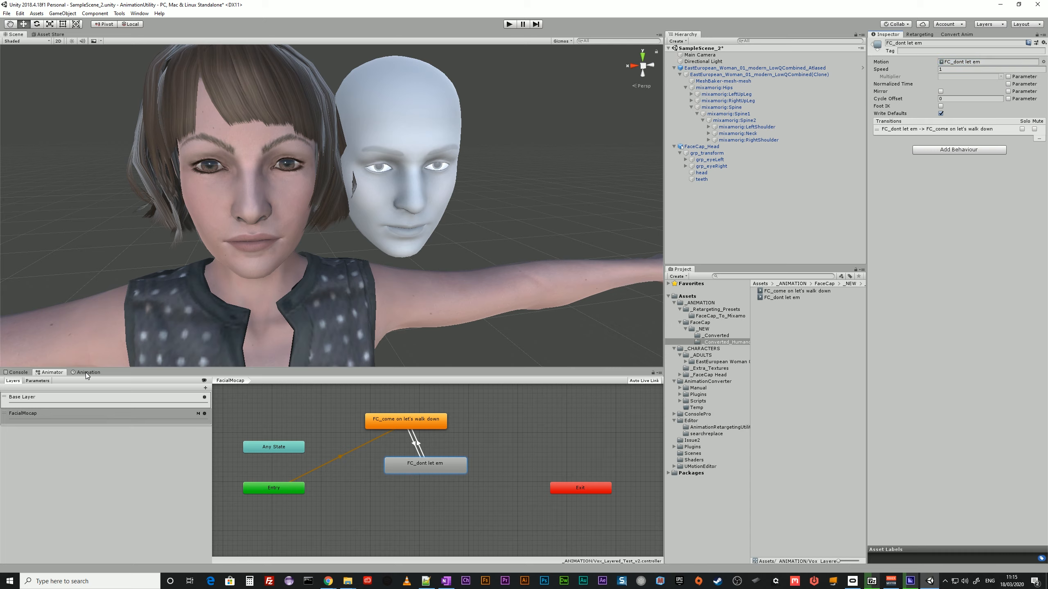
Inspect the FC_come on let's walk down tracks on the character down to the blend shape bindings.
{"action": "left_click", "coordinate": [289, 313]}
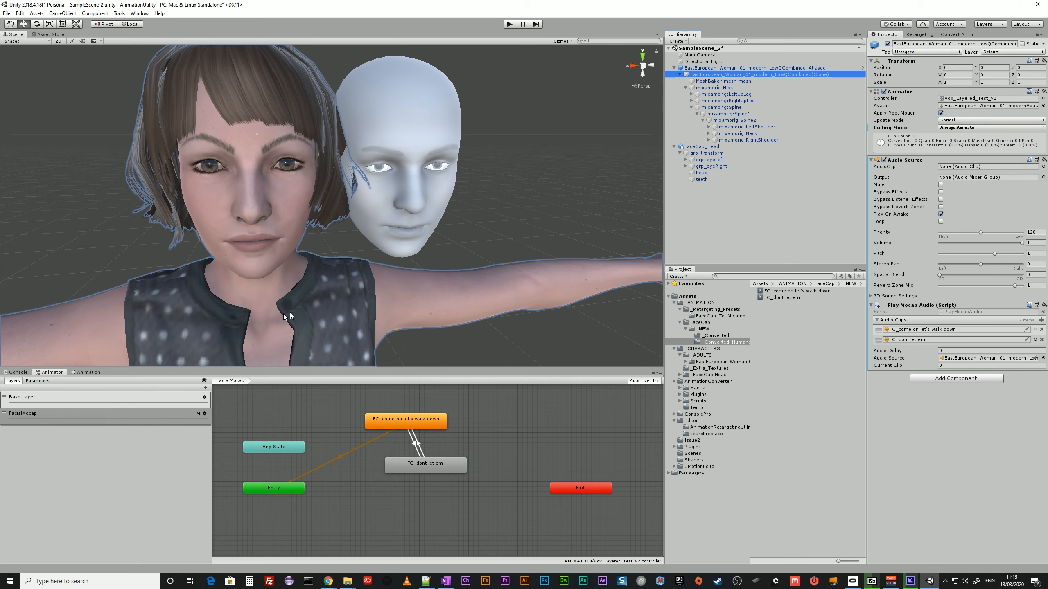
{"action": "left_click", "coordinate": [87, 372]}
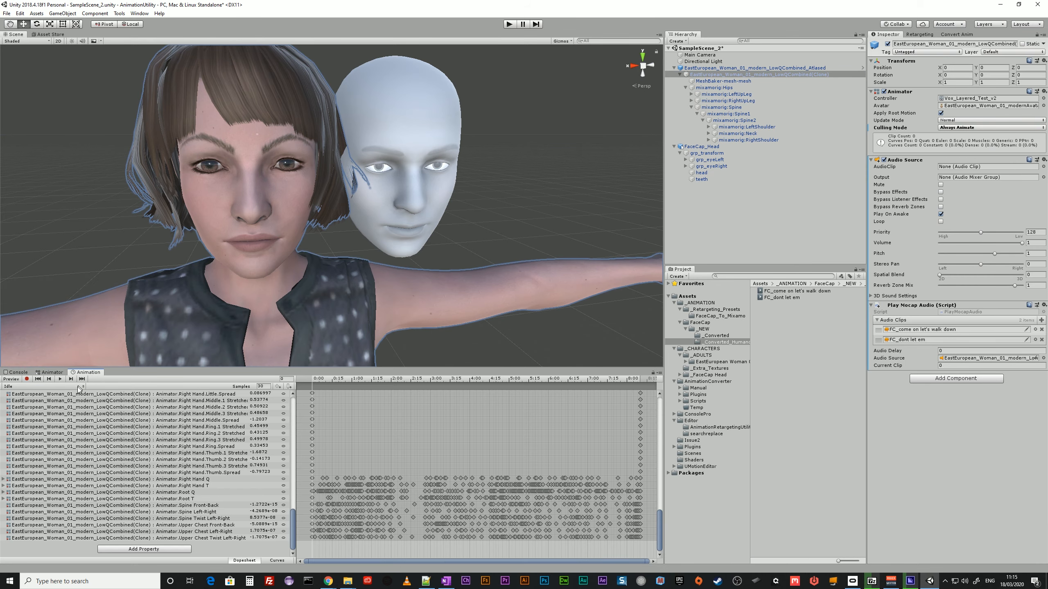
{"action": "left_click", "coordinate": [52, 387]}
{"action": "left_click", "coordinate": [46, 395]}
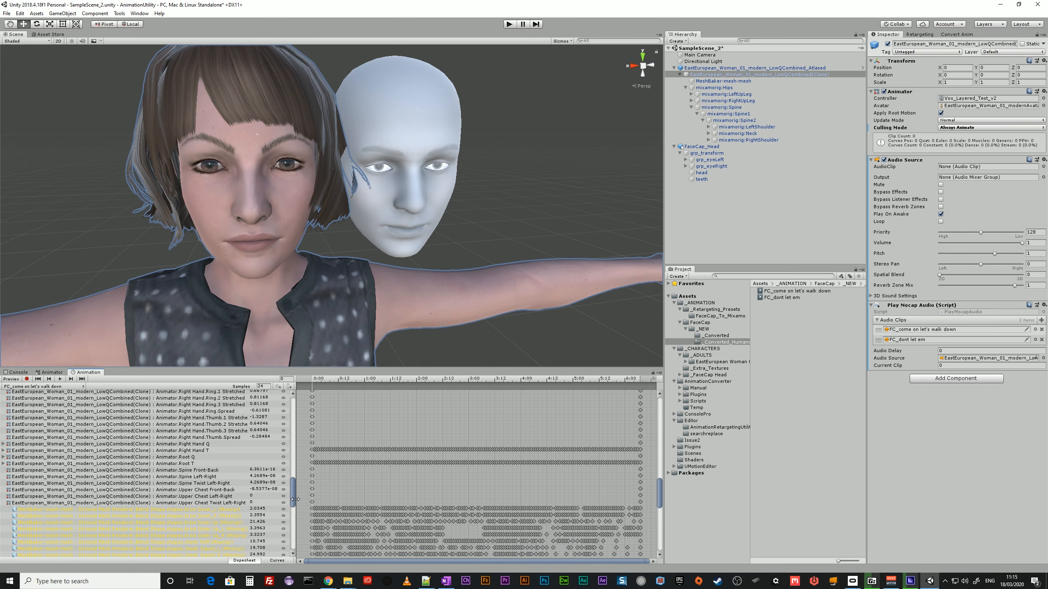
{"action": "scroll", "coordinate": [298, 508], "scroll_direction": "down", "scroll_amount": 5}
{"action": "scroll", "coordinate": [299, 511], "scroll_direction": "down", "scroll_amount": 2}
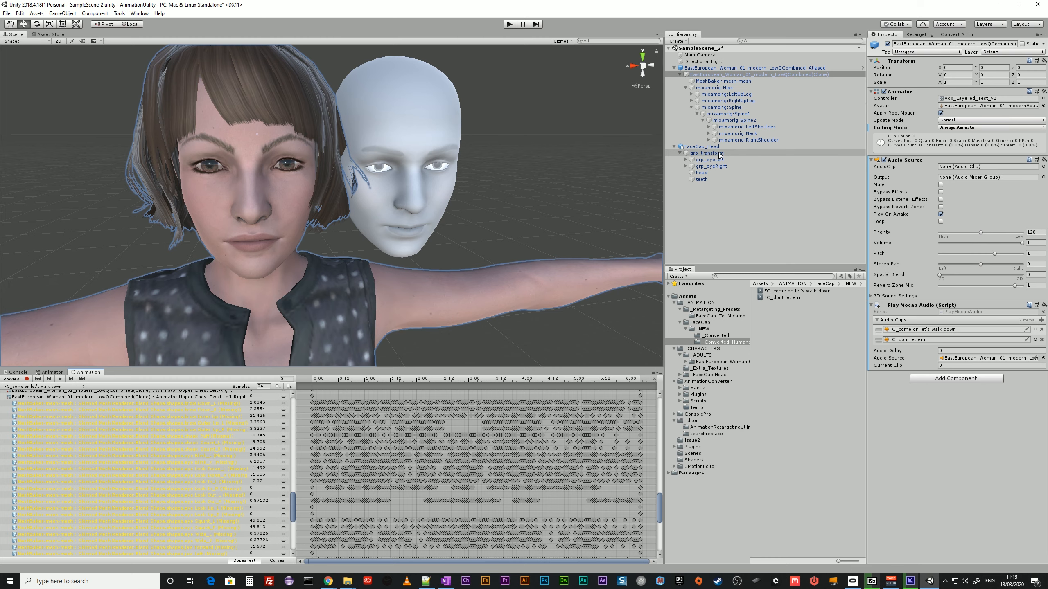
Compare the blend shape names on the FaceCap head with those on the character's MeshBaker-mesh-mesh.
{"action": "left_click", "coordinate": [703, 153]}
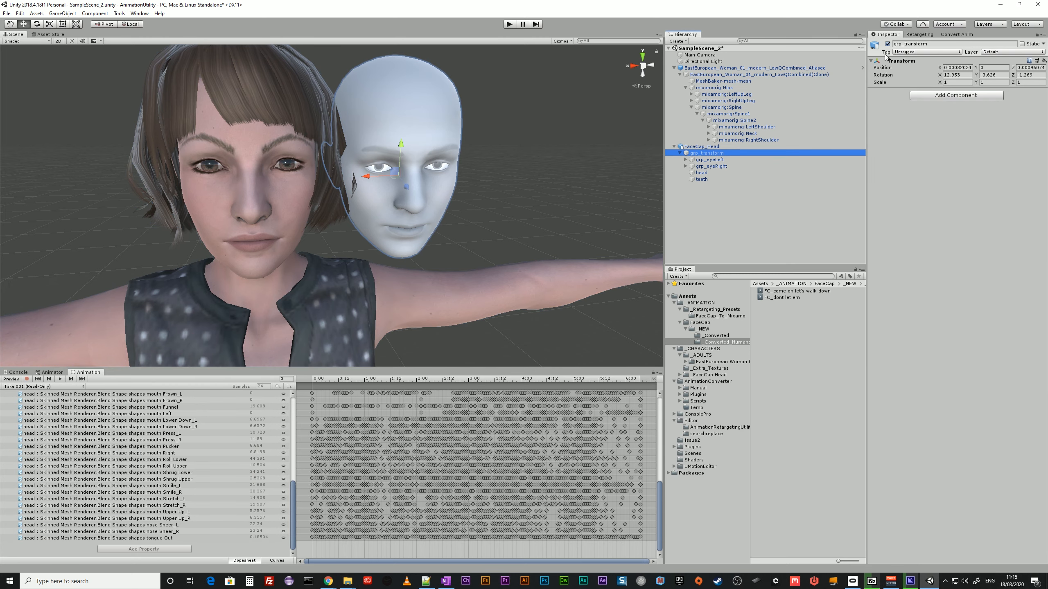
{"action": "left_click", "coordinate": [710, 173]}
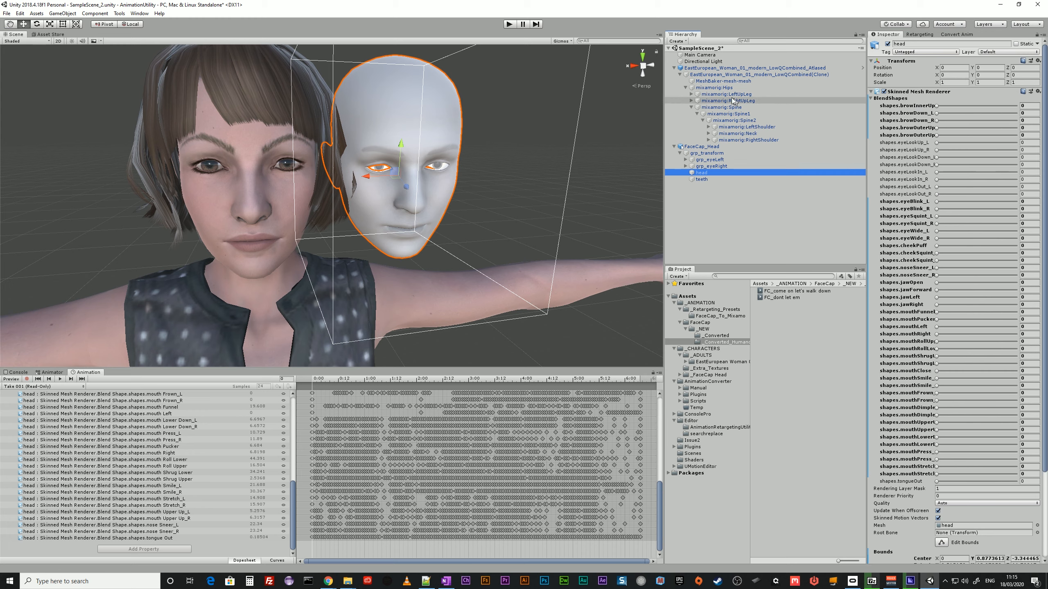
{"action": "left_click", "coordinate": [710, 82]}
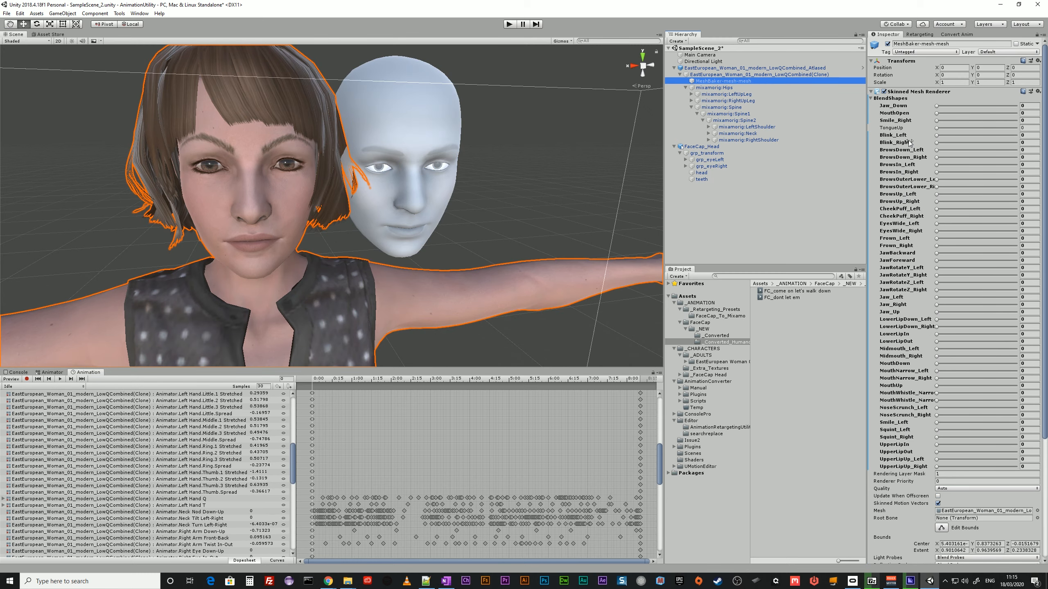
Open the Retargeting window and recheck the blend shape tracks of FC_come on let's walk down with MeshBaker-mesh-mesh selected.
{"action": "left_click", "coordinate": [920, 34]}
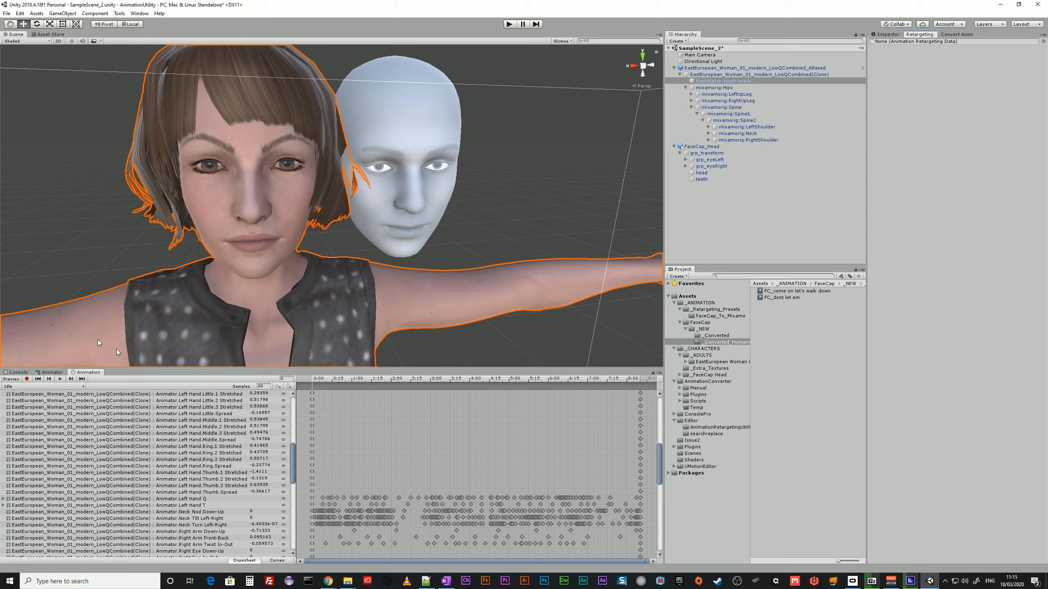
{"action": "left_click", "coordinate": [48, 387]}
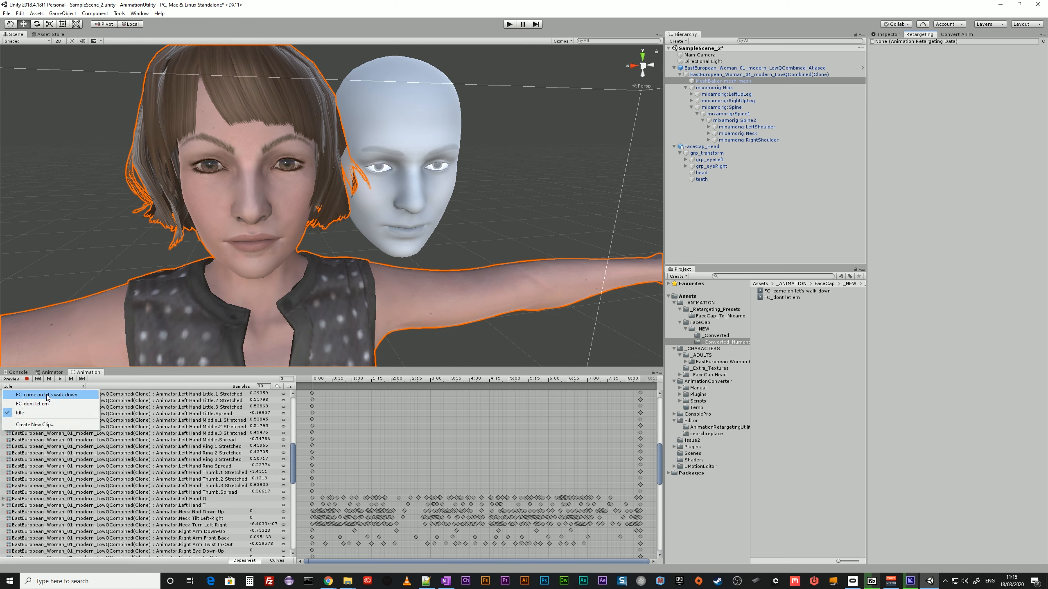
{"action": "left_click", "coordinate": [47, 395]}
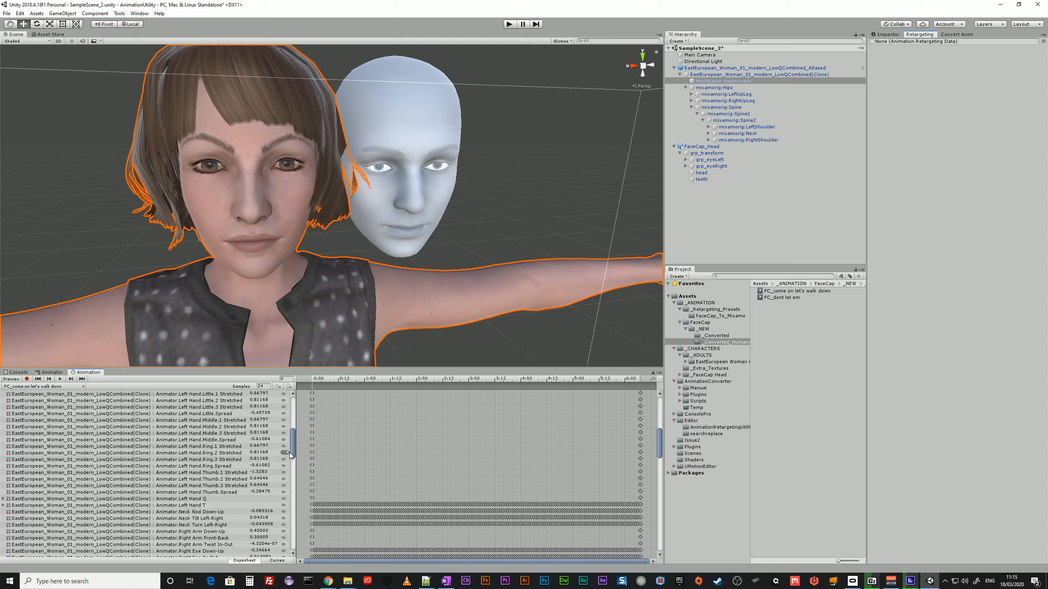
{"action": "left_click_drag", "start_coordinate": [293, 454], "coordinate": [287, 518]}
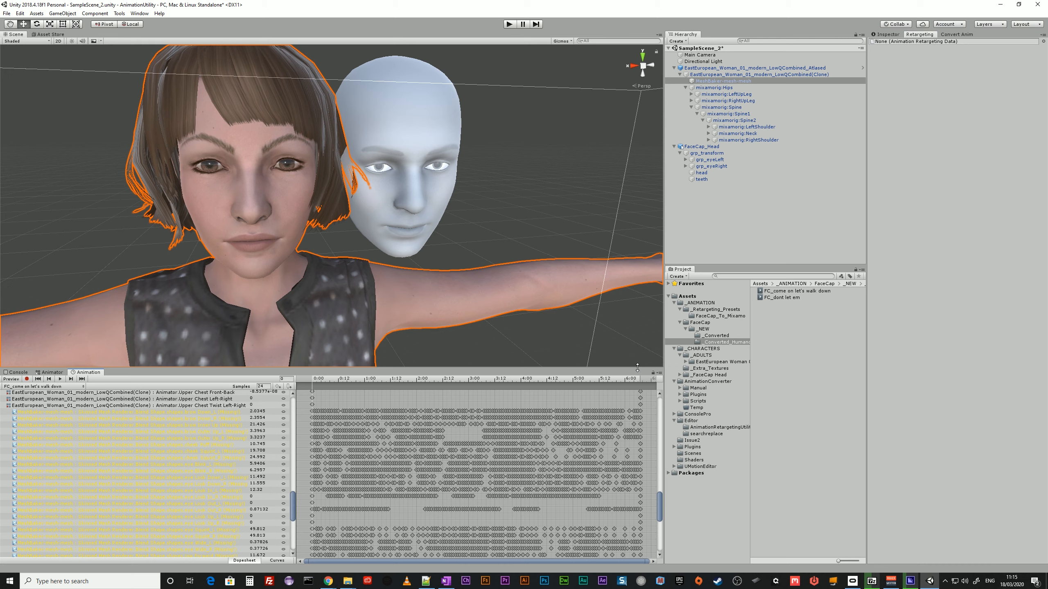
Load the Retargeting_Apple-to-Mixamo_MASTER2_alt preset from FaceCap_To_Mixamo into the Retargeting window and expand its attribute mappings.
{"action": "left_click", "coordinate": [723, 316]}
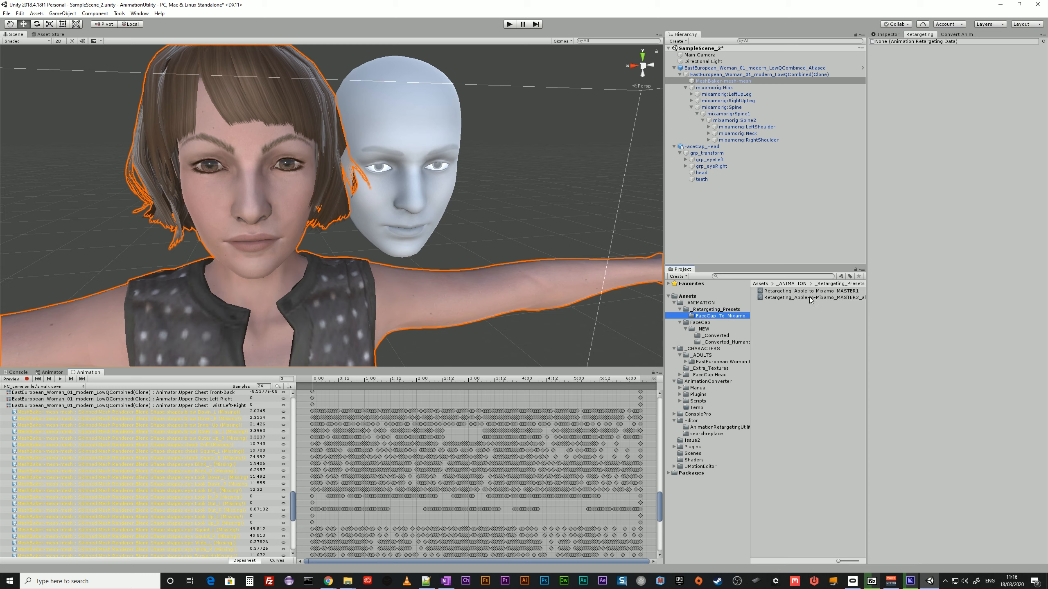
{"action": "left_click_drag", "start_coordinate": [808, 297], "coordinate": [942, 42]}
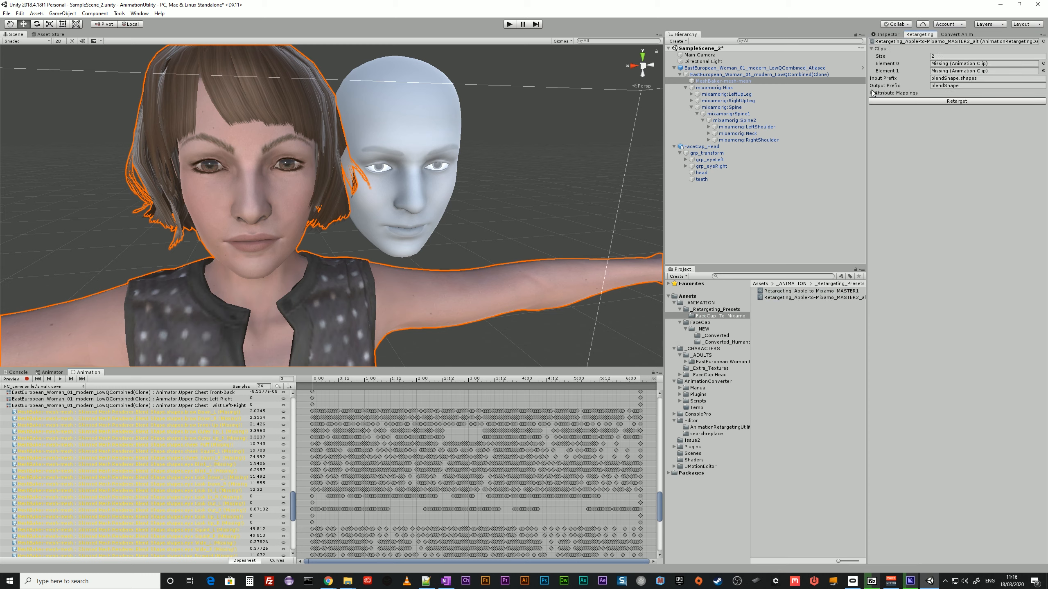
{"action": "left_click", "coordinate": [872, 94]}
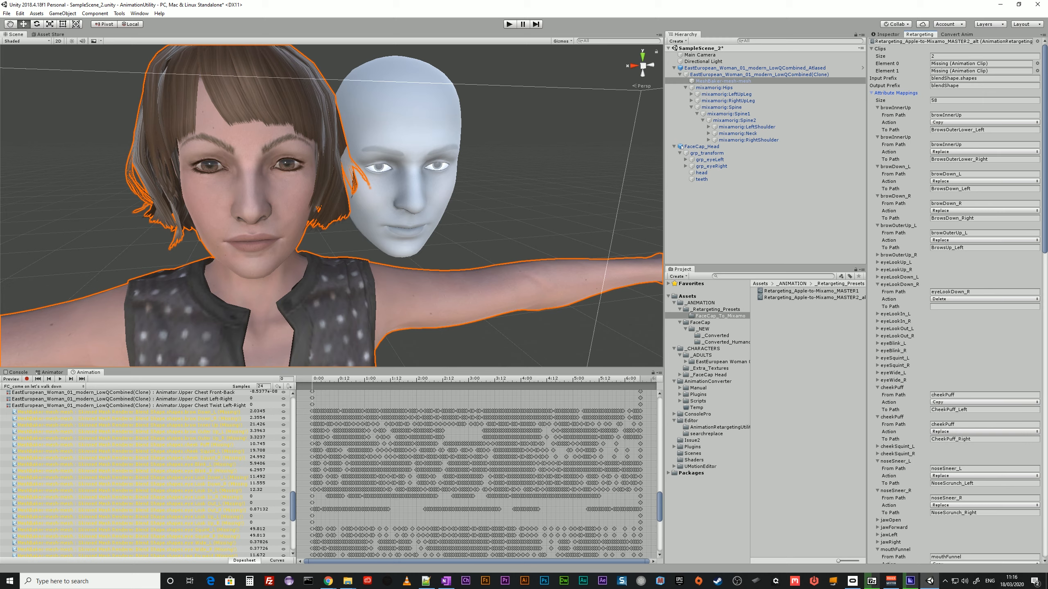
Examine the iOS to Mixamo Blendshapes (visual) document in the browser, from browInnerUp to the mouthFunnel and mouthPucker variants.
{"action": "left_click_drag", "start_coordinate": [1047, 39], "coordinate": [233, 39]}
{"action": "left_click", "coordinate": [268, 46]}
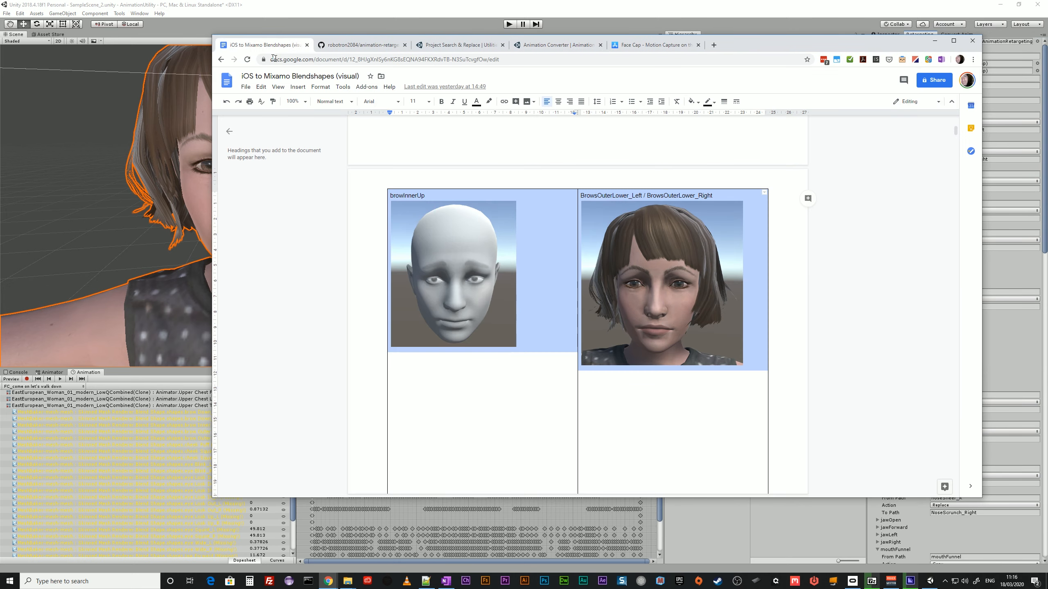
{"action": "scroll", "coordinate": [577, 305], "scroll_direction": "down", "scroll_amount": 20}
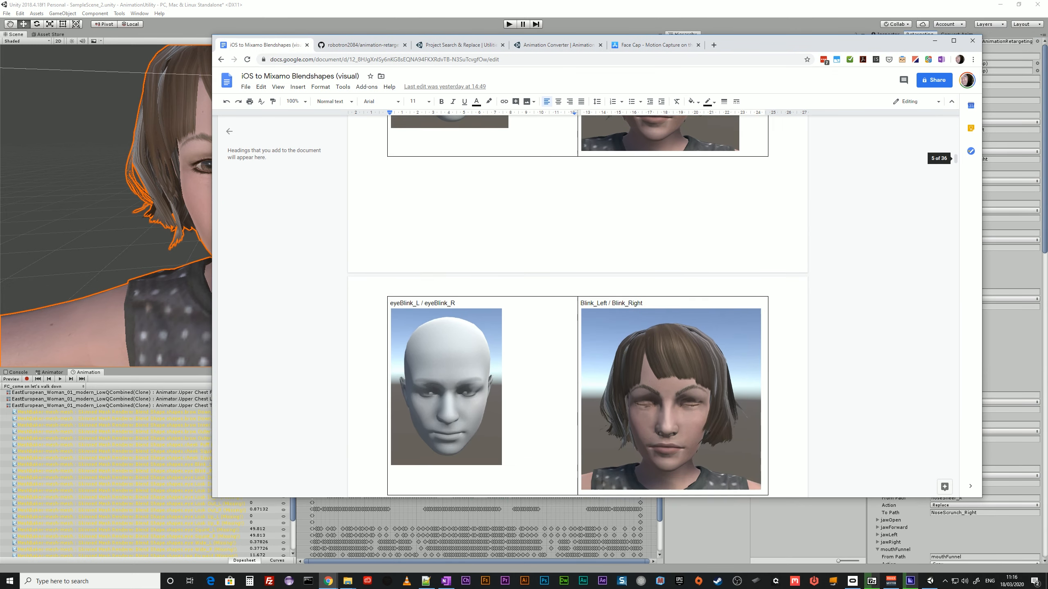
{"action": "scroll", "coordinate": [478, 297], "scroll_direction": "down", "scroll_amount": 10}
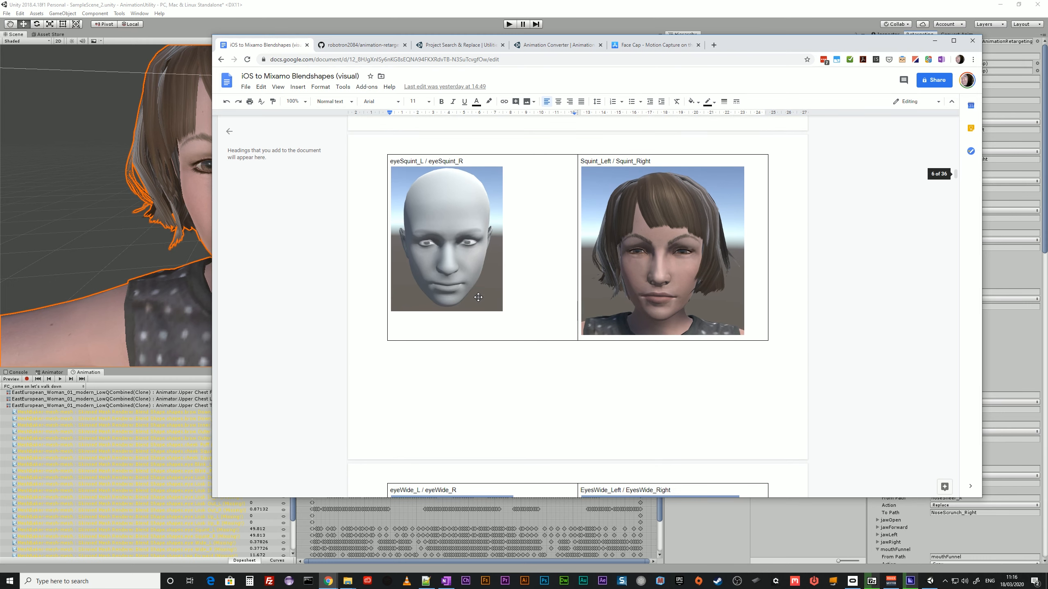
{"action": "scroll", "coordinate": [479, 298], "scroll_direction": "down", "scroll_amount": 10}
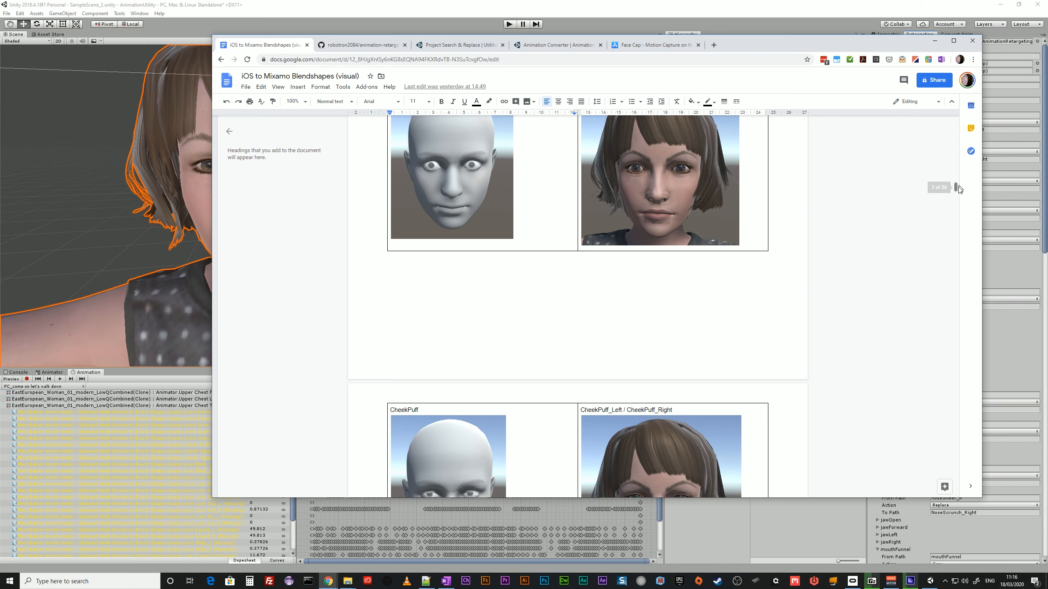
{"action": "left_click_drag", "start_coordinate": [956, 188], "coordinate": [982, 257]}
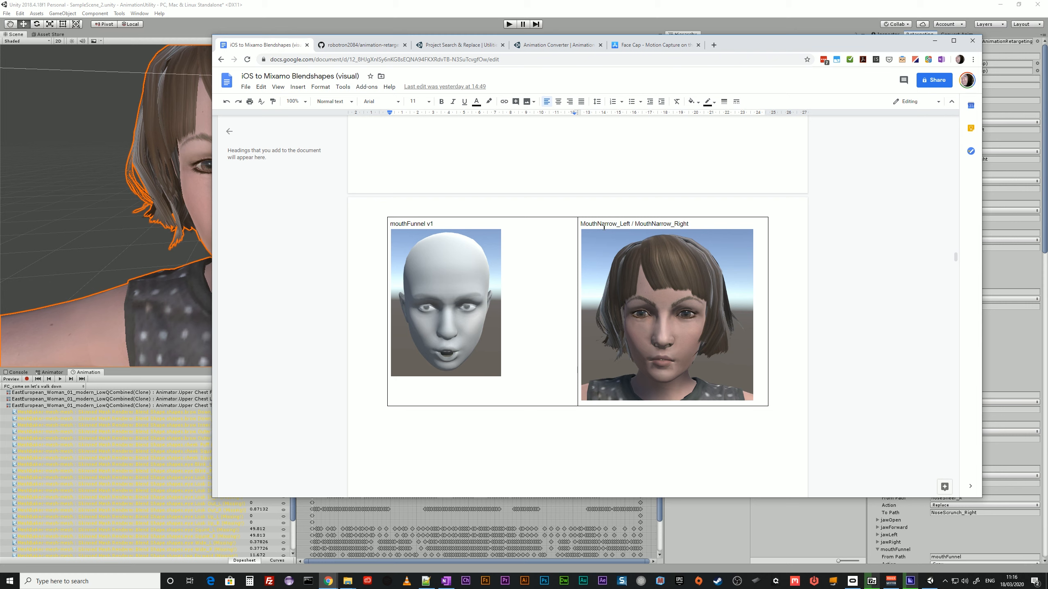
{"action": "scroll", "coordinate": [711, 372], "scroll_direction": "down", "scroll_amount": 4}
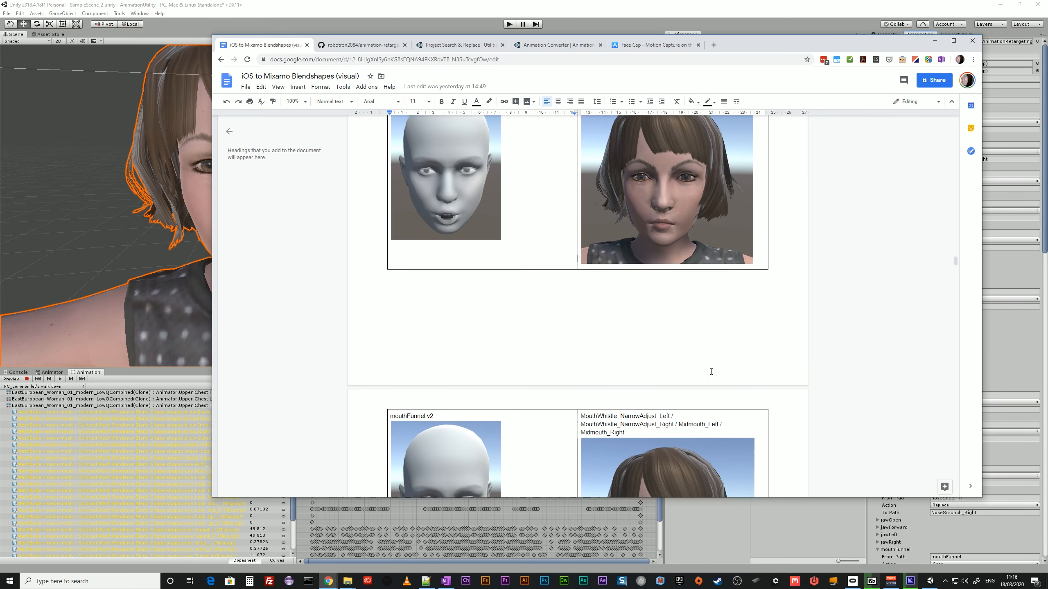
{"action": "scroll", "coordinate": [711, 372], "scroll_direction": "down", "scroll_amount": 4}
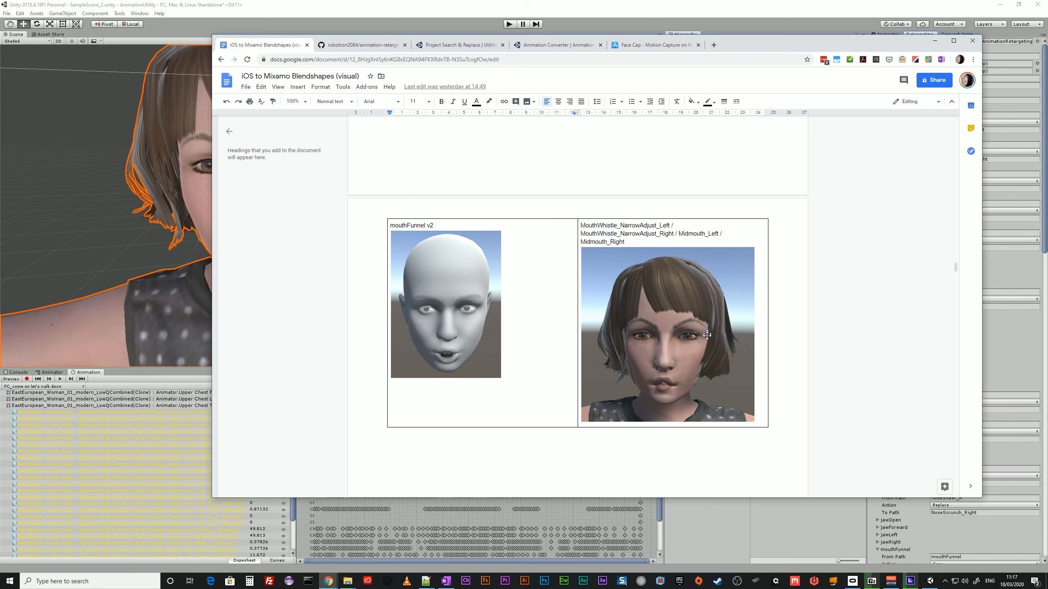
{"action": "scroll", "coordinate": [807, 395], "scroll_direction": "down", "scroll_amount": 8}
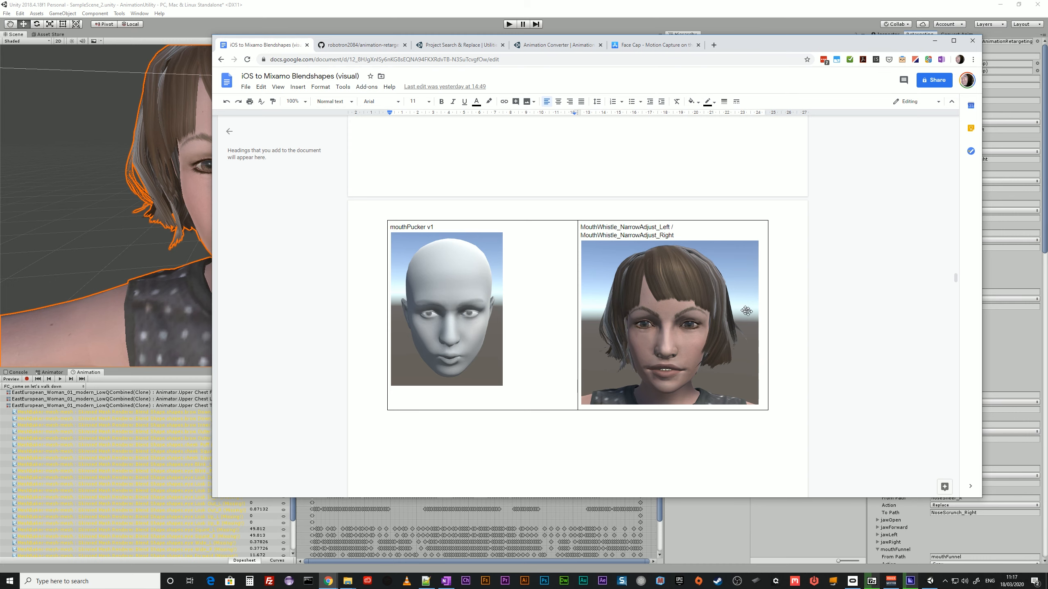
{"action": "scroll", "coordinate": [661, 269], "scroll_direction": "down", "scroll_amount": 1}
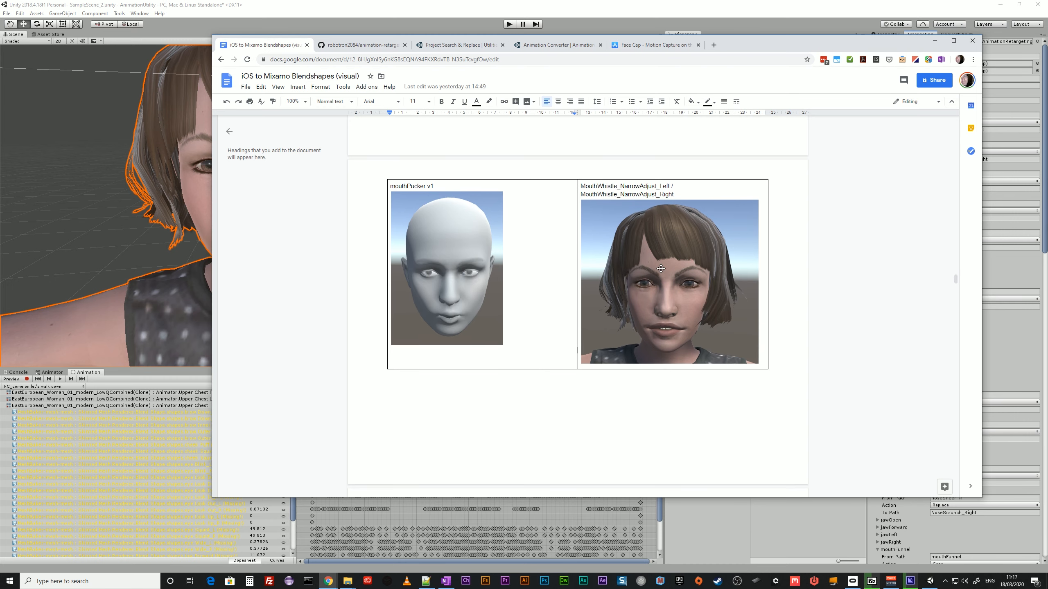
{"action": "scroll", "coordinate": [668, 300], "scroll_direction": "down", "scroll_amount": 6}
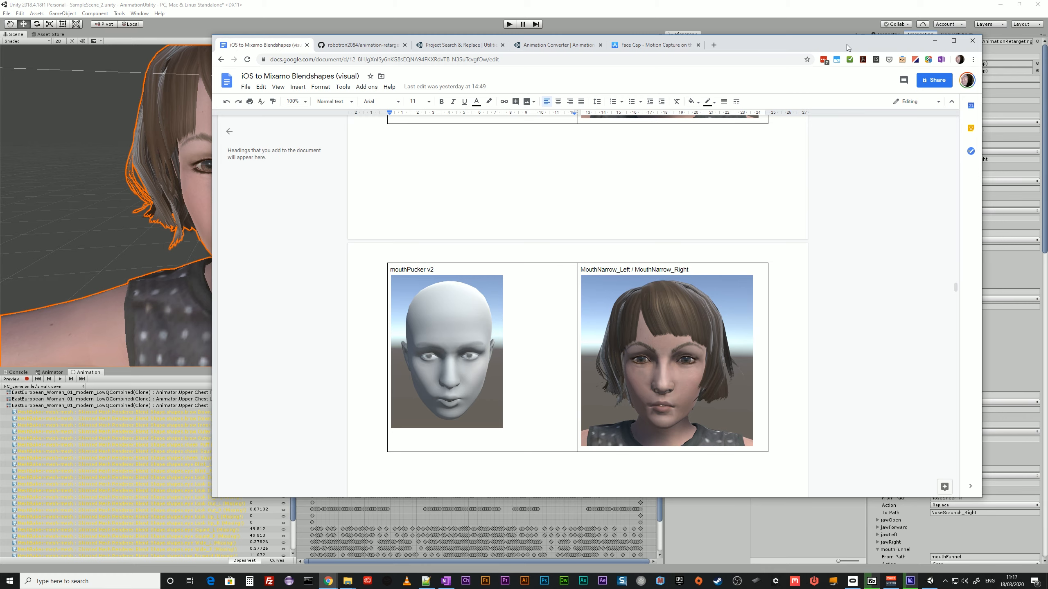
{"action": "left_click_drag", "start_coordinate": [847, 44], "coordinate": [1047, 48]}
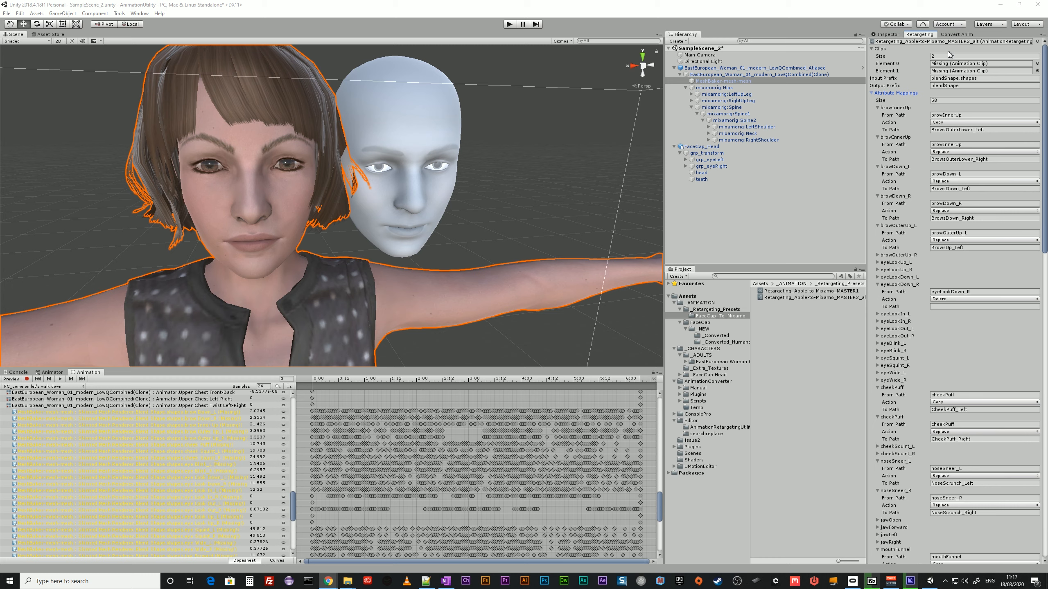
Assign the _Converted_Humanoid clips FC_come on let's walk down and FC_dont let em to Element 0 and Element 1 of the preset.
{"action": "left_click", "coordinate": [712, 341]}
{"action": "left_click_drag", "start_coordinate": [787, 297], "coordinate": [955, 64]}
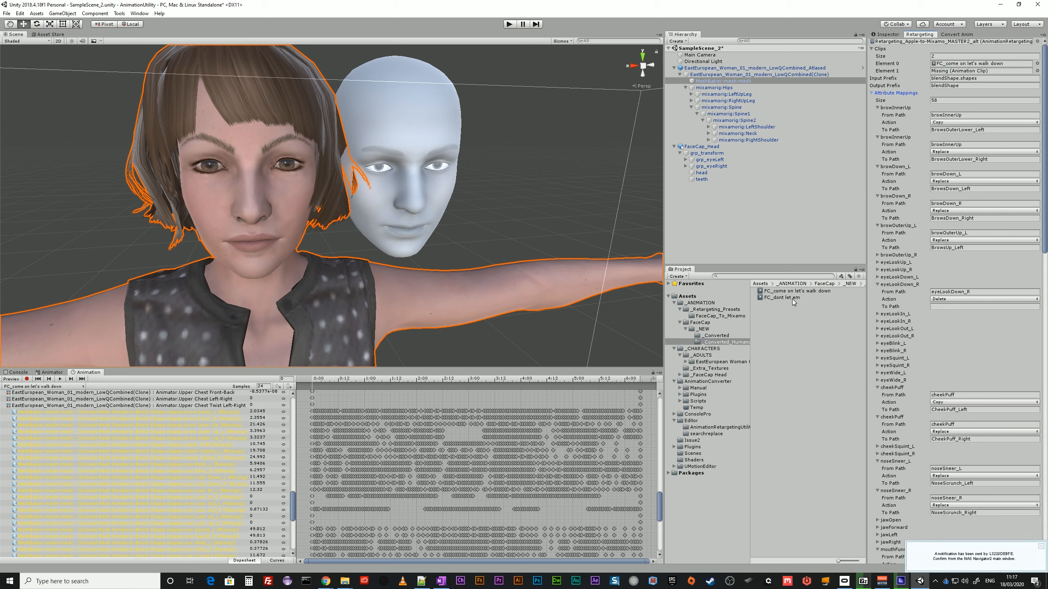
{"action": "left_click_drag", "start_coordinate": [793, 299], "coordinate": [941, 73]}
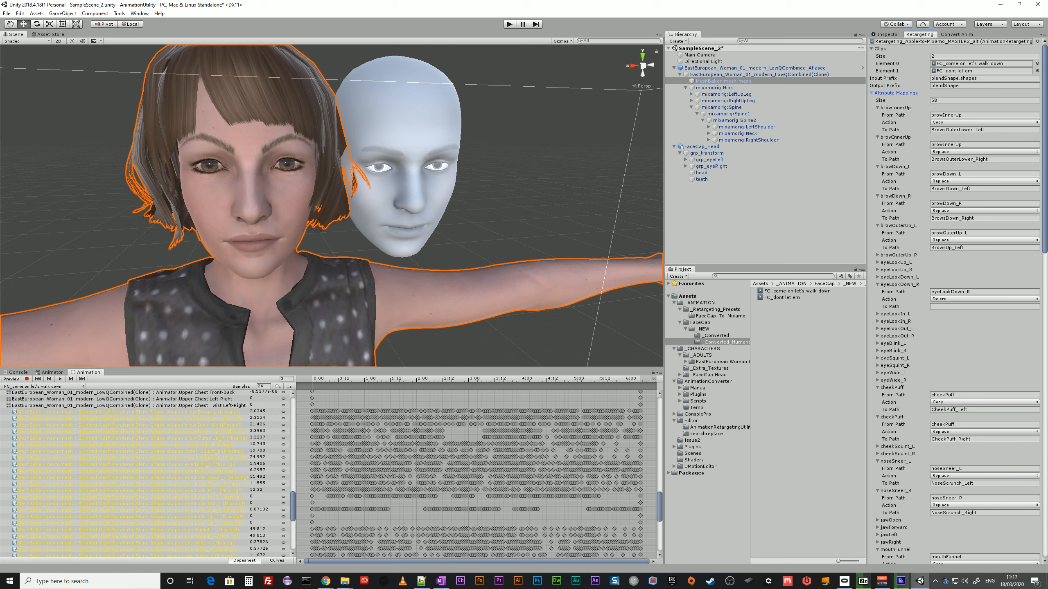
Compare the browInnerUp and browDown_L mappings in the preset with the browInnerUp reference pictures in the blend shapes document.
{"action": "left_click", "coordinate": [933, 115]}
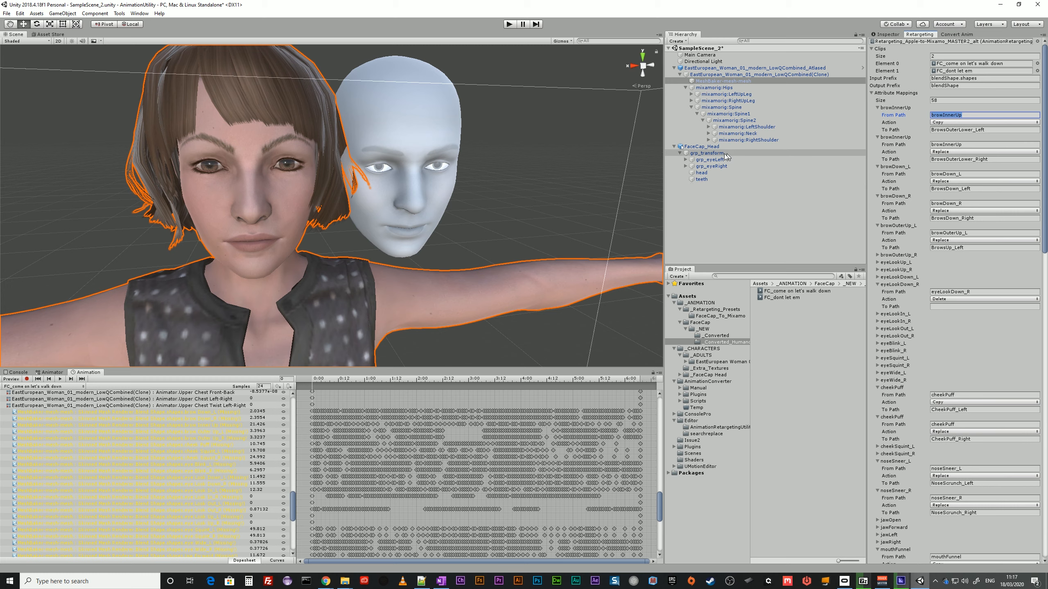
{"action": "key", "text": "Tab"}
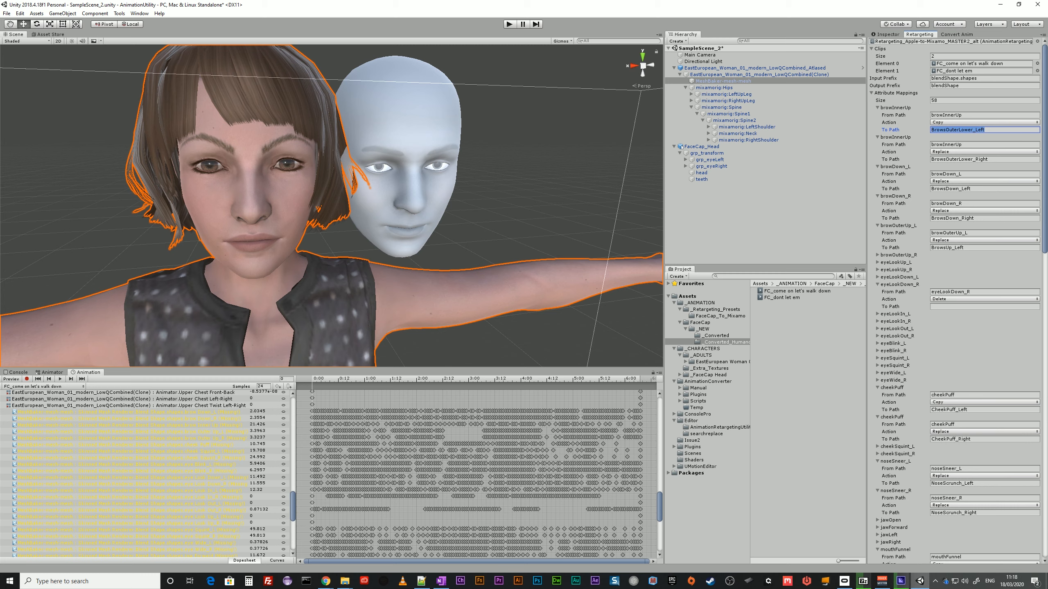
{"action": "left_click", "coordinate": [948, 174]}
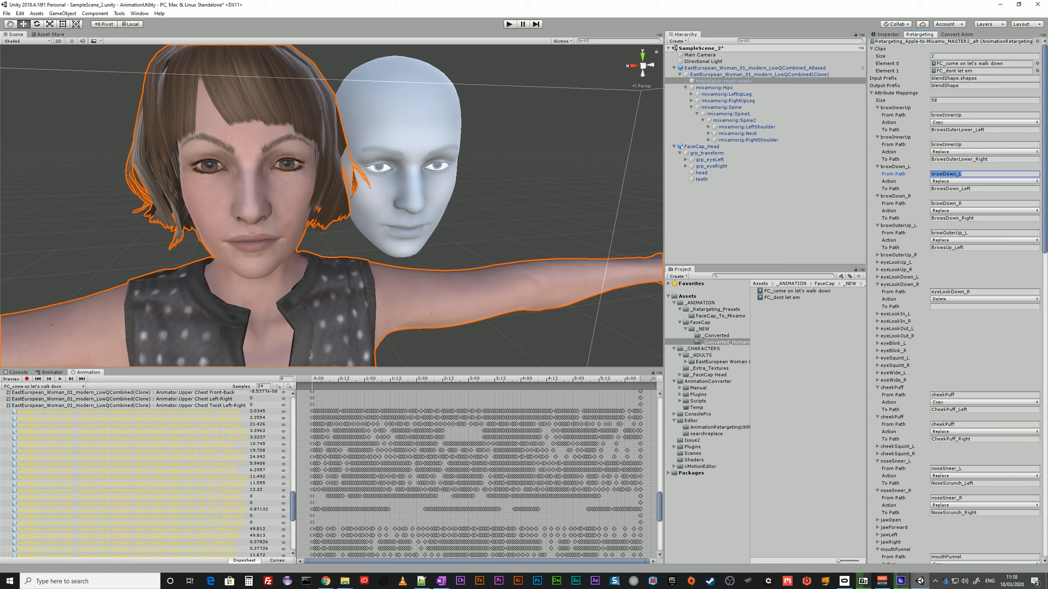
{"action": "left_click", "coordinate": [948, 115]}
{"action": "left_click", "coordinate": [947, 174]}
{"action": "left_click", "coordinate": [957, 115]}
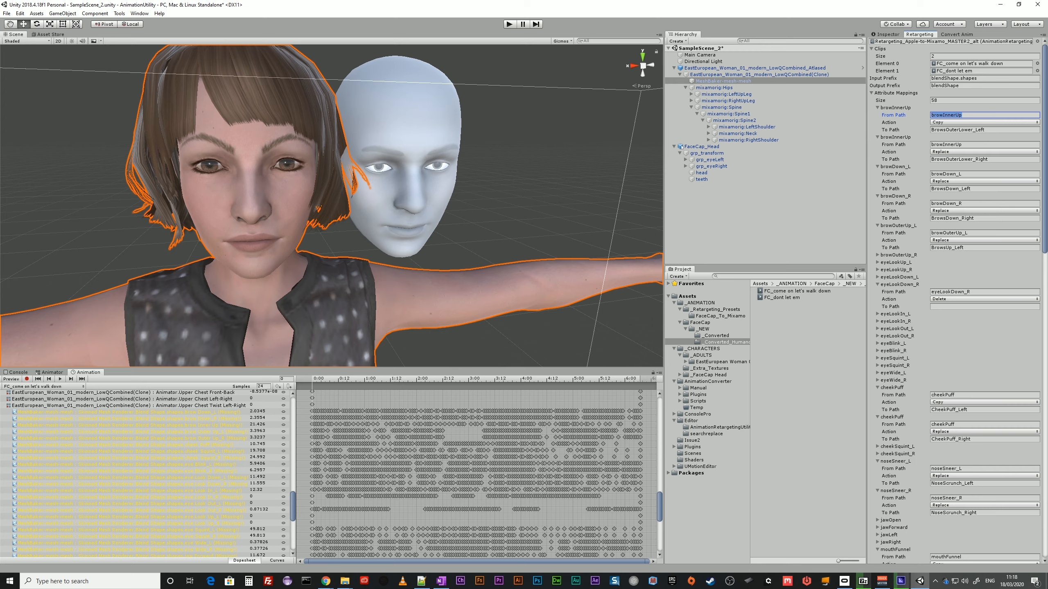
{"action": "key", "text": "alt+Tab"}
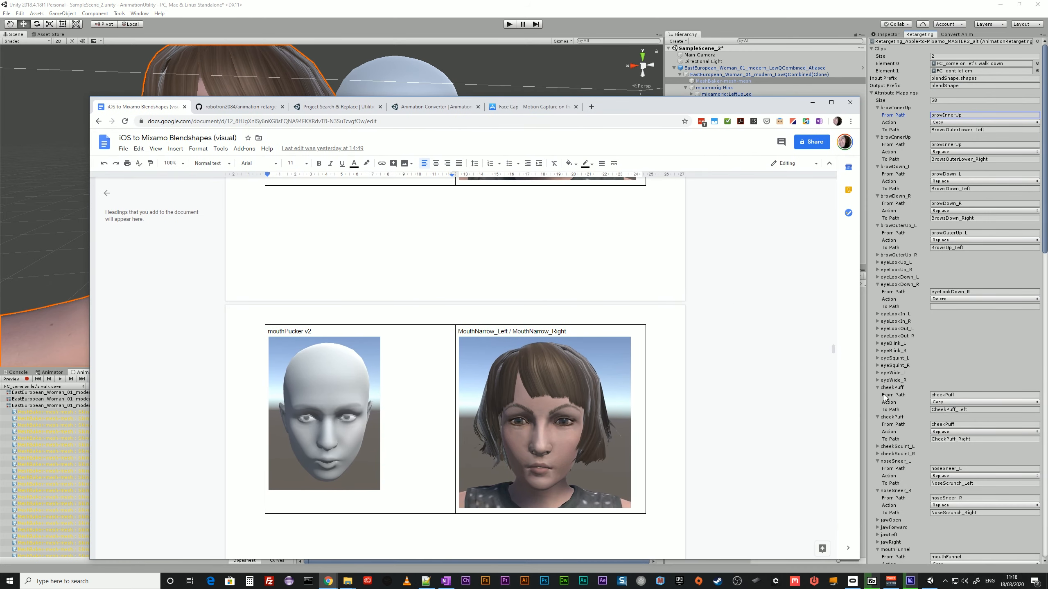
{"action": "left_click_drag", "start_coordinate": [833, 349], "coordinate": [809, 195]}
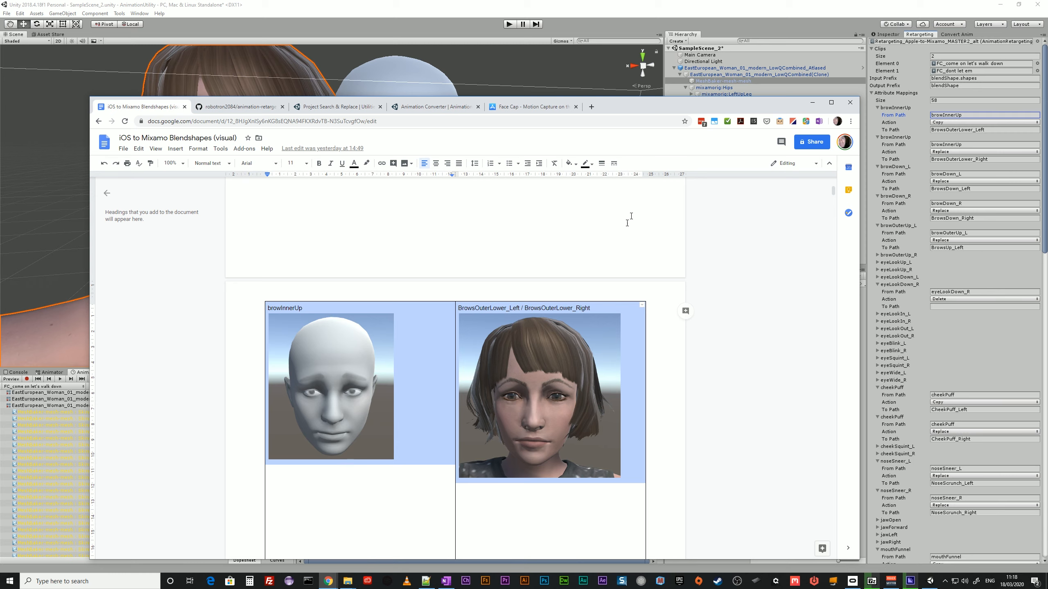
{"action": "key", "text": "alt+Tab"}
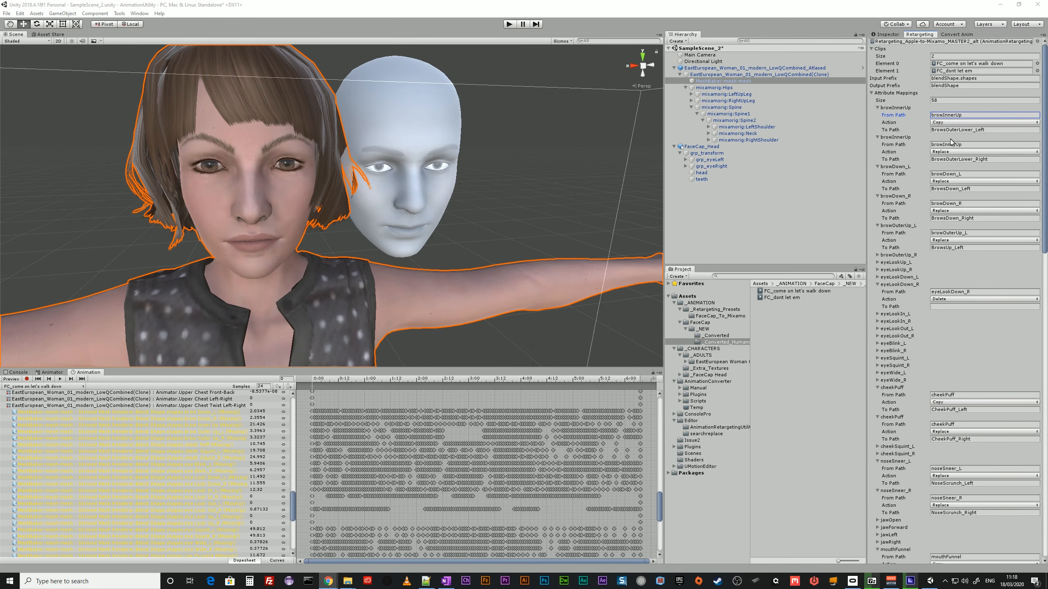
Review the paths and actions of the two browInnerUp mappings, the browDown_L mapping and the eyeLookDown_R mapping.
{"action": "left_click", "coordinate": [969, 115]}
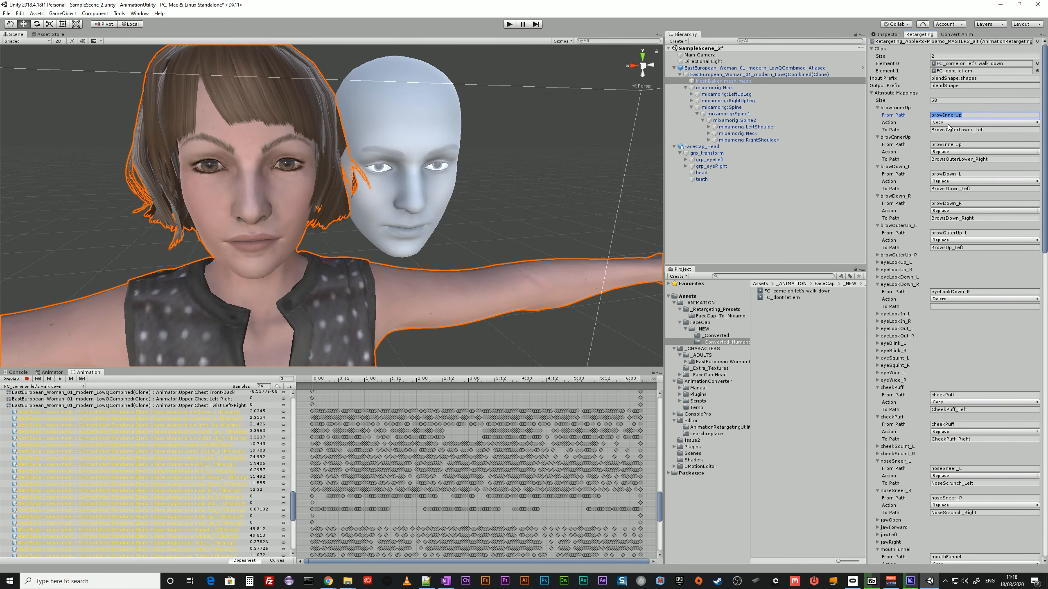
{"action": "left_click", "coordinate": [989, 130]}
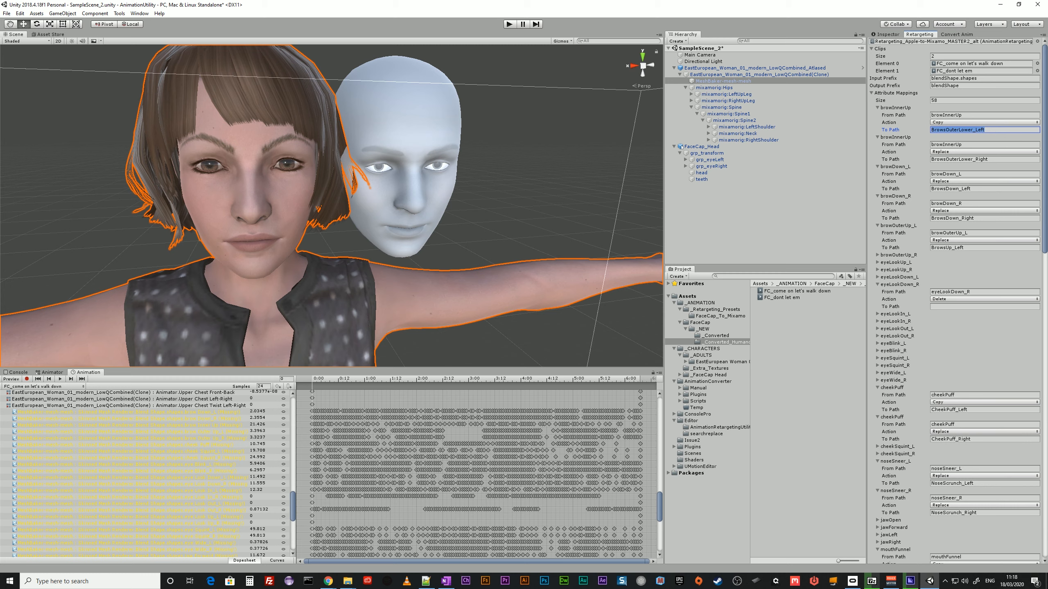
{"action": "left_click", "coordinate": [962, 145]}
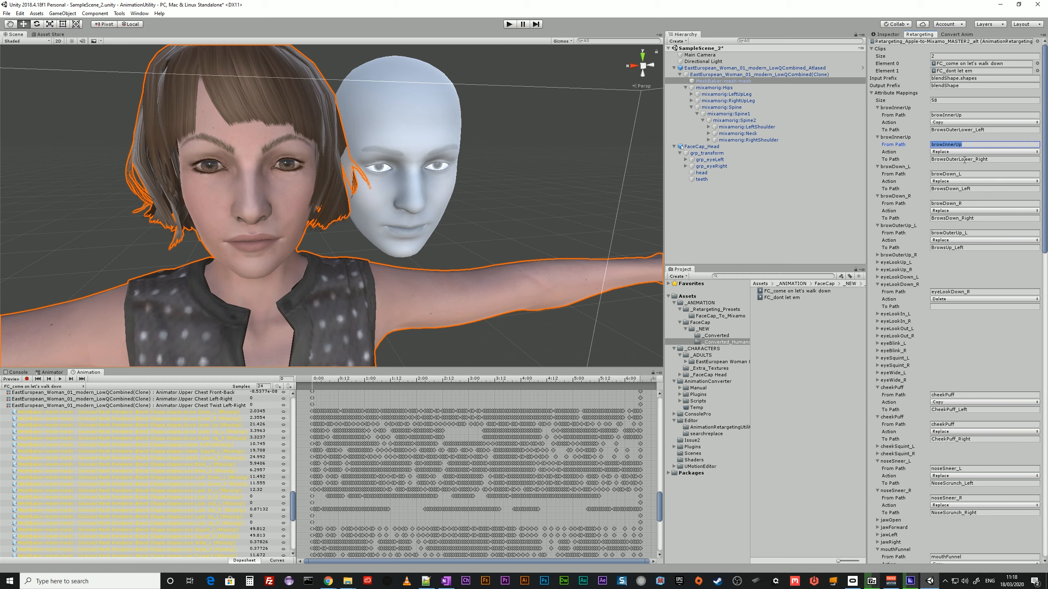
{"action": "left_click", "coordinate": [947, 114]}
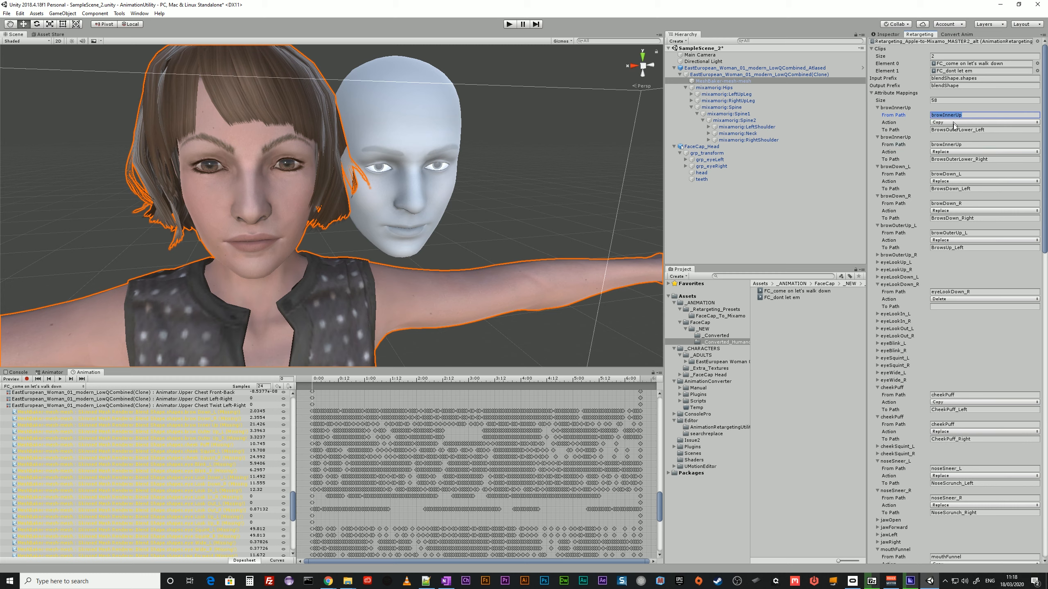
{"action": "left_click", "coordinate": [957, 130]}
{"action": "left_click", "coordinate": [964, 160]}
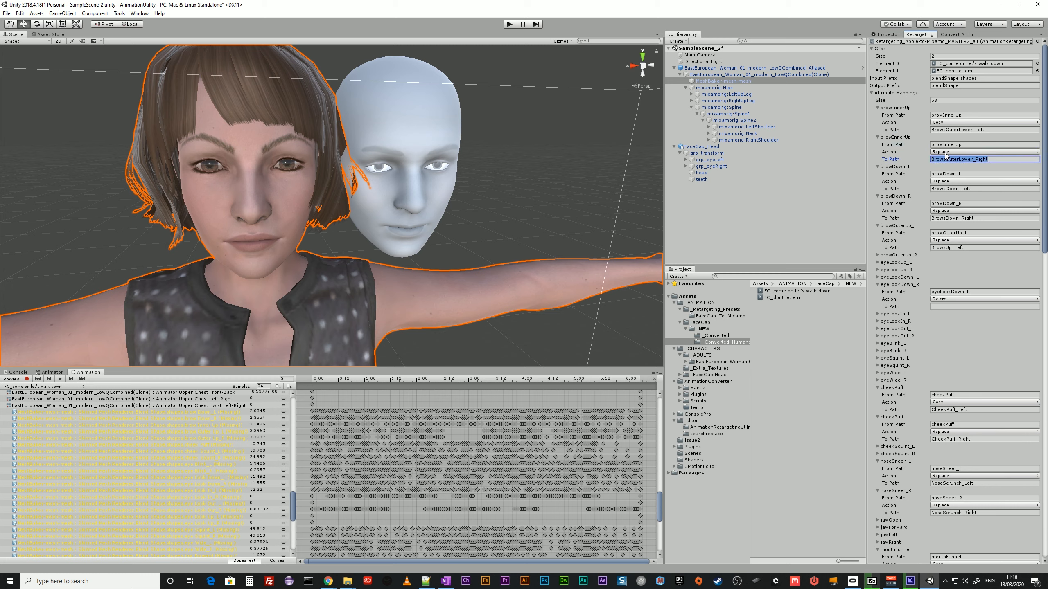
{"action": "left_click", "coordinate": [954, 176]}
{"action": "left_click", "coordinate": [949, 189]}
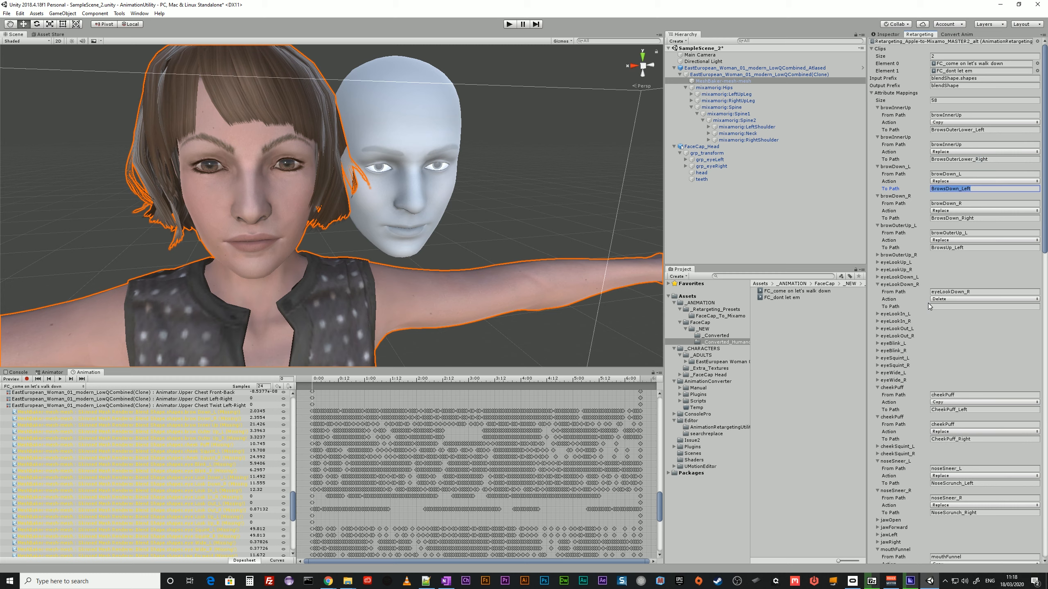
{"action": "left_click", "coordinate": [953, 292]}
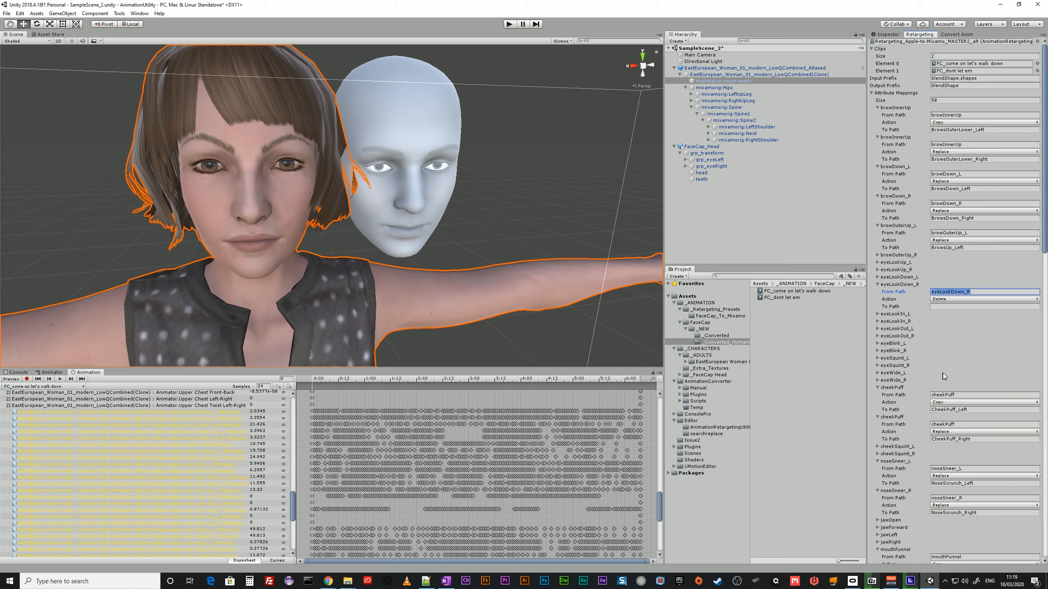
Collapse the attribute mappings and run Retarget on the two assigned FaceCap clips.
{"action": "left_click", "coordinate": [871, 94]}
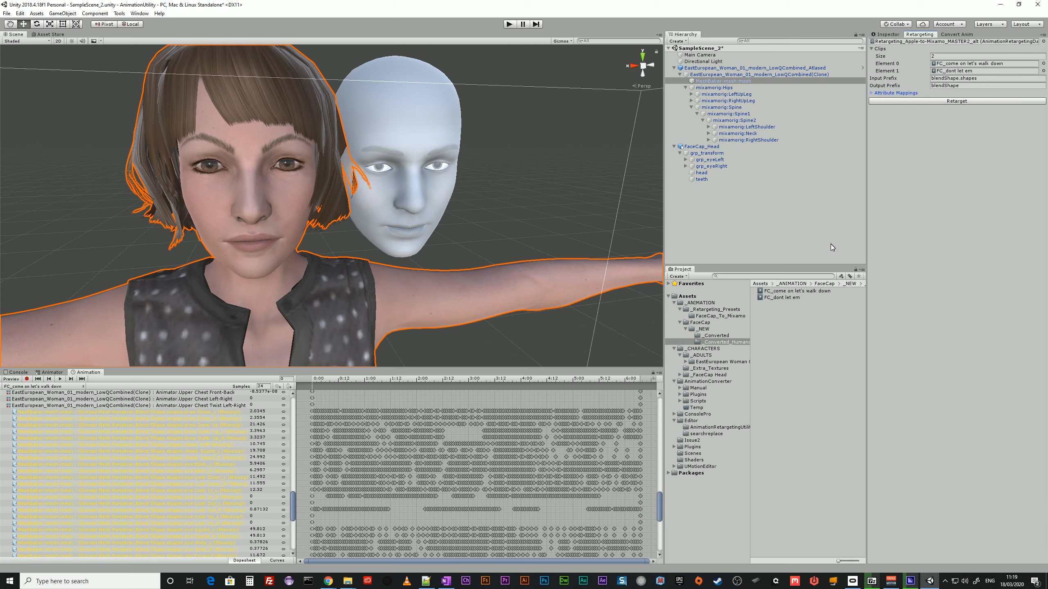
{"action": "left_click", "coordinate": [953, 65]}
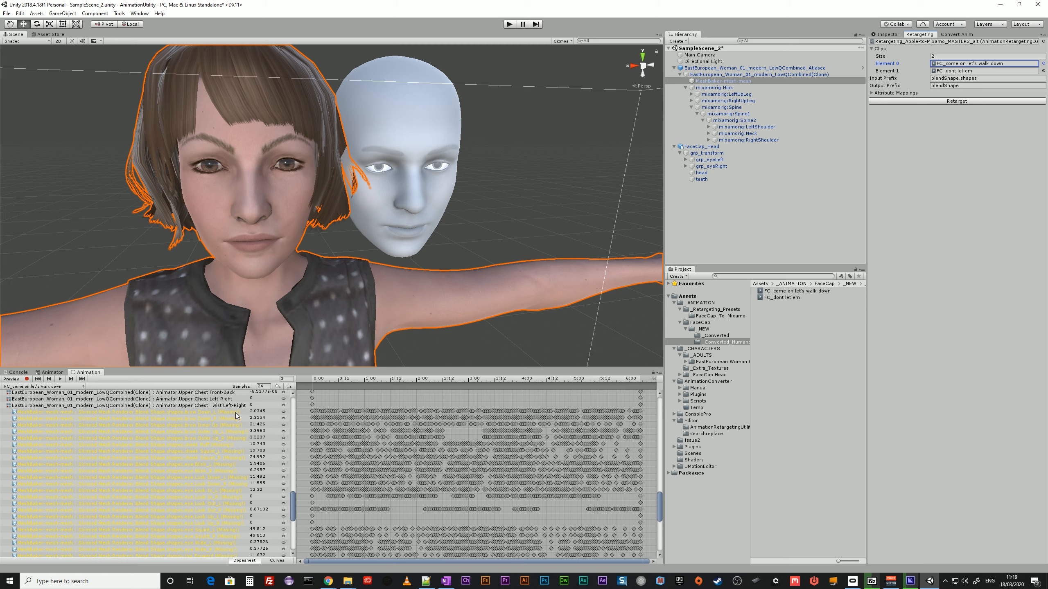
{"action": "left_click", "coordinate": [933, 101]}
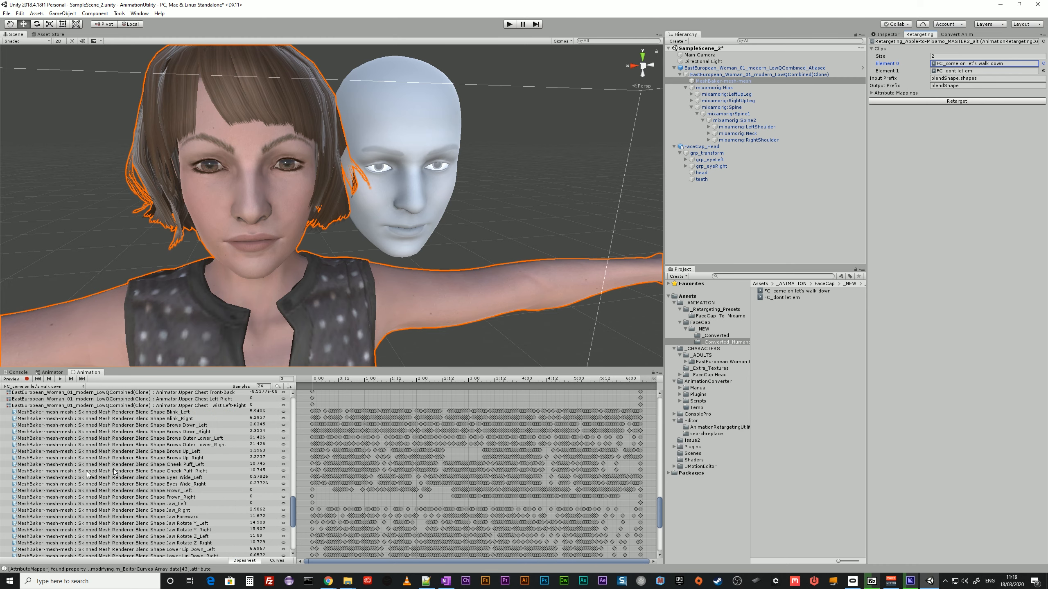
Check the MeshBaker-mesh-mesh blend shape tracks of both retargeted clips, comparing Brows Outer Lower_Left and Brows Outer Lower_Right with the attribute mappings.
{"action": "left_click", "coordinate": [874, 93]}
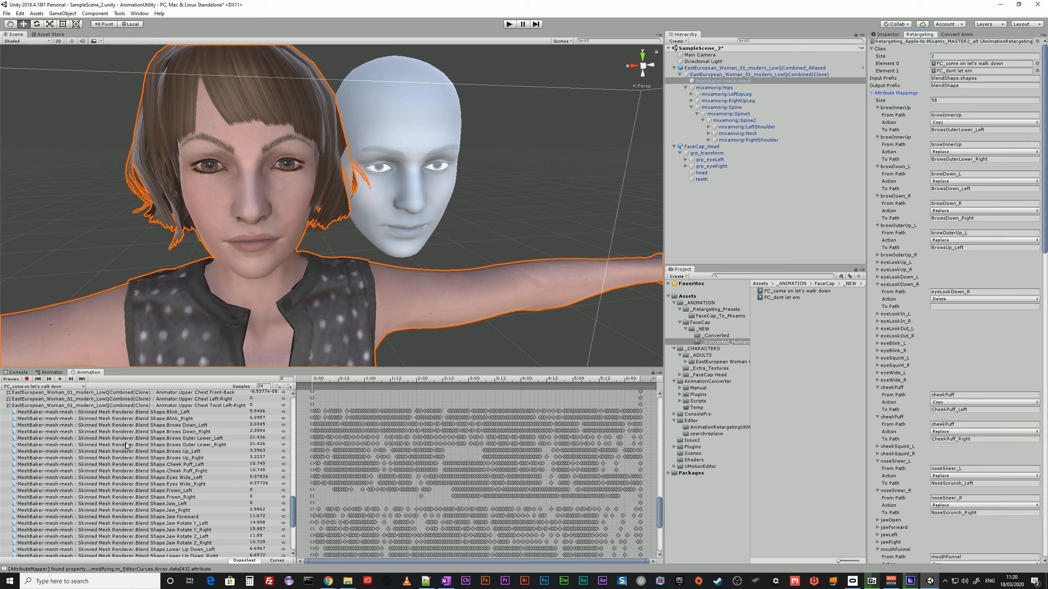
{"action": "left_click", "coordinate": [221, 437]}
{"action": "left_click", "coordinate": [224, 445]}
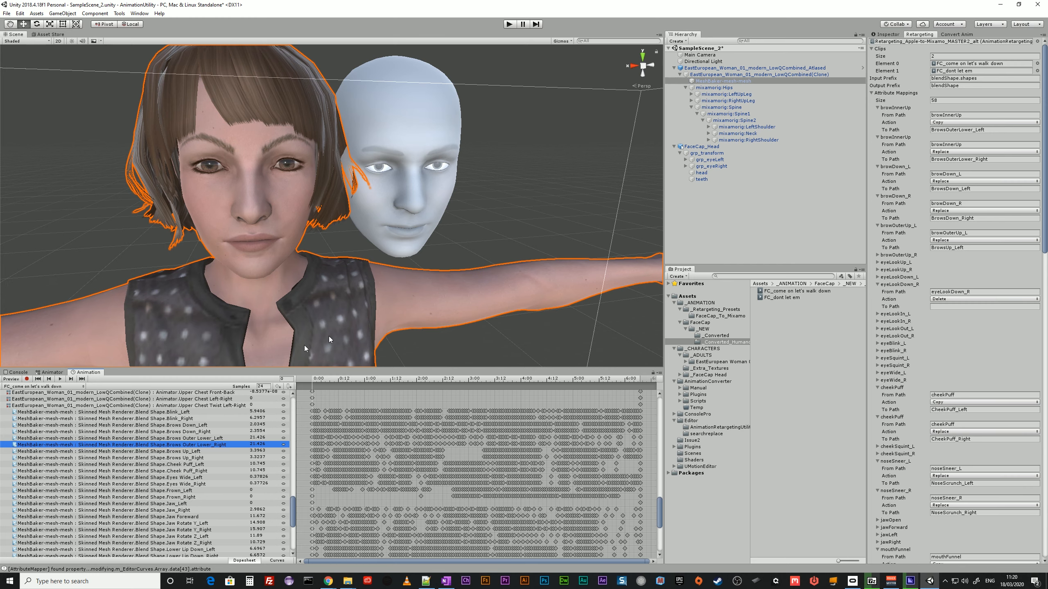
{"action": "left_click", "coordinate": [59, 386]}
{"action": "left_click", "coordinate": [49, 405]}
{"action": "scroll", "coordinate": [66, 491], "scroll_direction": "up", "scroll_amount": 3}
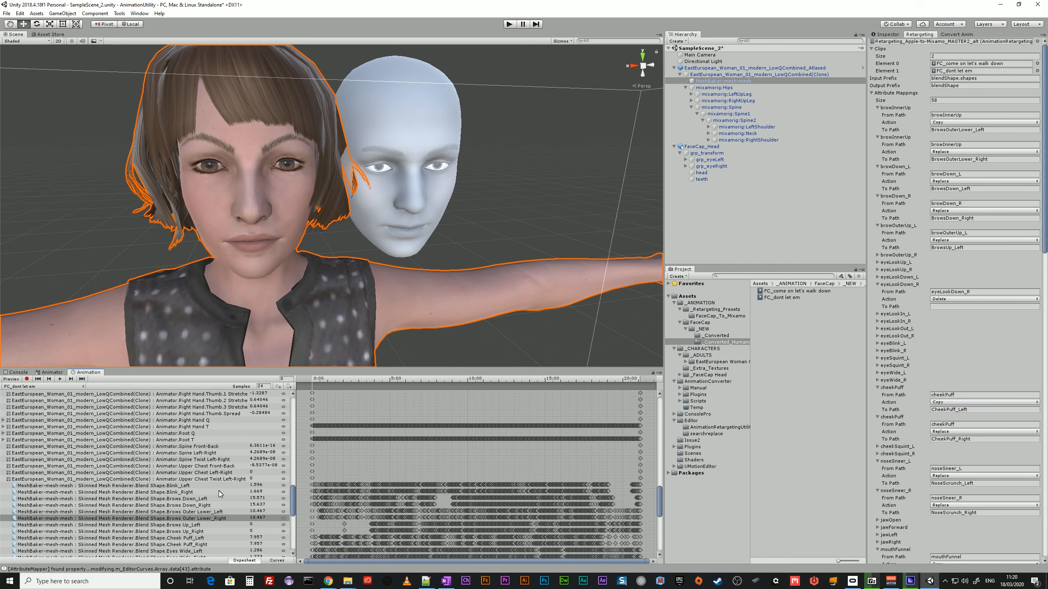
Move the FC_dont let em state farther below FC_come on let's walk down in the FacialMocap layer graph.
{"action": "left_click", "coordinate": [725, 213]}
{"action": "left_click", "coordinate": [57, 373]}
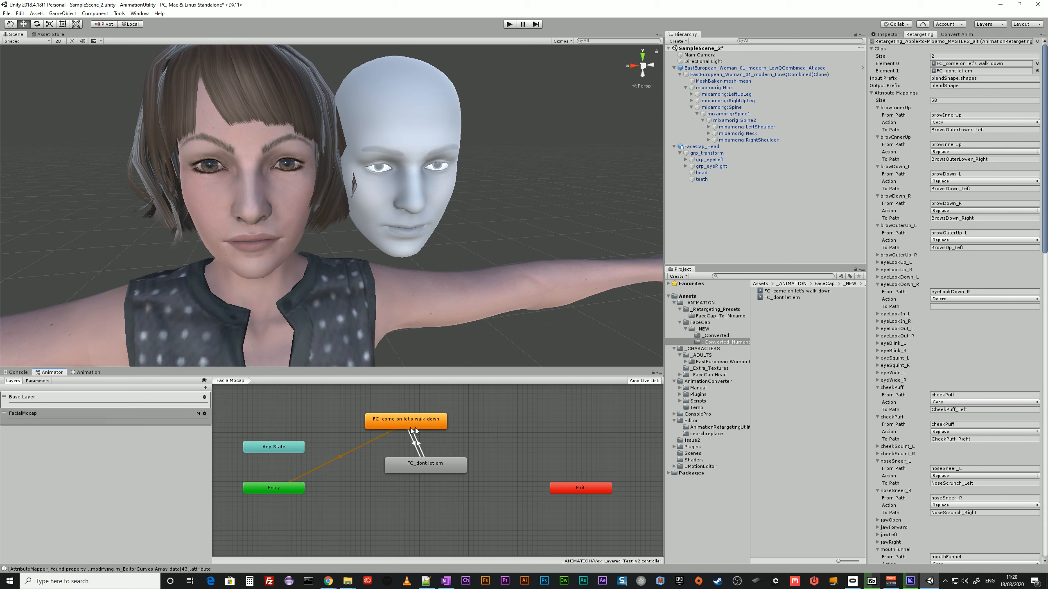
{"action": "left_click_drag", "start_coordinate": [438, 470], "coordinate": [454, 499]}
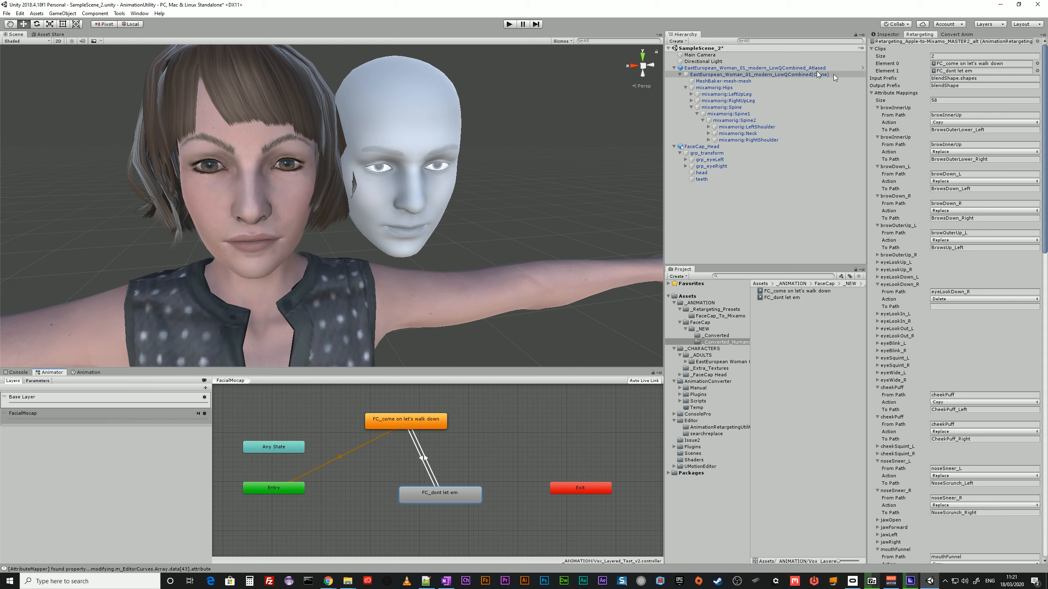
Review the audioDelay and audioClips code in the character's PlayMocapAudio script in Visual Studio Code, and locate the component's first assigned audio clip in Unity.
{"action": "left_click", "coordinate": [723, 76]}
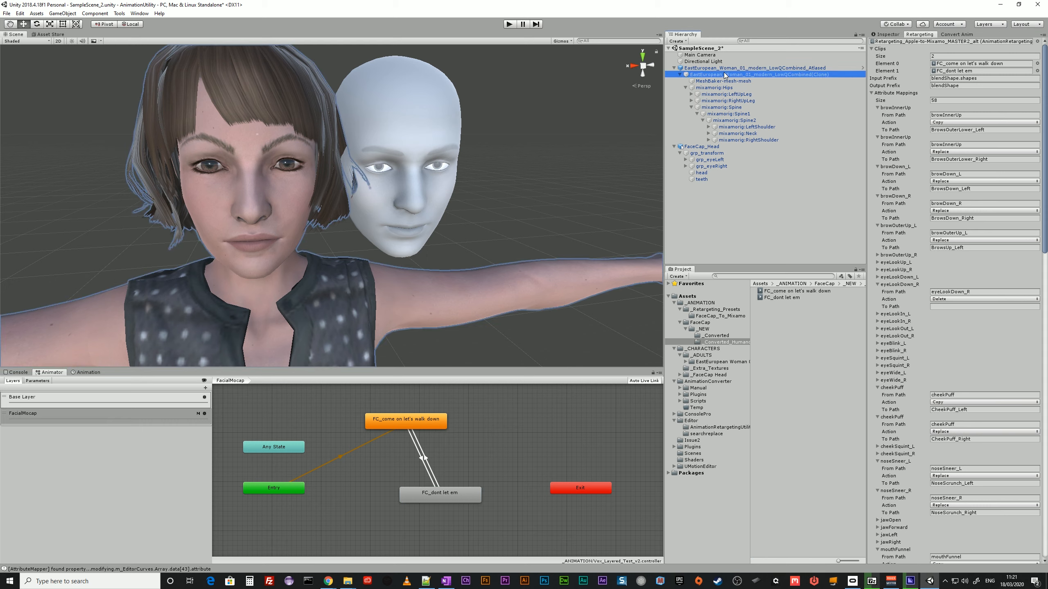
{"action": "left_click", "coordinate": [885, 35]}
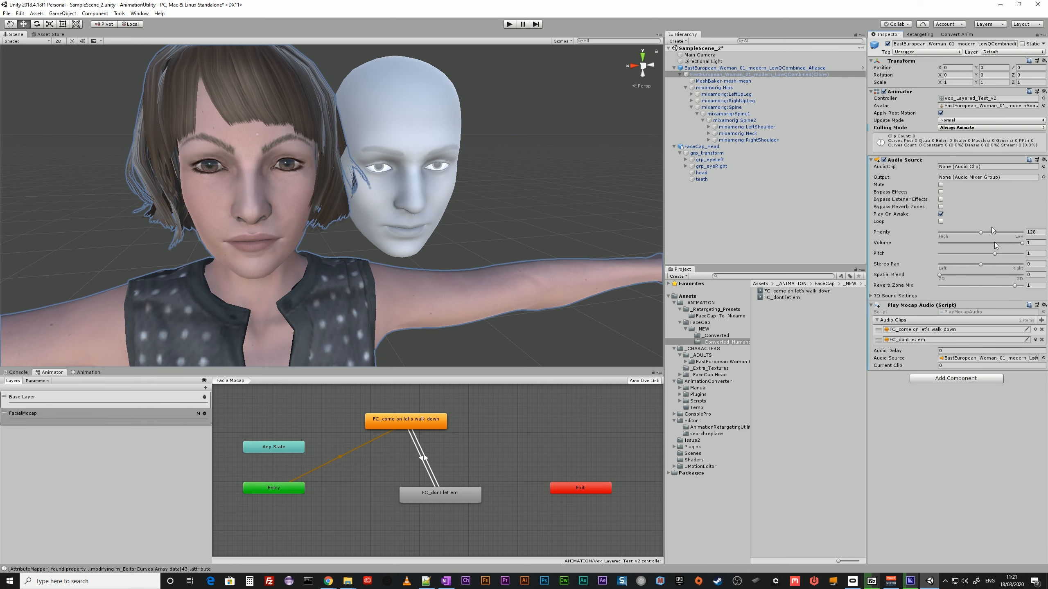
{"action": "double_click", "coordinate": [960, 312]}
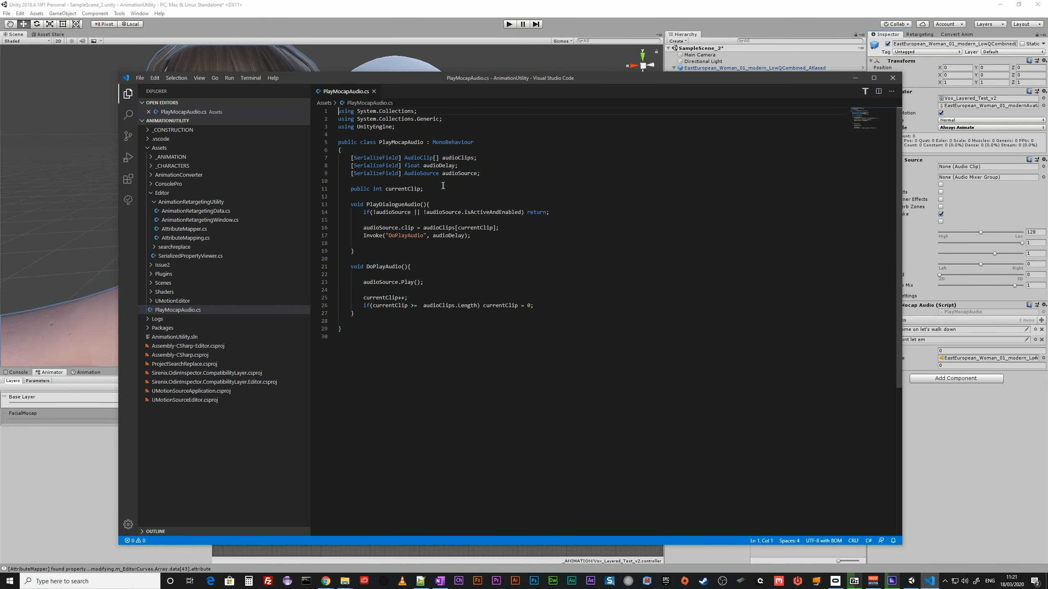
{"action": "double_click", "coordinate": [444, 166]}
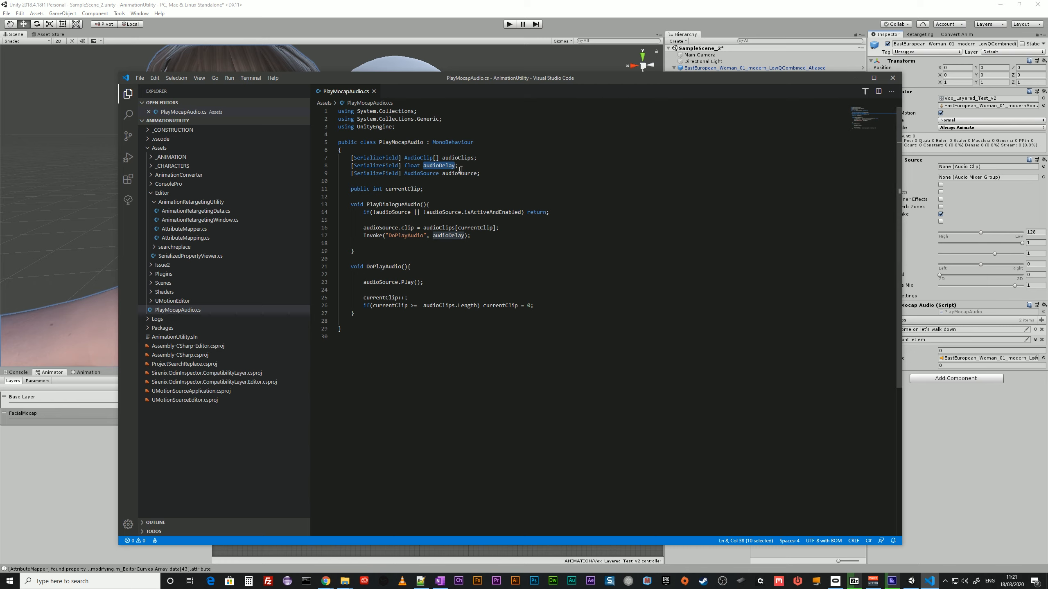
{"action": "left_click", "coordinate": [437, 227], "text": "ctrl"}
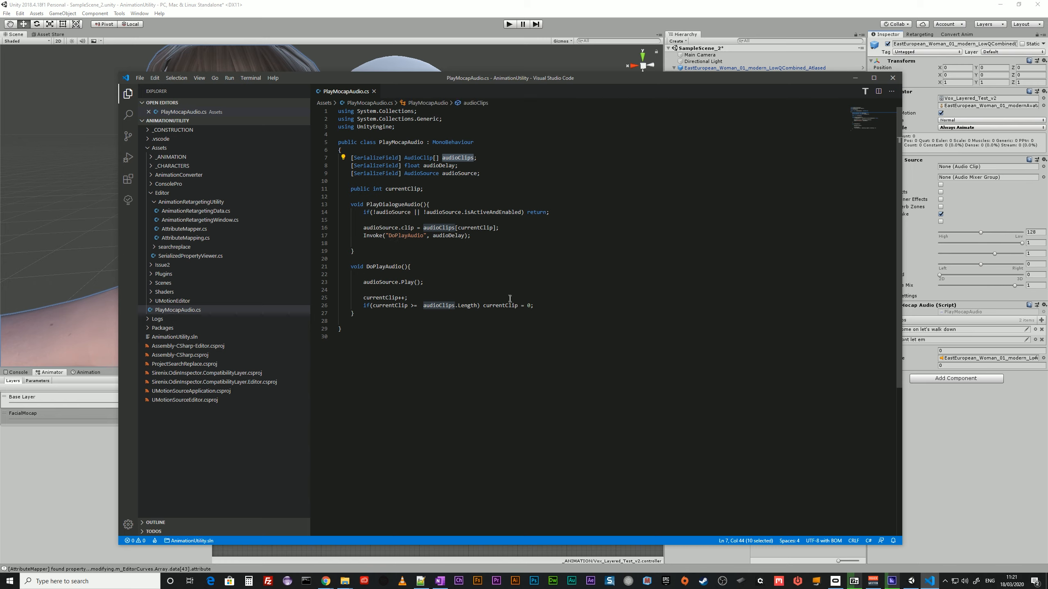
{"action": "left_click", "coordinate": [855, 78]}
{"action": "left_click", "coordinate": [932, 330]}
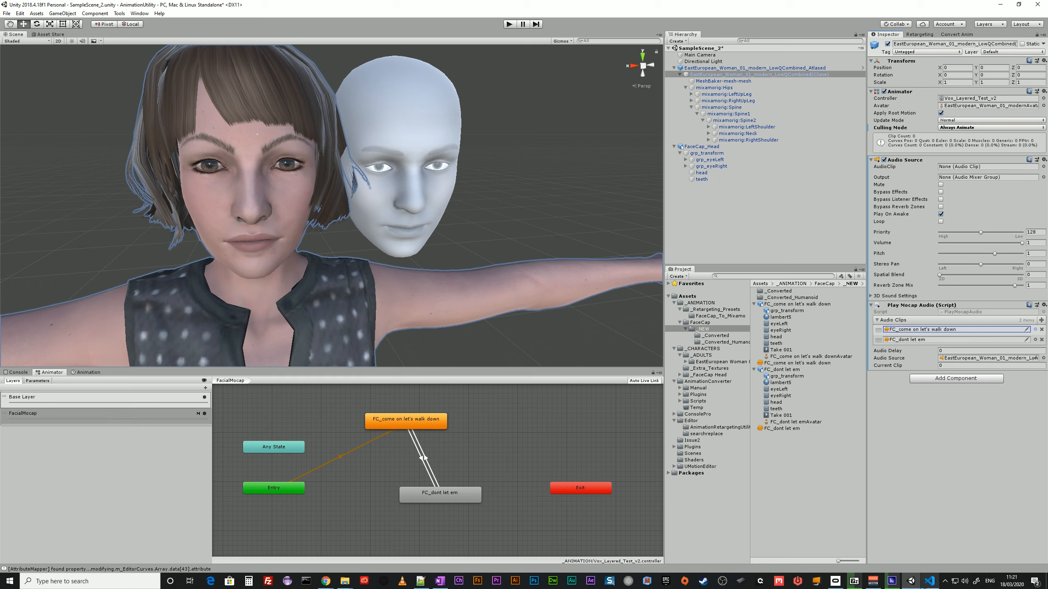
Examine the PlayDialogueAudio method of the PlayMocapAudio script in Visual Studio Code and return to Unity.
{"action": "left_click", "coordinate": [929, 582]}
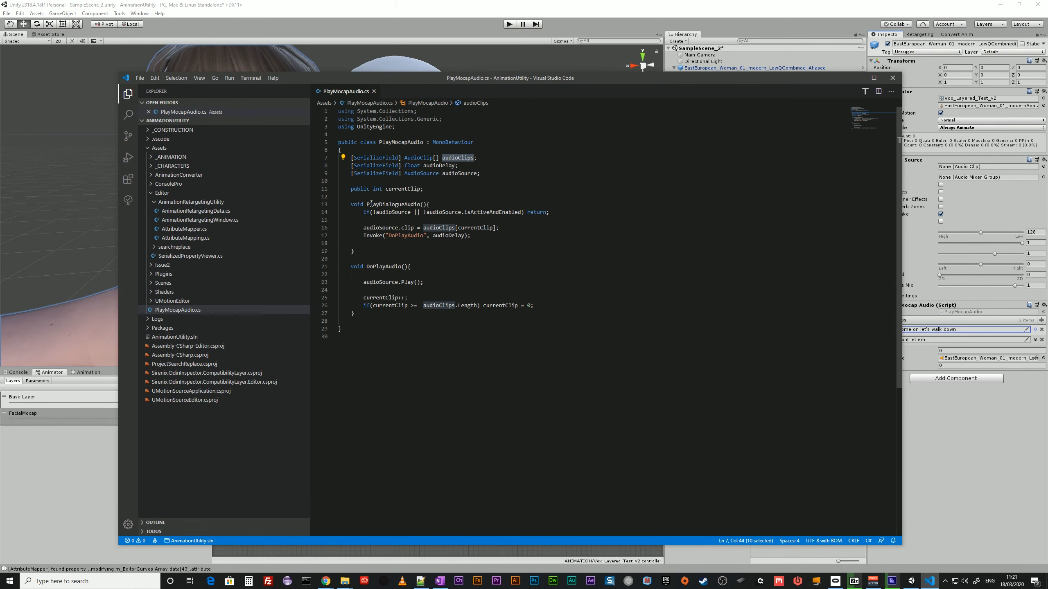
{"action": "left_click_drag", "start_coordinate": [366, 204], "coordinate": [426, 204]}
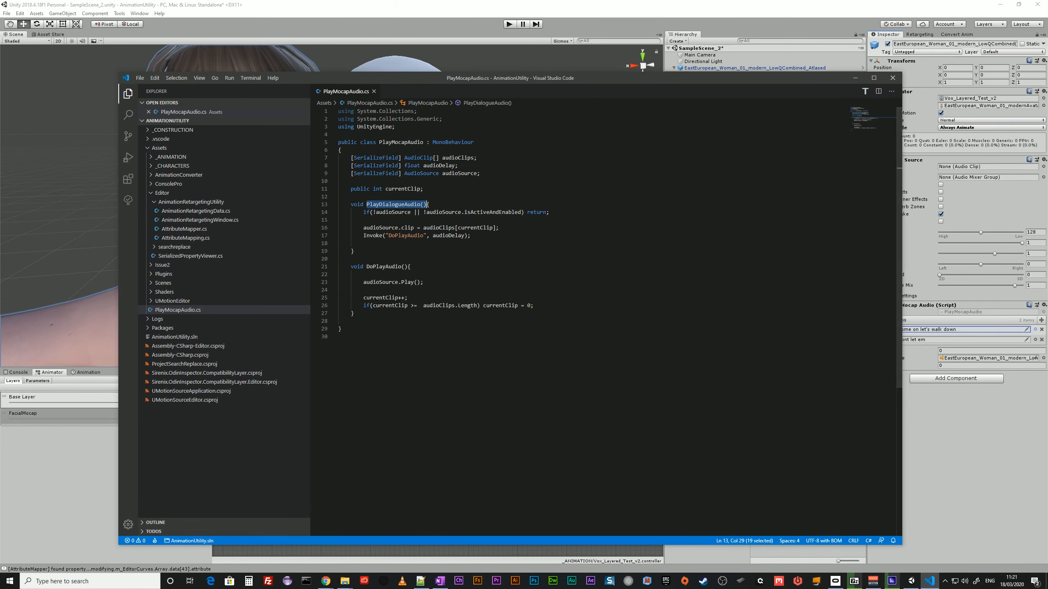
{"action": "left_click", "coordinate": [855, 78]}
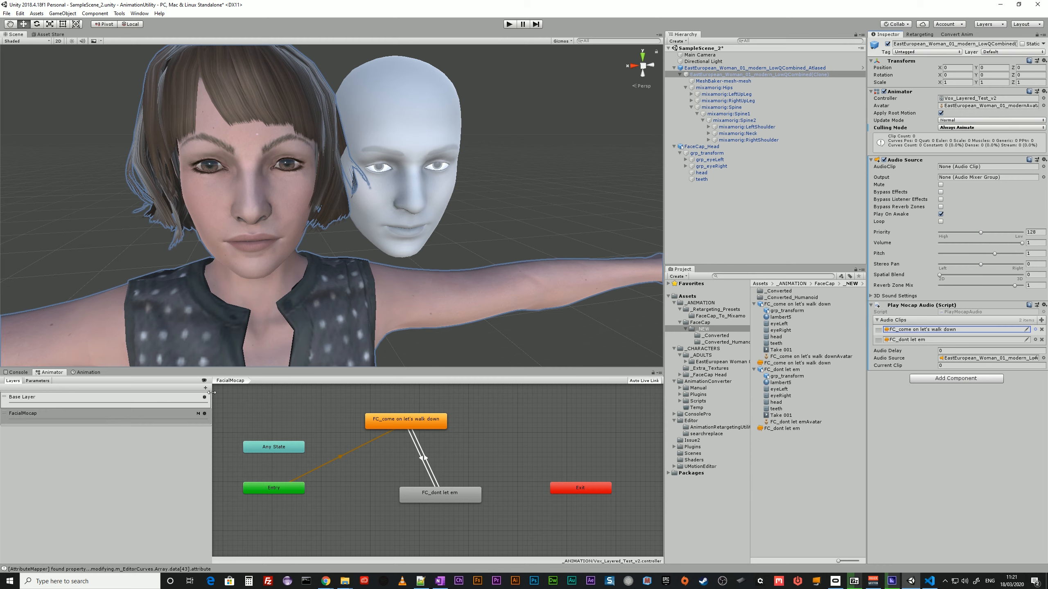
Add an animation event at frame 0 of the FC_come on let's walk down clip that calls PlayDialogueAudio().
{"action": "left_click", "coordinate": [435, 425]}
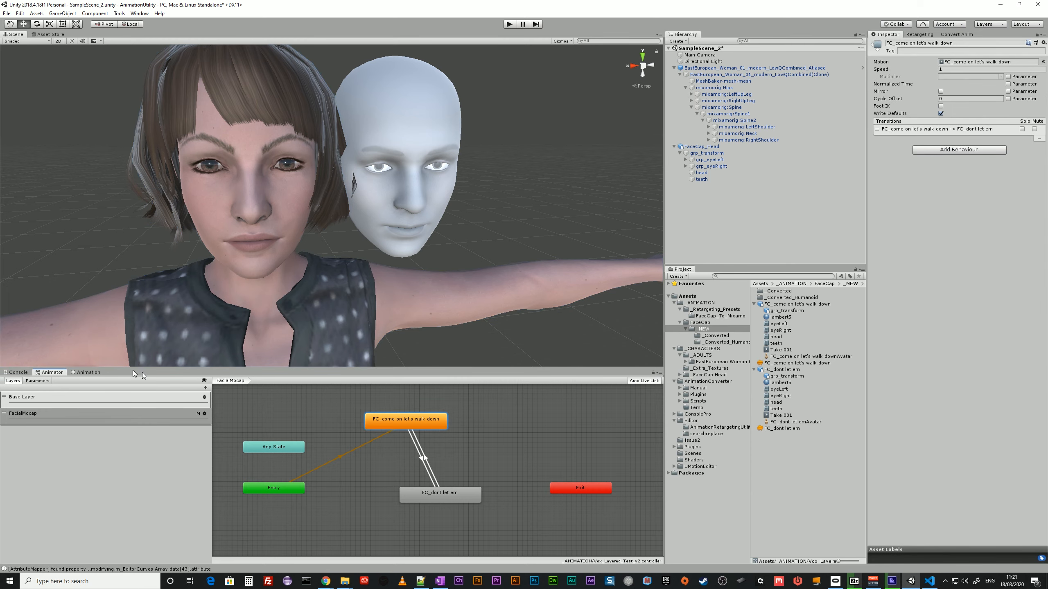
{"action": "left_click", "coordinate": [85, 373]}
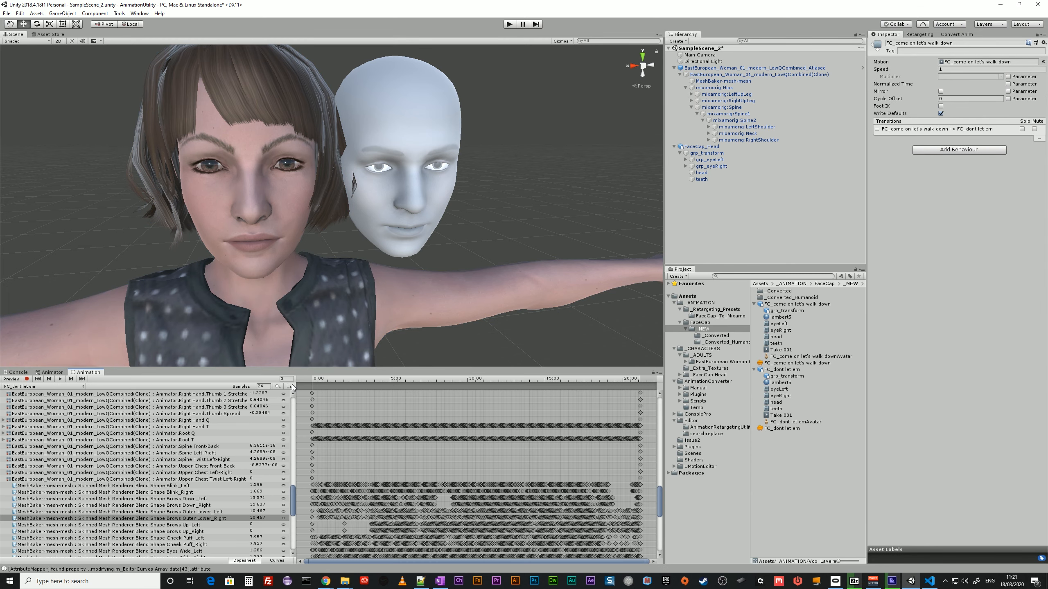
{"action": "left_click", "coordinate": [31, 387]}
{"action": "left_click", "coordinate": [36, 395]}
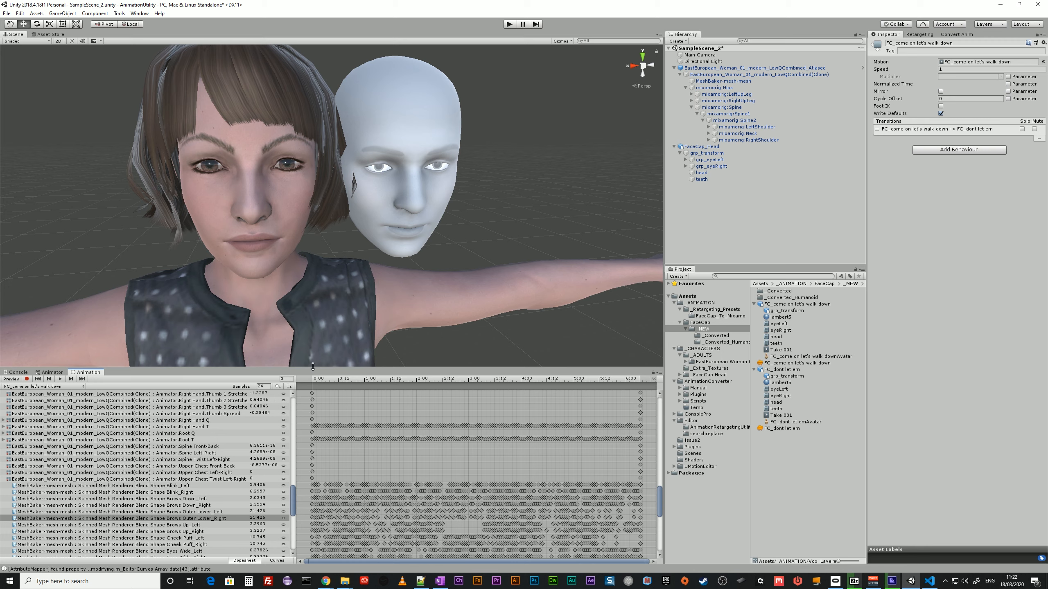
{"action": "left_click", "coordinate": [740, 75]}
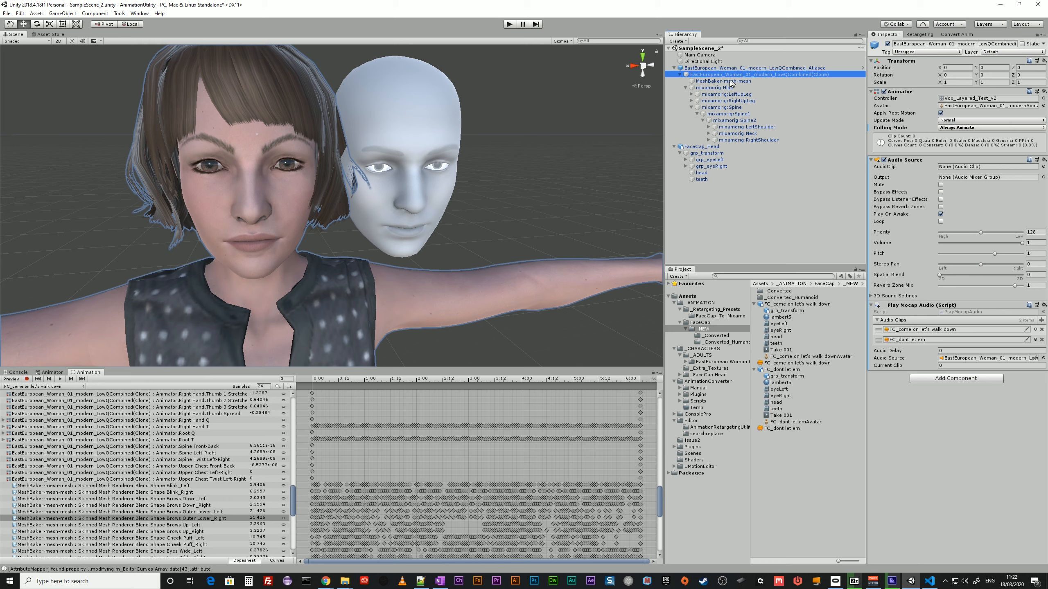
{"action": "left_click", "coordinate": [292, 389]}
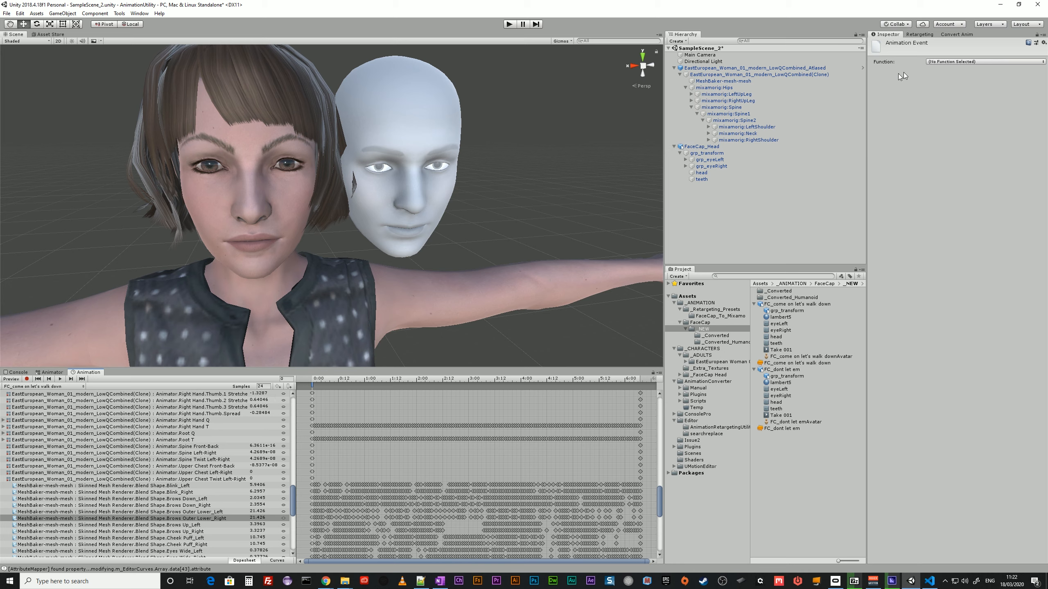
{"action": "left_click", "coordinate": [938, 66]}
{"action": "left_click", "coordinate": [949, 71]}
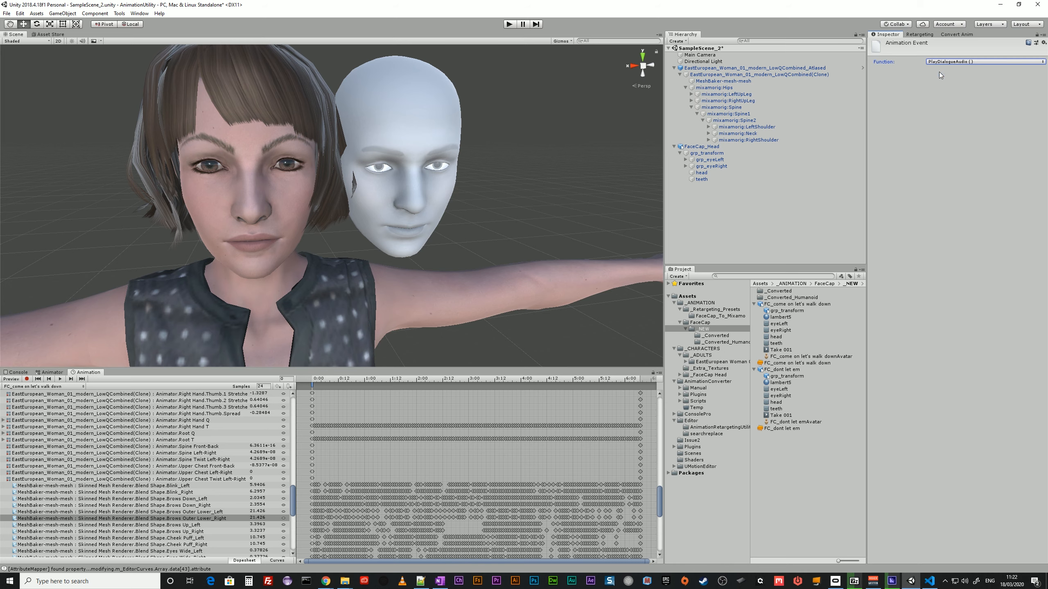
Add an animation event at frame 0 of the FC_dont let em clip that calls PlayDialogueAudio().
{"action": "left_click", "coordinate": [69, 386]}
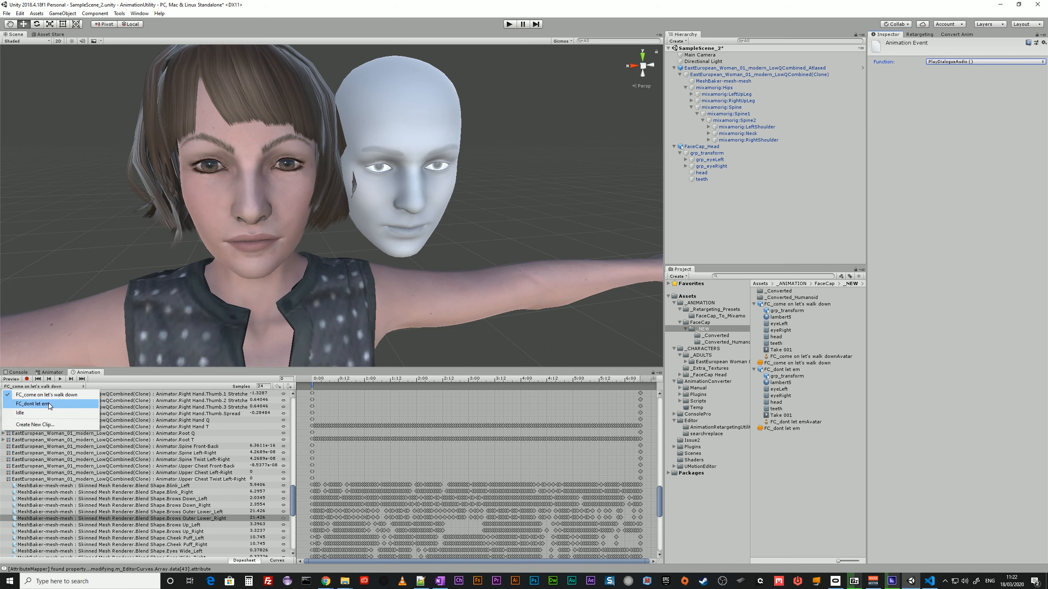
{"action": "left_click", "coordinate": [50, 406]}
{"action": "left_click", "coordinate": [290, 387]}
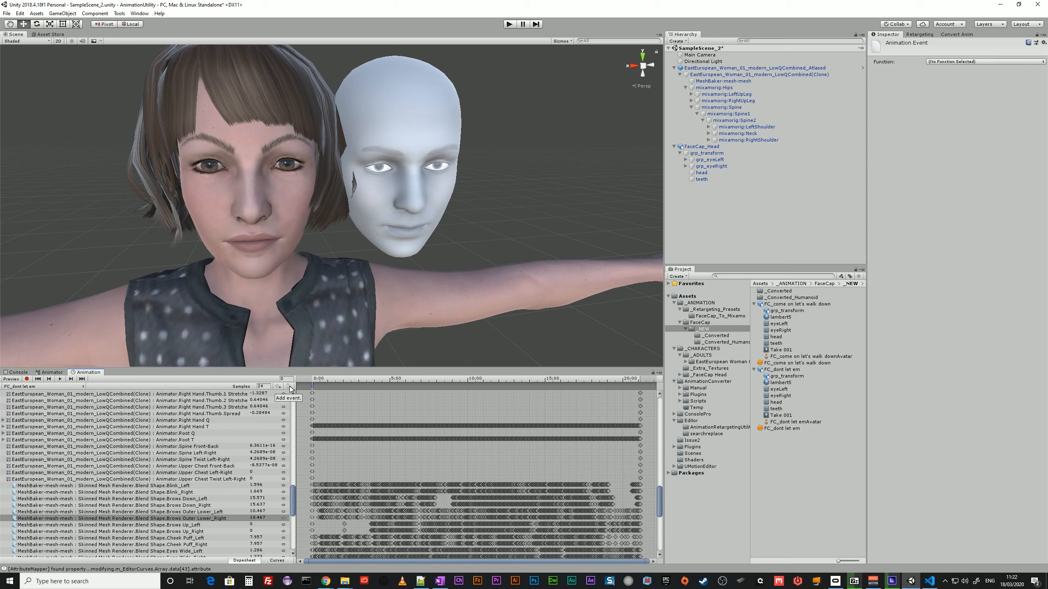
{"action": "left_click", "coordinate": [942, 61]}
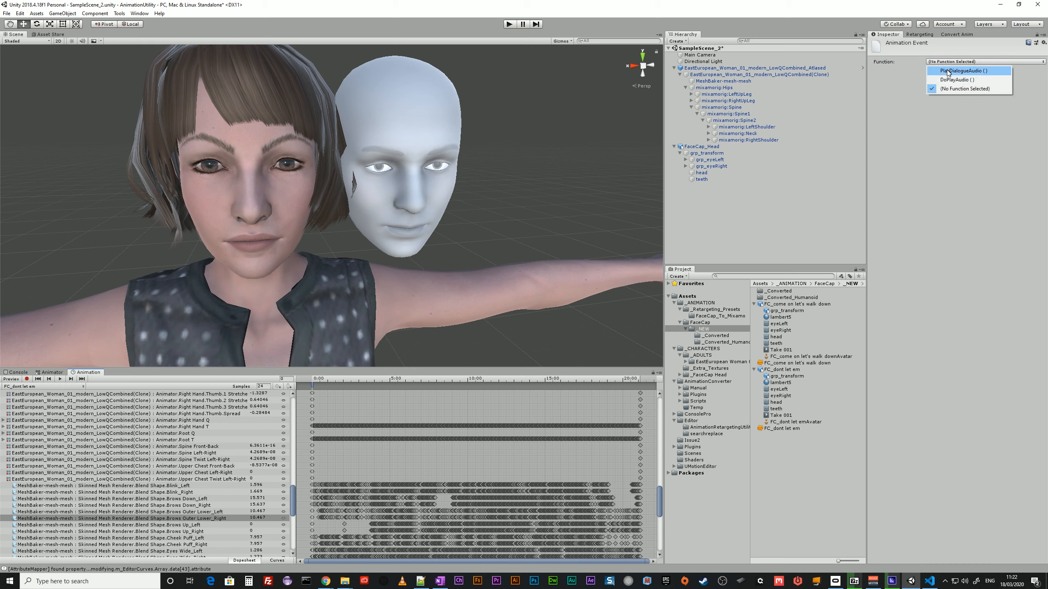
{"action": "left_click", "coordinate": [948, 70]}
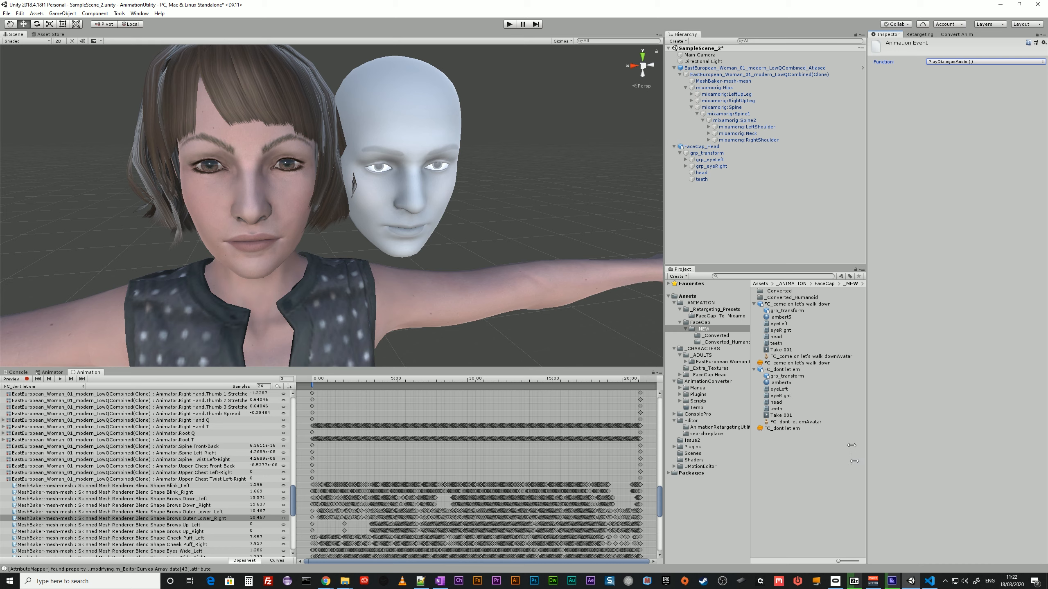
Play the scene with the character's Animator graph shown, compare its facial animation with FaceCap_Head from several angles, and stop playback.
{"action": "left_click", "coordinate": [705, 74]}
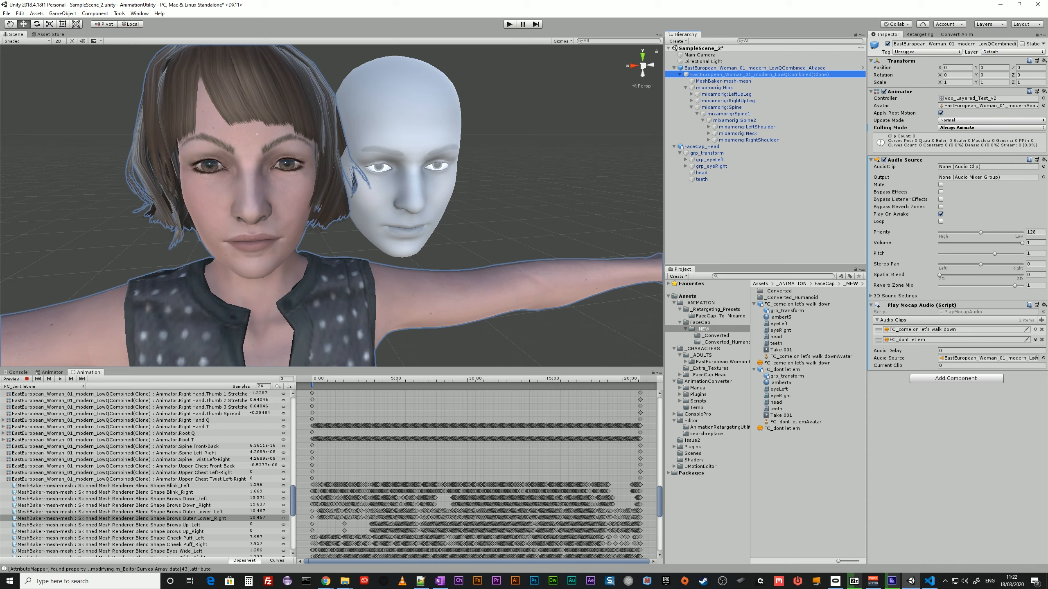
{"action": "left_click", "coordinate": [51, 372]}
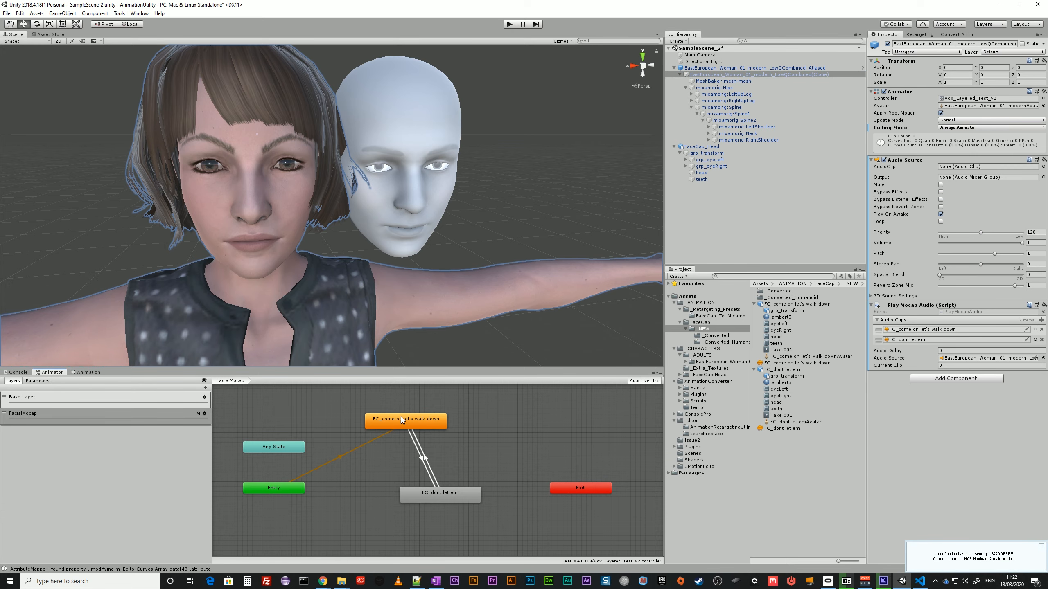
{"action": "left_click", "coordinate": [509, 24]}
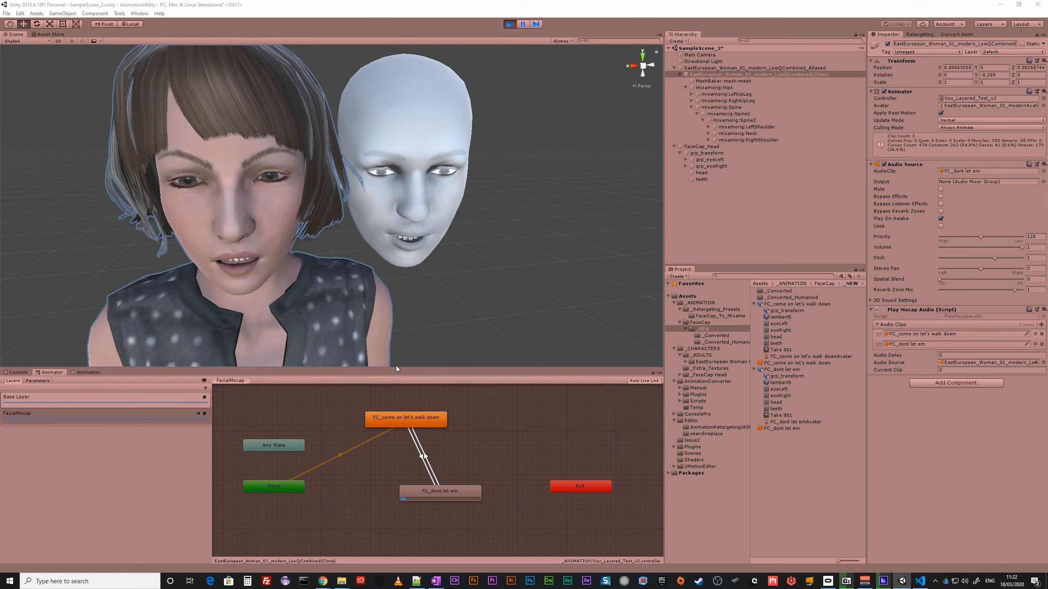
{"action": "right_click_drag", "start_coordinate": [551, 276], "coordinate": [556, 254]}
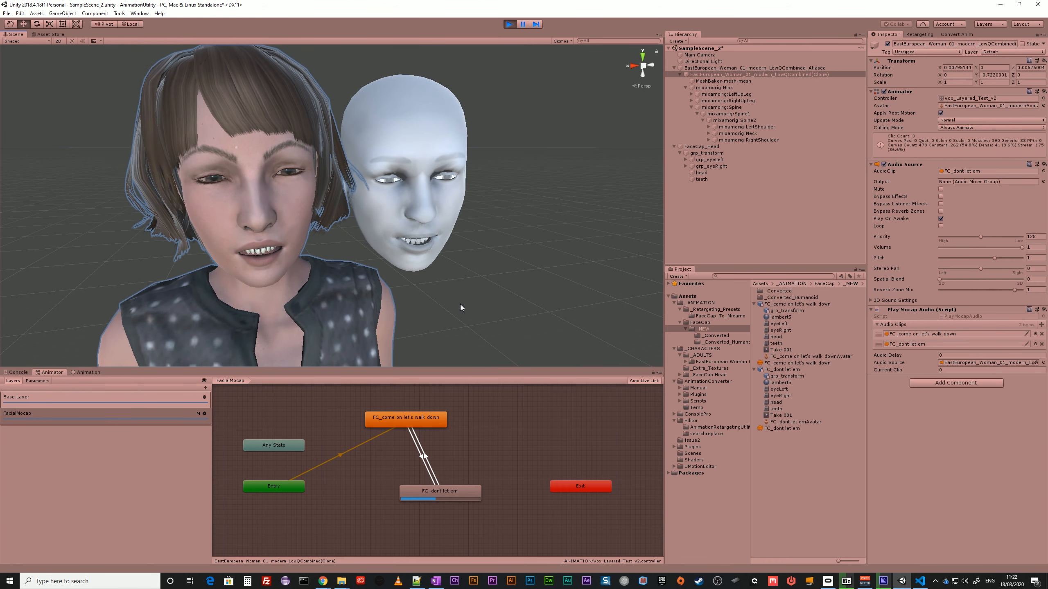
{"action": "scroll", "coordinate": [459, 304], "scroll_direction": "down", "scroll_amount": 5}
{"action": "right_click_drag", "start_coordinate": [277, 301], "coordinate": [358, 288]}
{"action": "middle_click_drag", "start_coordinate": [359, 288], "coordinate": [374, 282]}
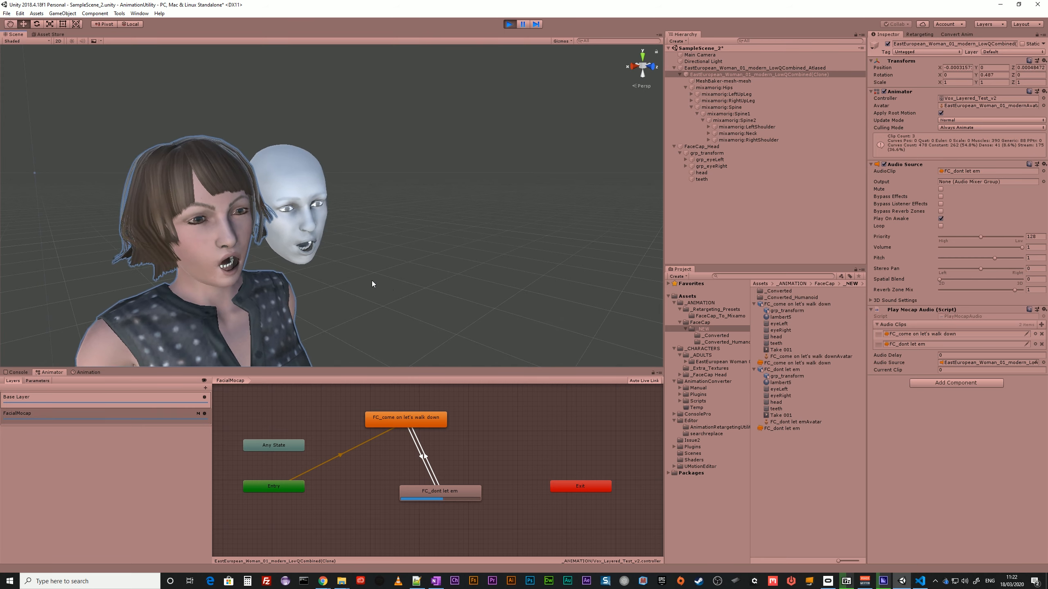
{"action": "right_click_drag", "start_coordinate": [381, 288], "coordinate": [335, 280]}
{"action": "middle_click_drag", "start_coordinate": [382, 303], "coordinate": [328, 275]}
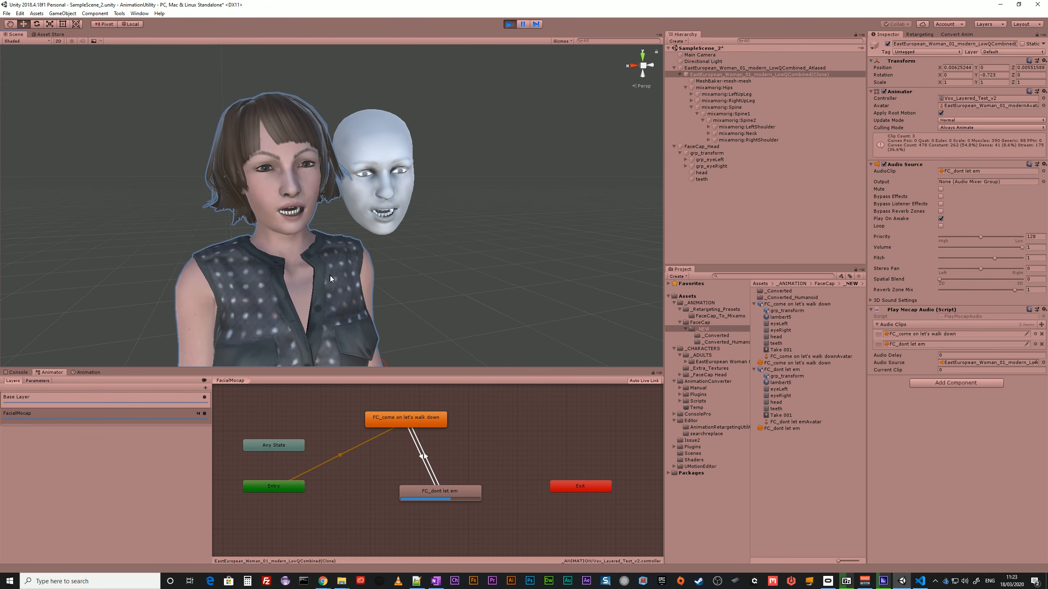
{"action": "scroll", "coordinate": [356, 285], "scroll_direction": "up", "scroll_amount": 3}
{"action": "scroll", "coordinate": [357, 287], "scroll_direction": "down", "scroll_amount": 3}
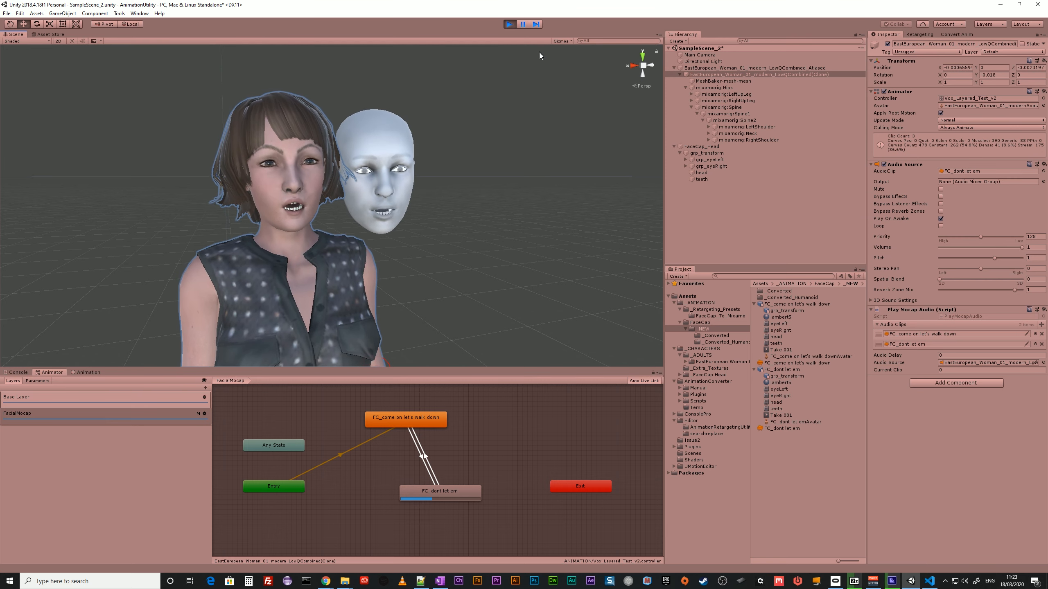
{"action": "left_click", "coordinate": [510, 25]}
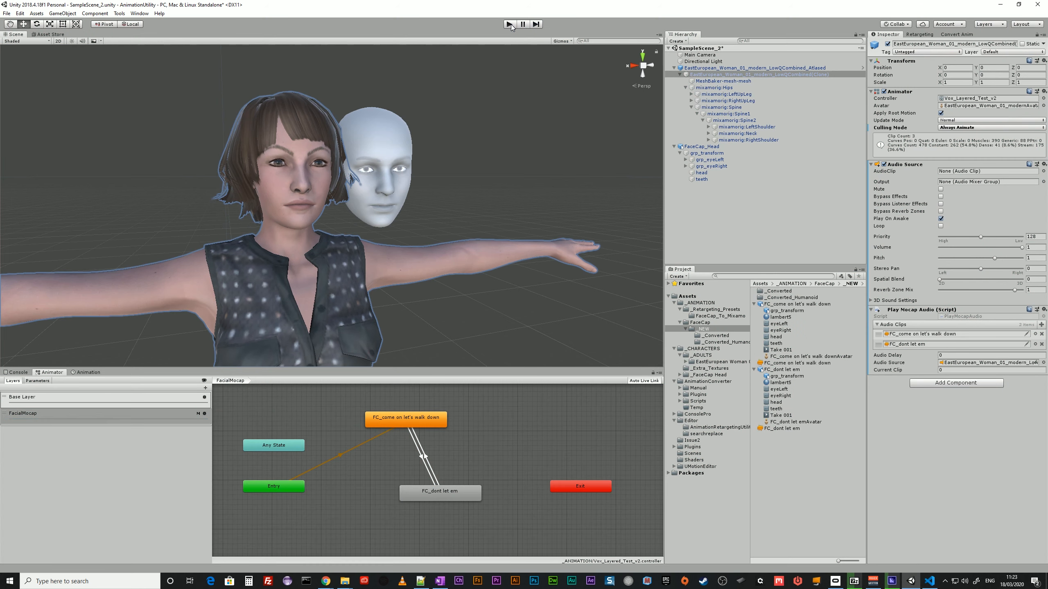